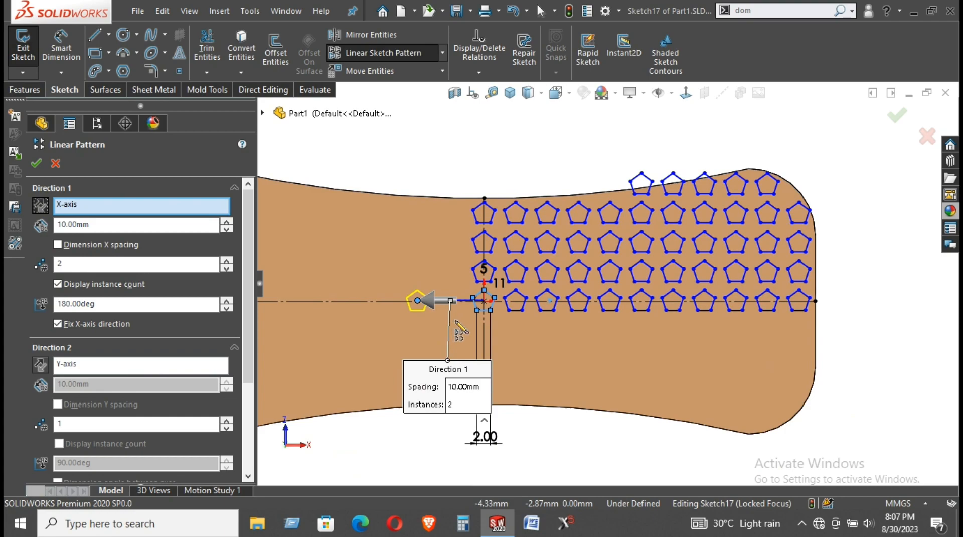
Set Direction 1 spacing to 4.80mm and raise the pentagon count to 11 instances
left_click(101, 228)
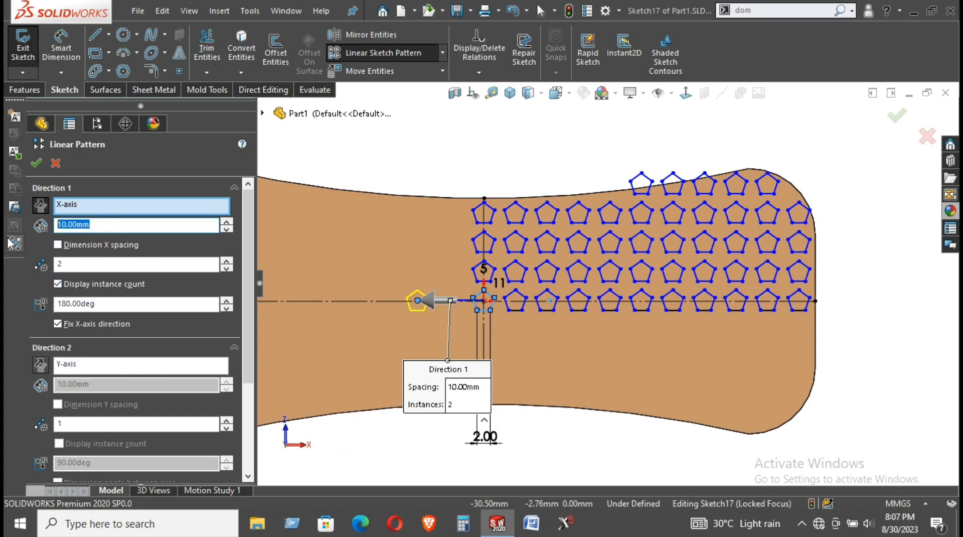
type("4.8")
key("Return")
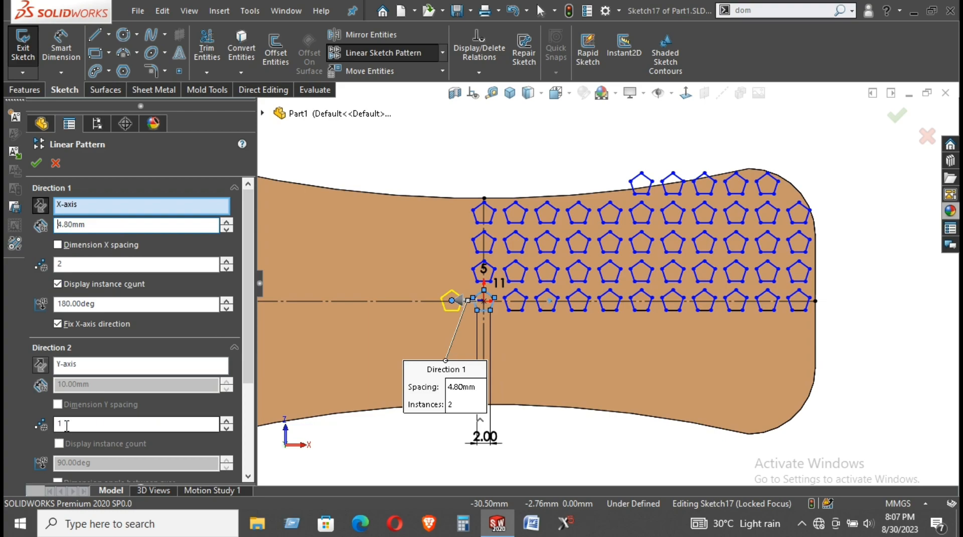
left_click(227, 261)
left_click(226, 260)
left_click(226, 260)
left_click(226, 260)
left_click(227, 260)
left_click(226, 260)
left_click(225, 262)
left_click(226, 262)
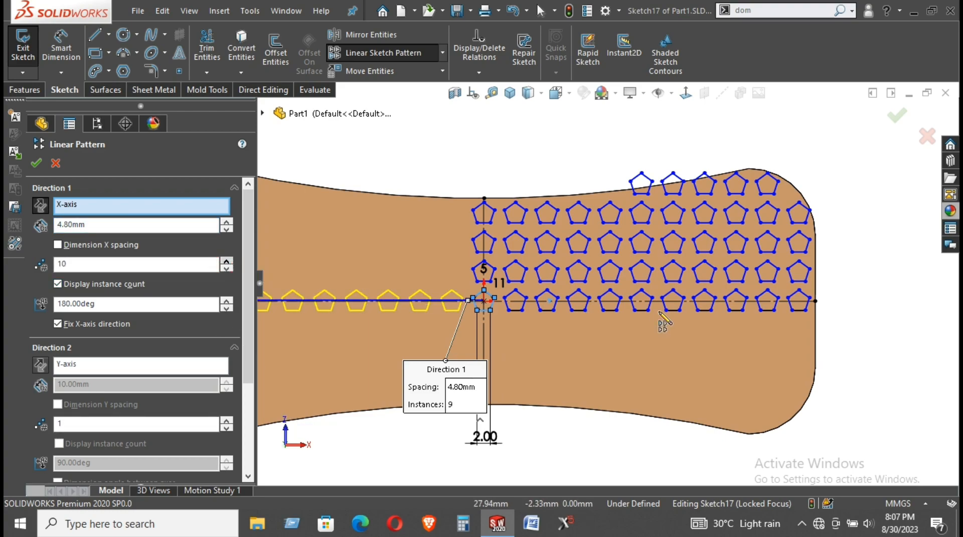
scroll(660, 312, "up", 3)
scroll(511, 311, "down", 2)
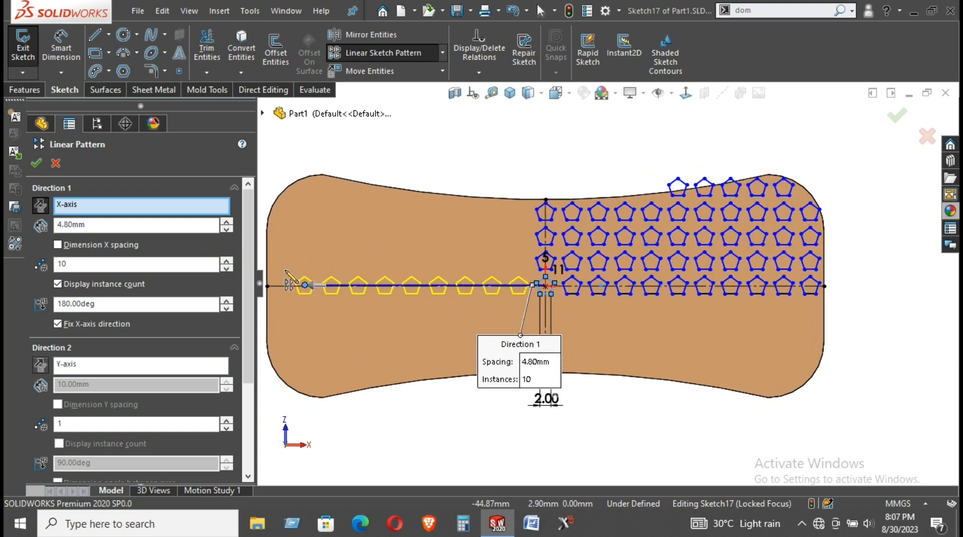
left_click(227, 260)
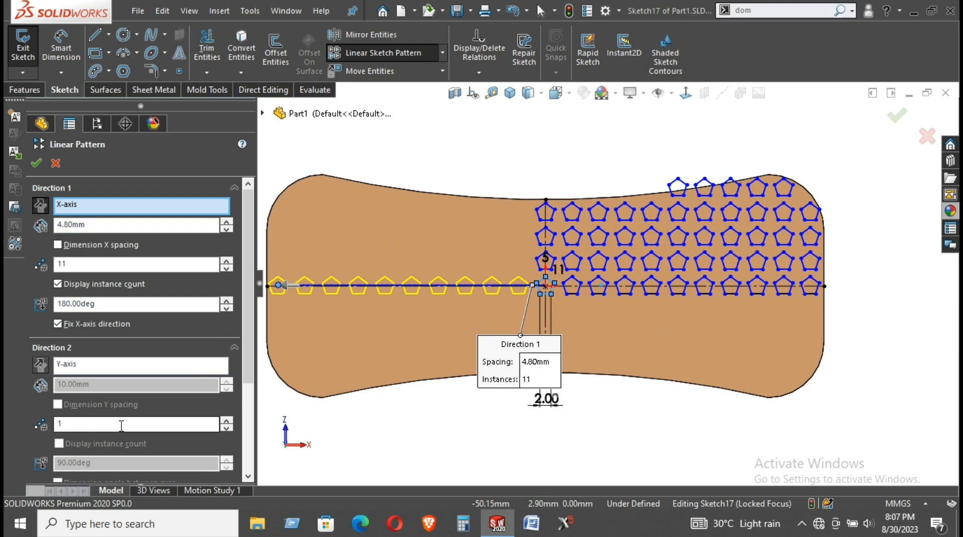
Add Direction 2 pentagon rows with an initial row spacing of 4.30mm
left_click(227, 420)
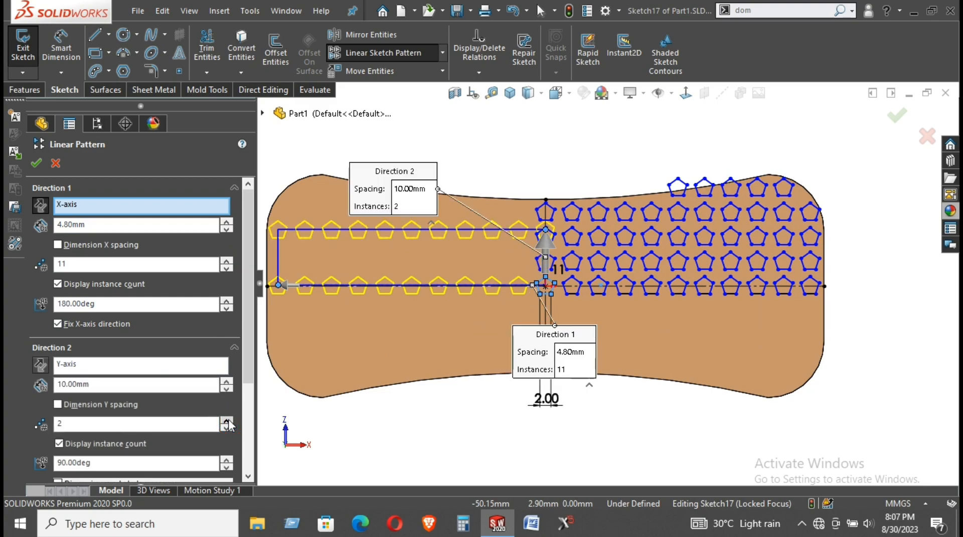
left_click_drag(116, 384, 5, 400)
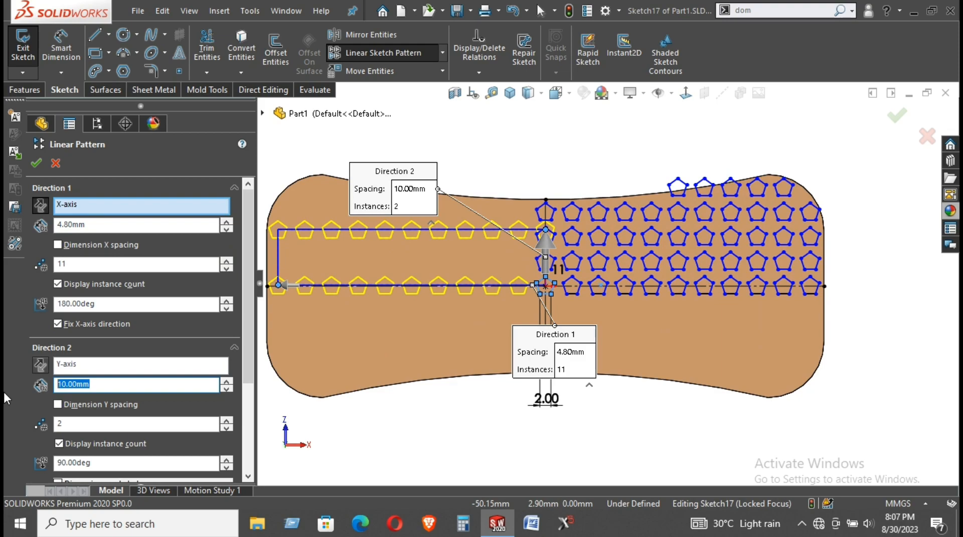
type("4.3")
key("Return")
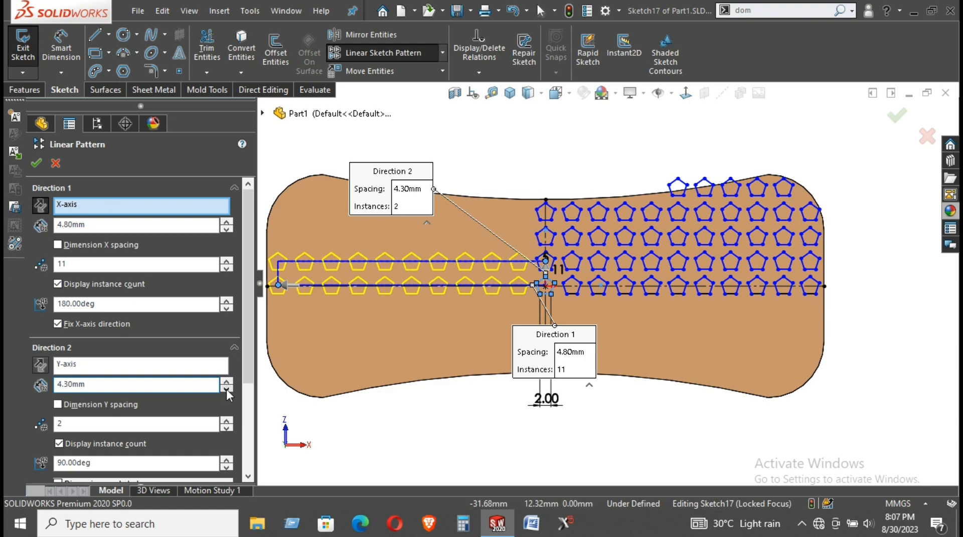
left_click(226, 420)
left_click(227, 420)
left_click(226, 419)
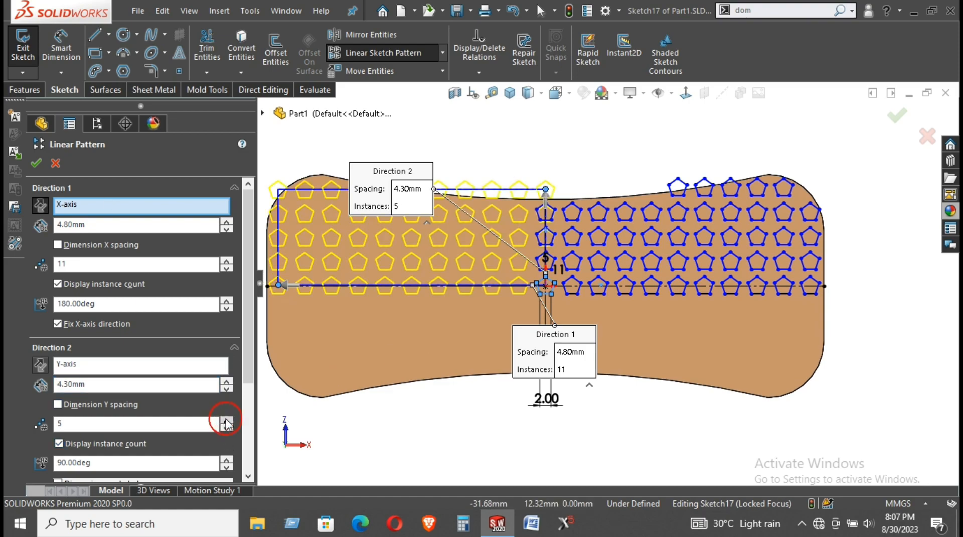
scroll(557, 266, "down", 4)
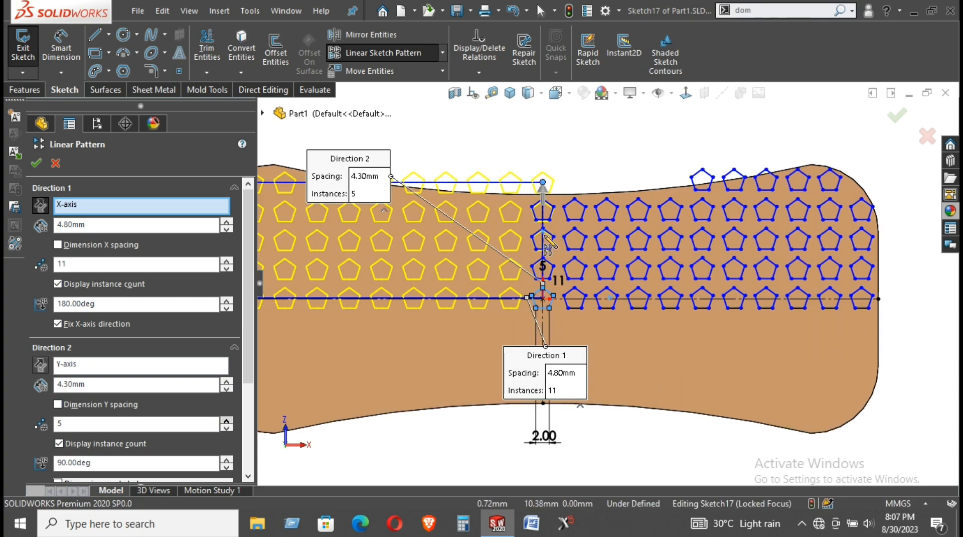
scroll(547, 296, "up", 2)
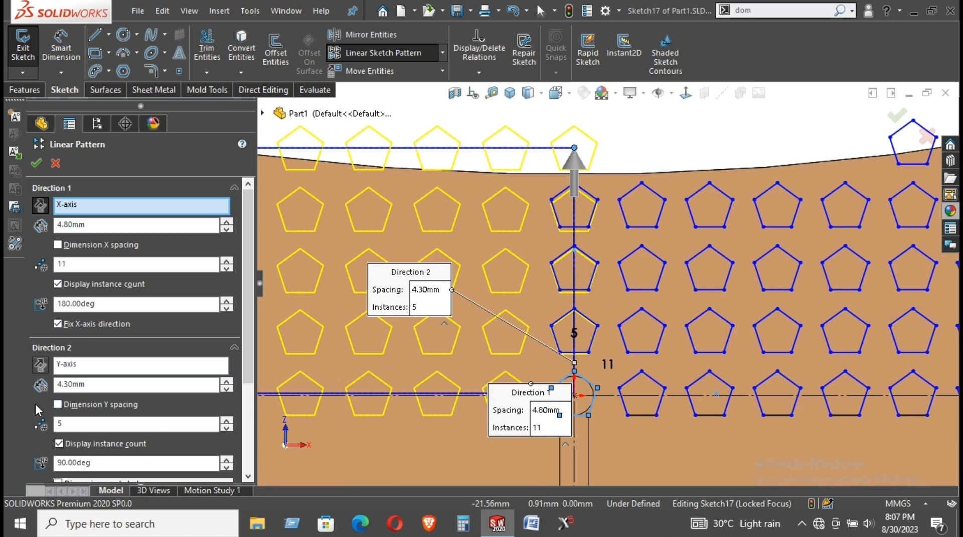
Adjust the row spacing to 4.25mm, then settle on 4.40mm
double_click(88, 385)
type("4")
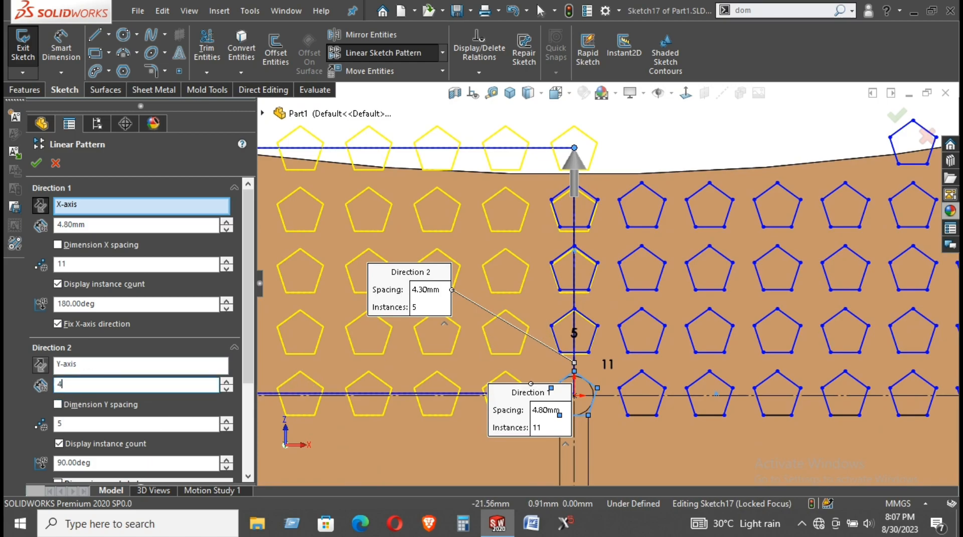
type(".25")
key("Return")
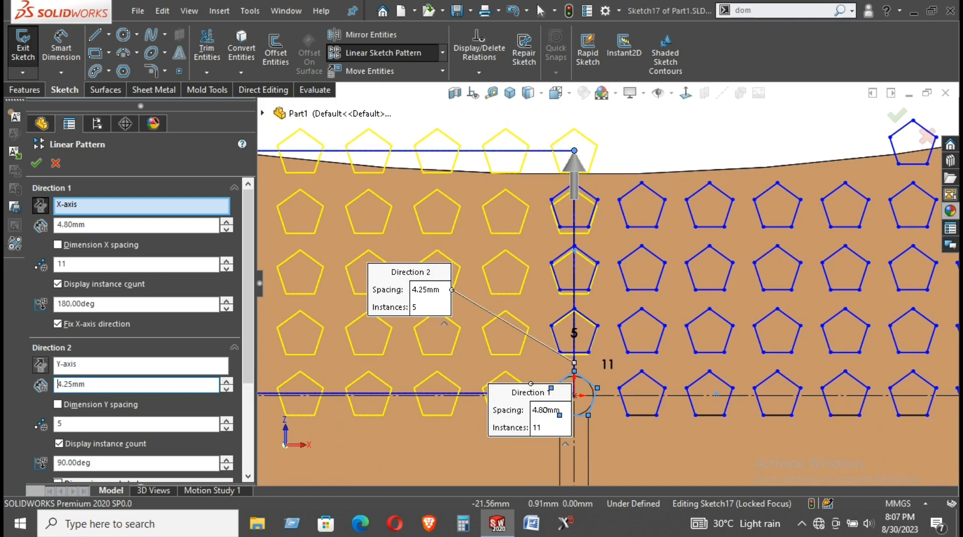
double_click(91, 386)
type("4.4")
key("Return")
Check the pattern ends, then change column spacing from 4.80mm to 4.75mm
scroll(510, 253, "up", 2)
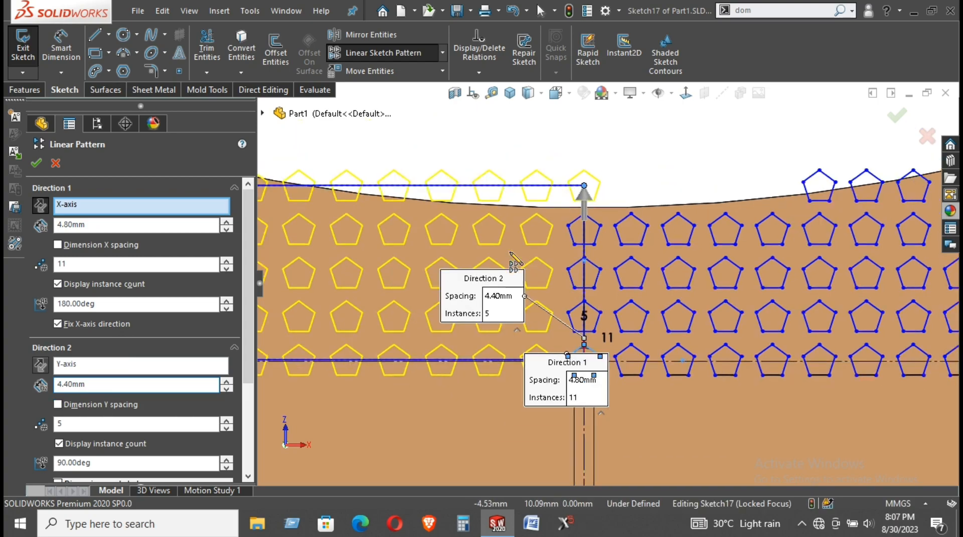
scroll(599, 272, "down", 1)
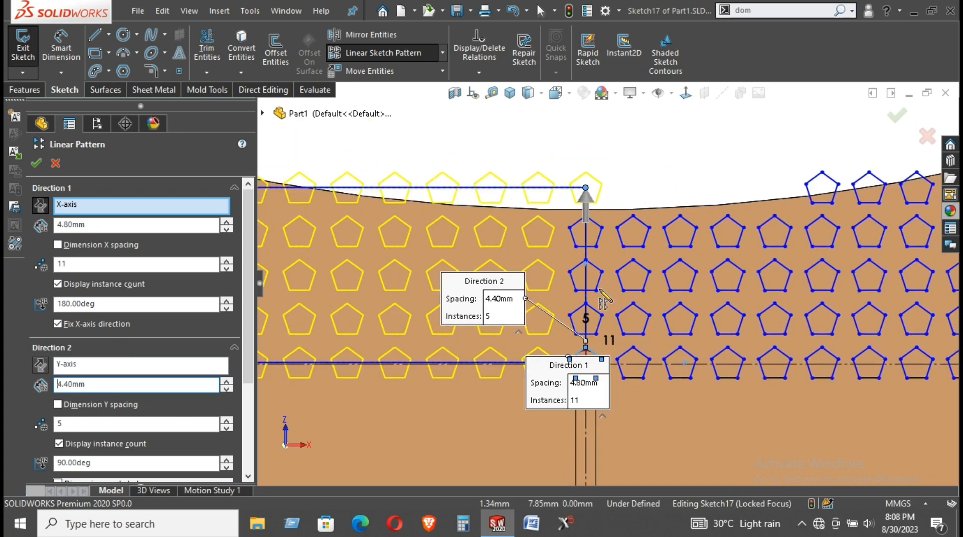
scroll(604, 300, "up", 2)
scroll(346, 267, "down", 2)
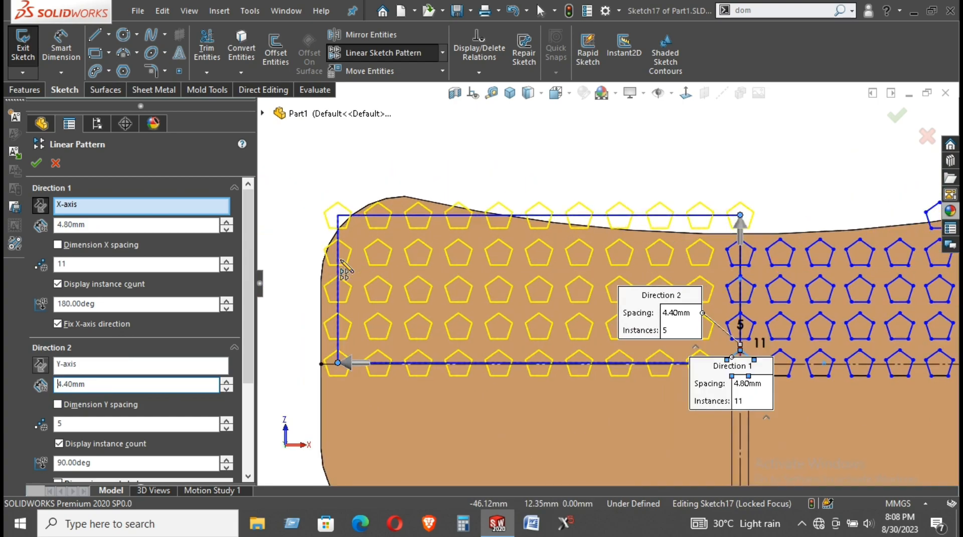
scroll(853, 326, "up", 3)
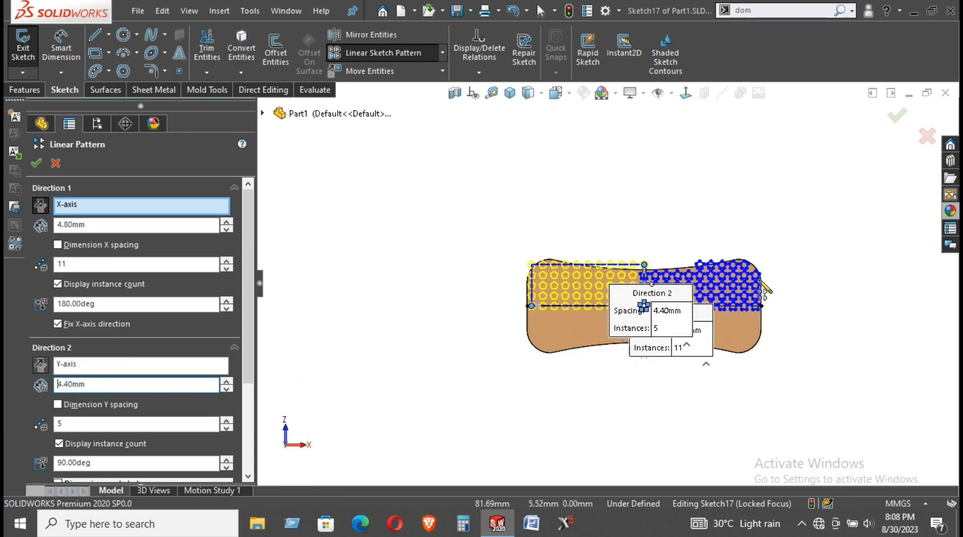
scroll(697, 275, "down", 1)
scroll(660, 271, "down", 2)
scroll(656, 271, "down", 2)
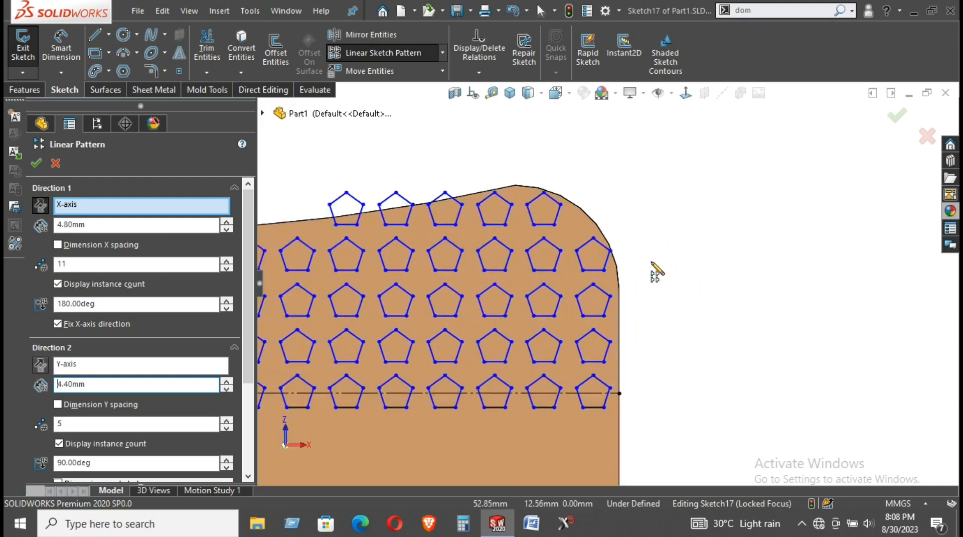
scroll(652, 263, "up", 5)
scroll(295, 281, "down", 2)
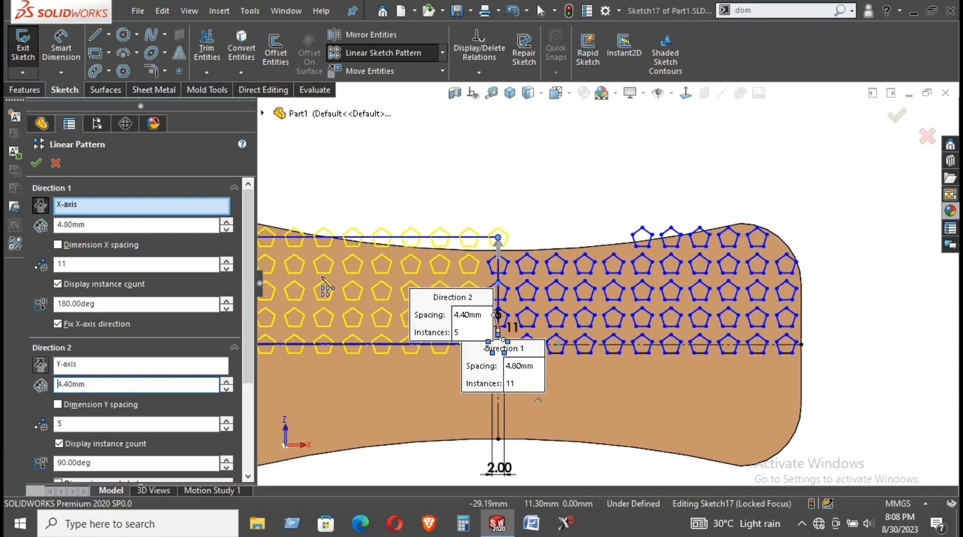
scroll(307, 280, "up", 3)
scroll(307, 281, "down", 1)
scroll(492, 276, "down", 3)
scroll(491, 276, "down", 1)
left_click(103, 226)
double_click(102, 226)
type("4.")
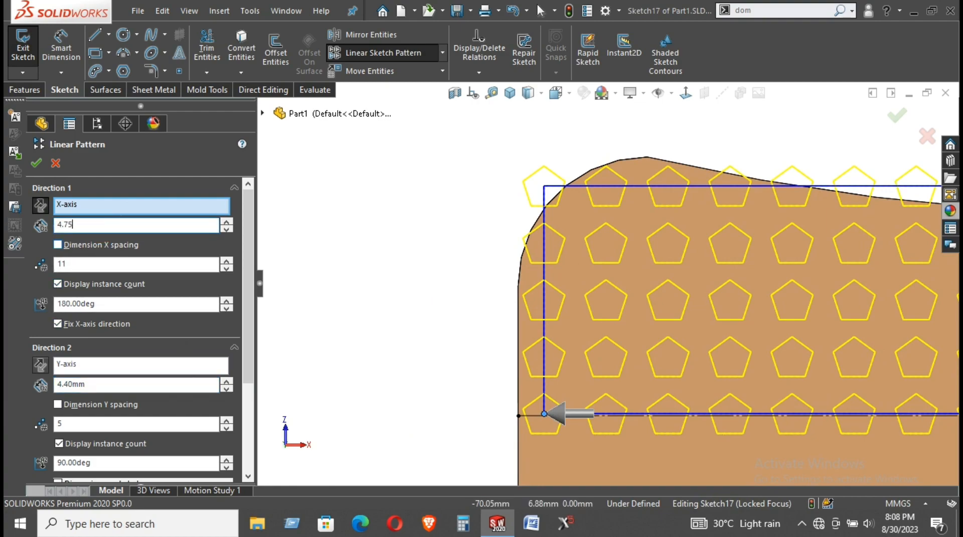
type("75")
key("Return")
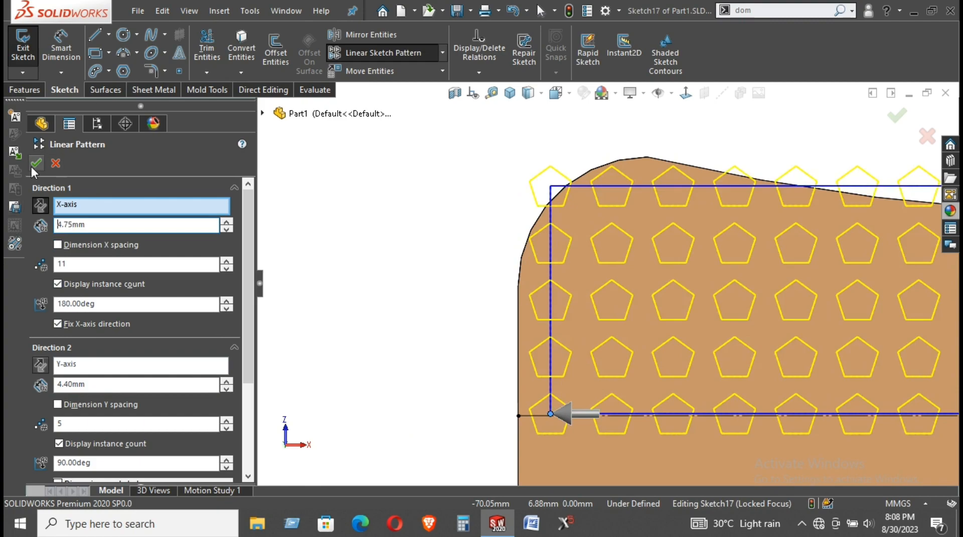
scroll(494, 271, "up", 3)
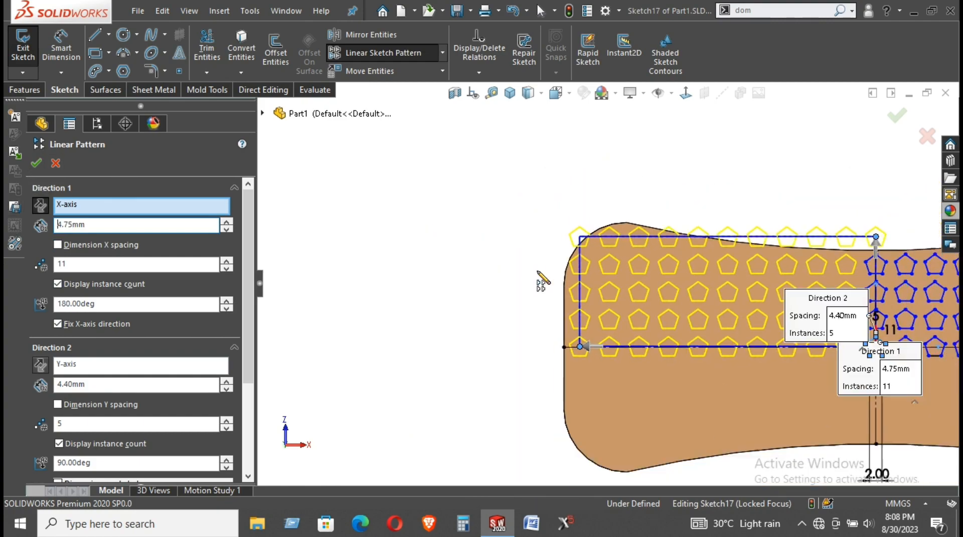
scroll(893, 309, "up", 1)
scroll(858, 305, "down", 2)
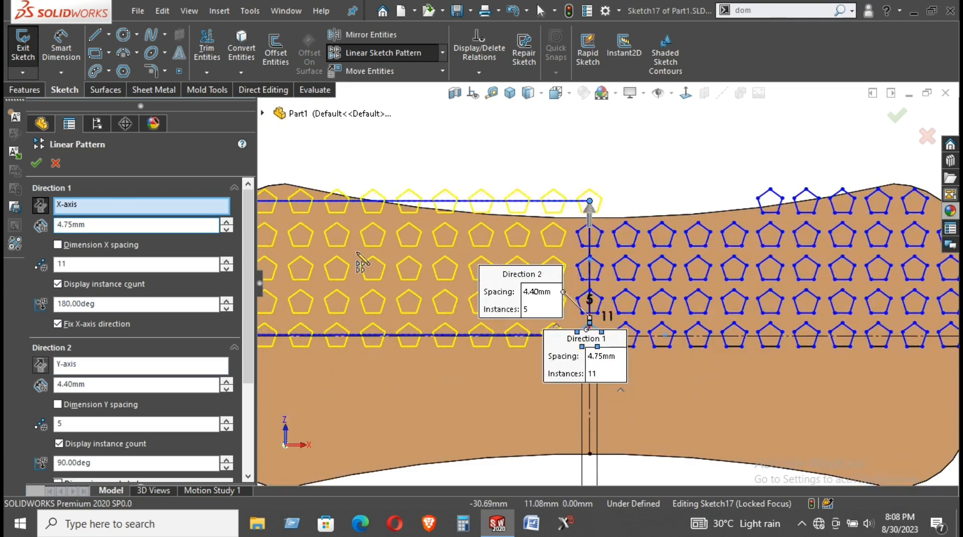
Accept the pentagon grid pattern and trim pentagon edges overhanging the board's top curve
left_click(38, 166)
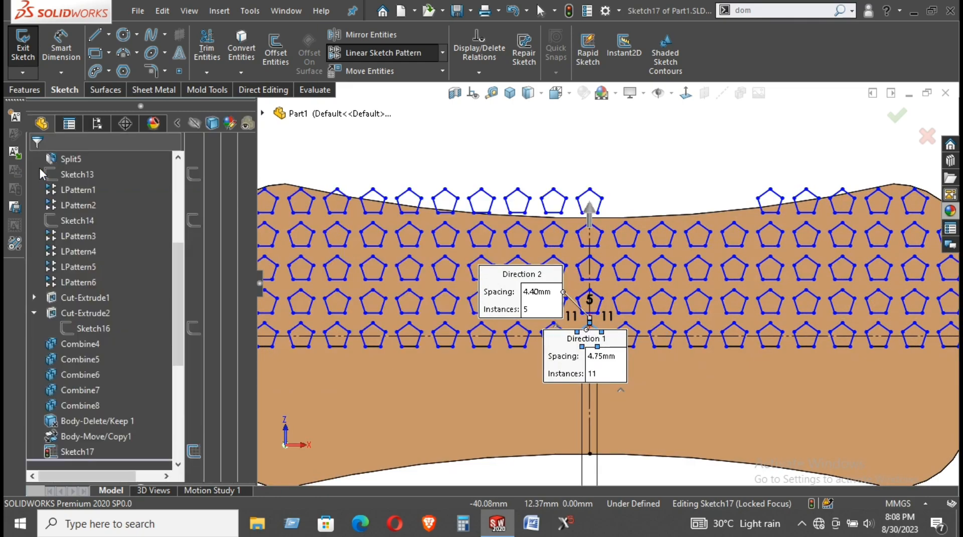
key("f")
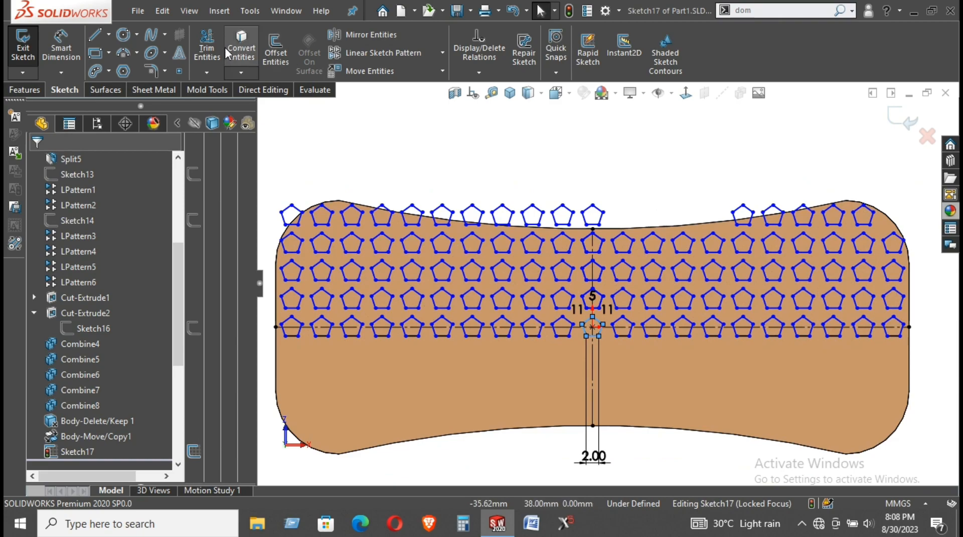
left_click(207, 48)
scroll(626, 199, "down", 2)
left_click_drag(613, 219, 432, 223)
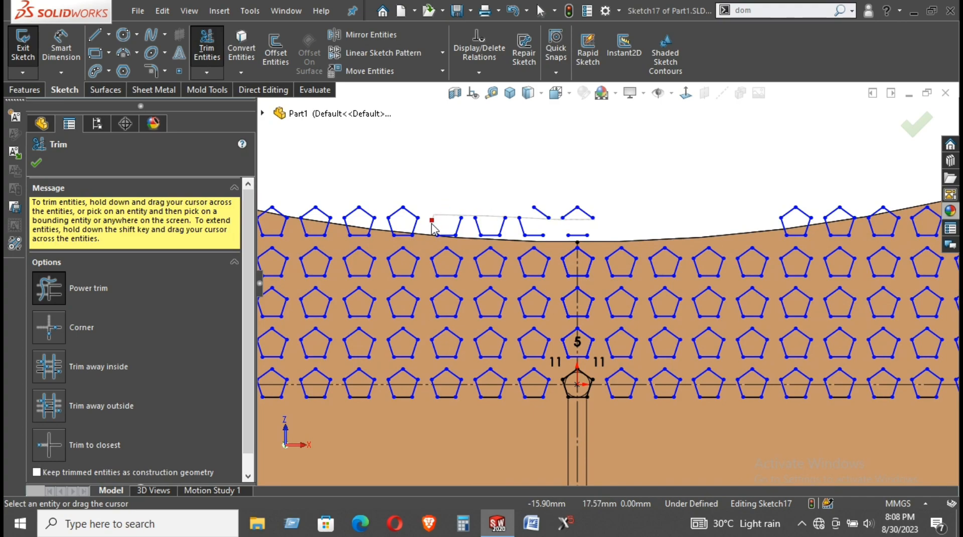
mouse_move(432, 223)
left_mouse_down()
mouse_move(400, 228)
mouse_move(394, 216)
mouse_move(402, 236)
mouse_move(432, 228)
mouse_move(492, 239)
mouse_move(540, 231)
mouse_move(563, 206)
mouse_move(596, 210)
mouse_move(582, 236)
mouse_move(538, 236)
mouse_move(525, 226)
left_mouse_up()
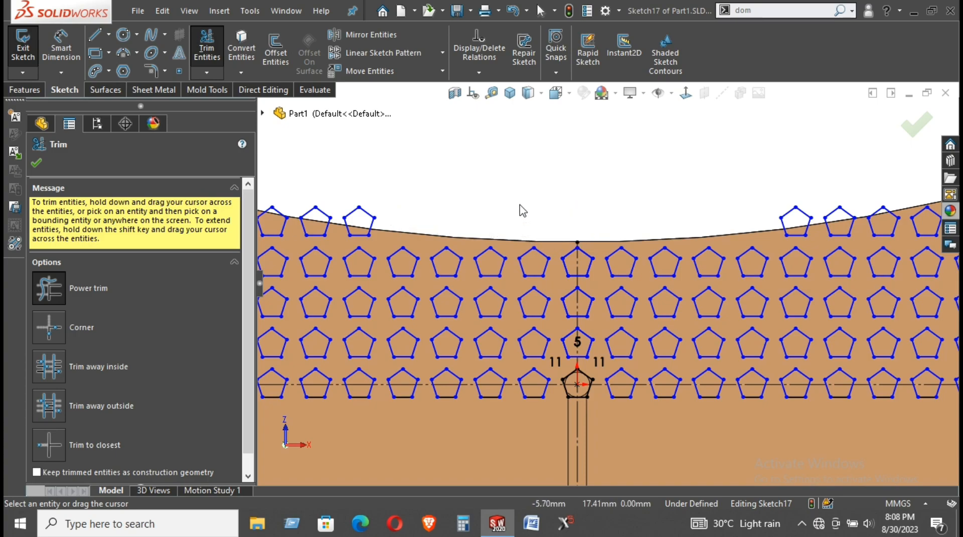
scroll(521, 209, "up", 1)
scroll(517, 210, "up", 3)
scroll(412, 261, "down", 6)
Trim the pentagons overhanging the upper-left corner and finish the trim
mouse_move(443, 192)
left_mouse_down()
mouse_move(402, 224)
mouse_move(435, 221)
mouse_move(411, 231)
mouse_move(403, 249)
mouse_move(421, 236)
mouse_move(423, 260)
mouse_move(408, 232)
mouse_move(393, 242)
mouse_move(414, 255)
left_mouse_up()
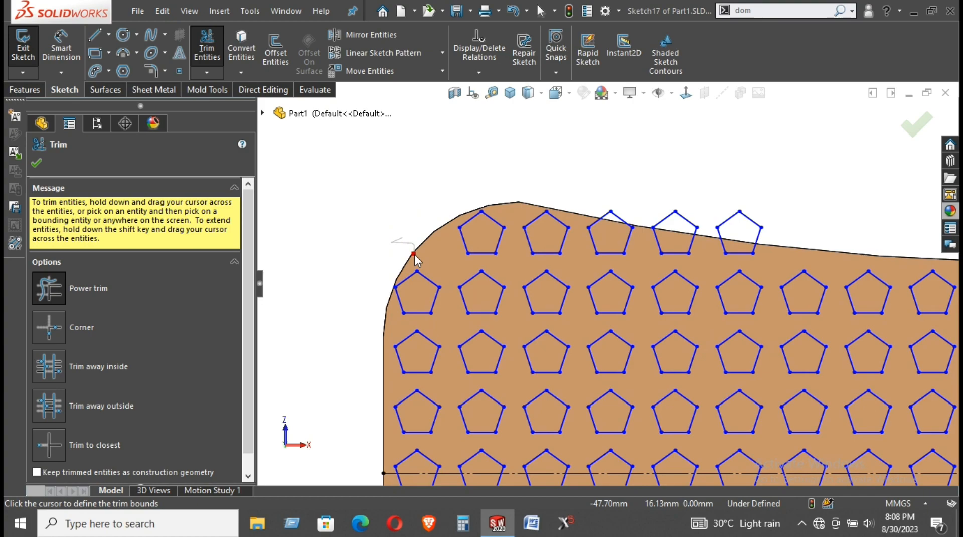
scroll(430, 185, "up", 3)
scroll(757, 298, "up", 6)
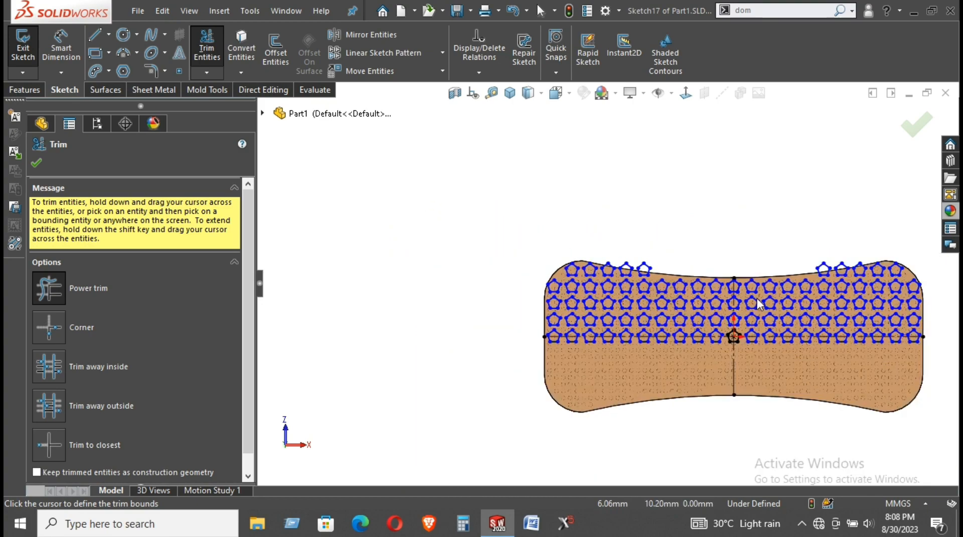
scroll(802, 275, "down", 3)
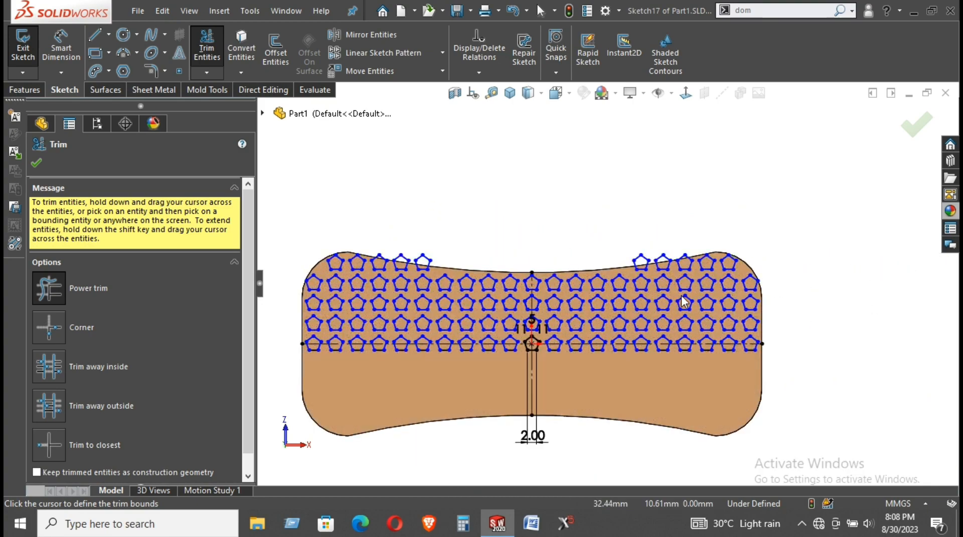
scroll(533, 379, "down", 3)
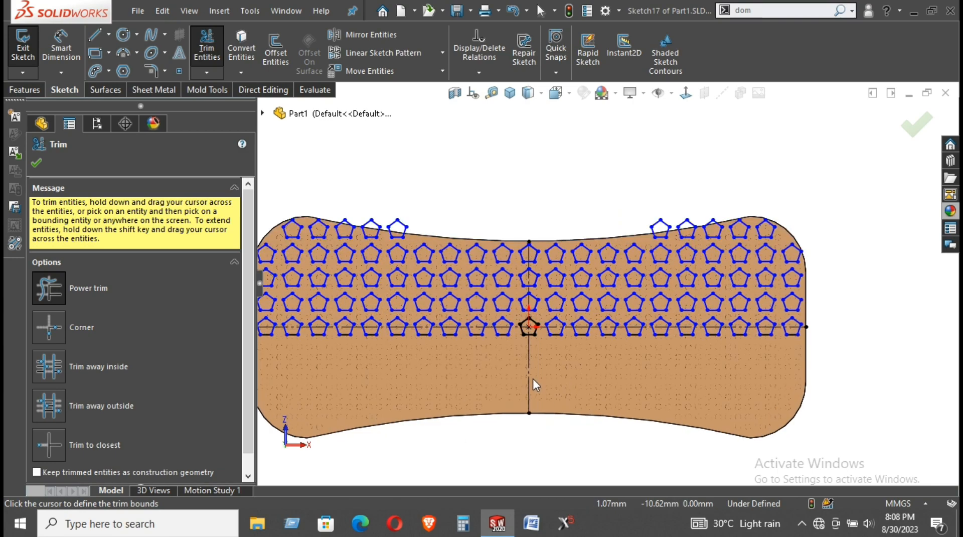
left_click(36, 163)
scroll(741, 228, "up", 2)
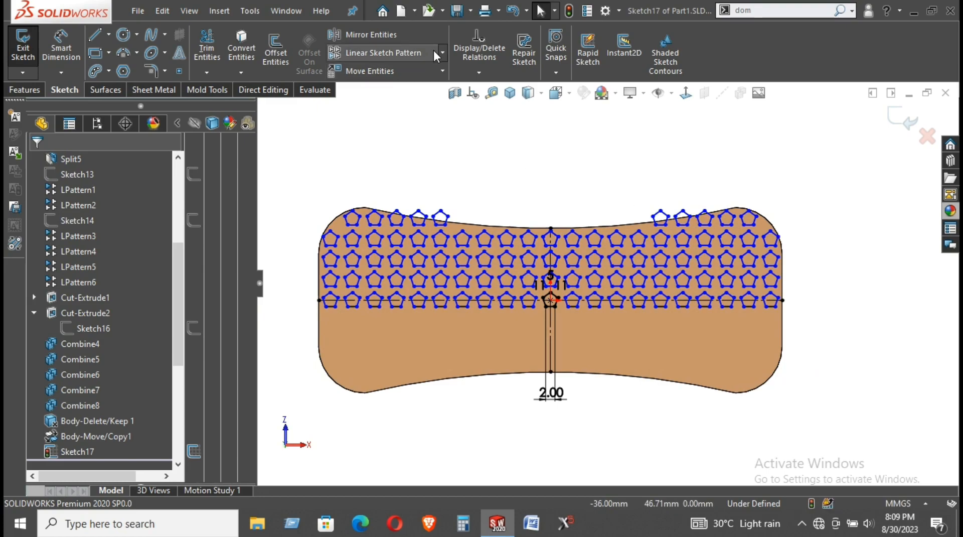
Start Mirror Entities, try an initial selection and mirror line, then clear the entity list
left_click(410, 38)
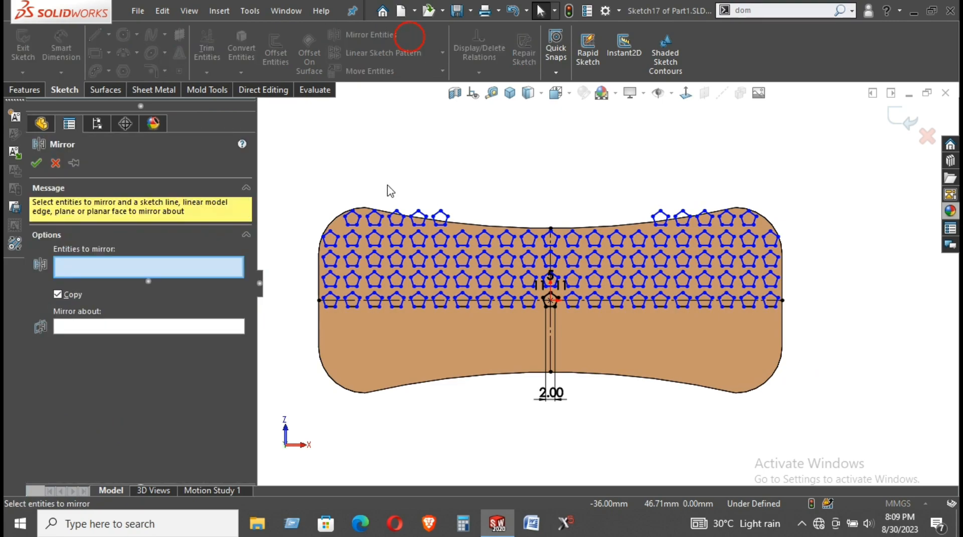
left_click(343, 300)
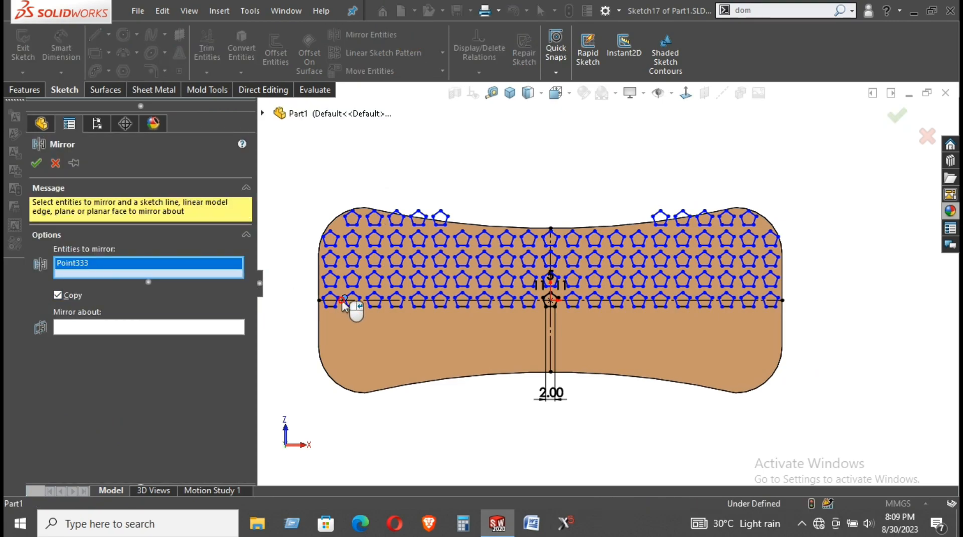
left_click(343, 300)
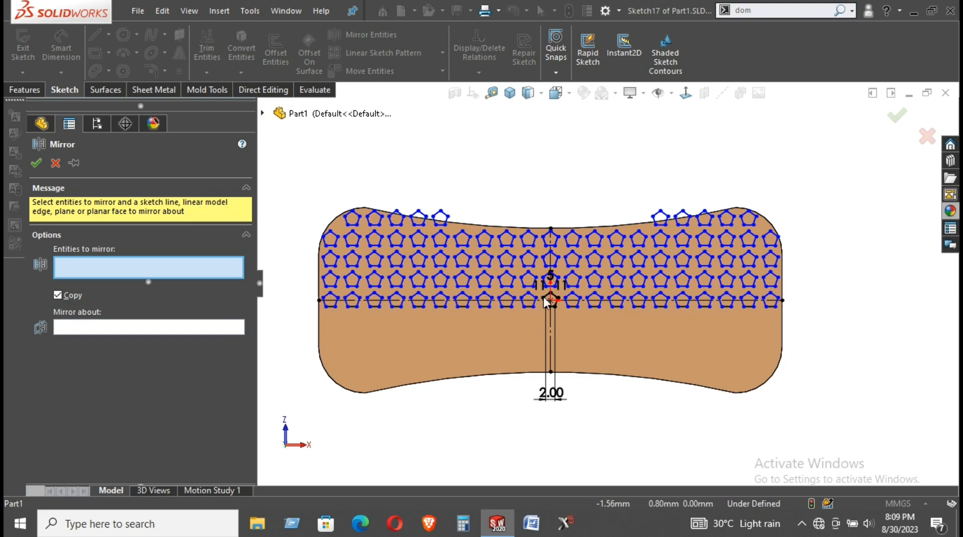
scroll(577, 301, "up", 5)
left_click(512, 307)
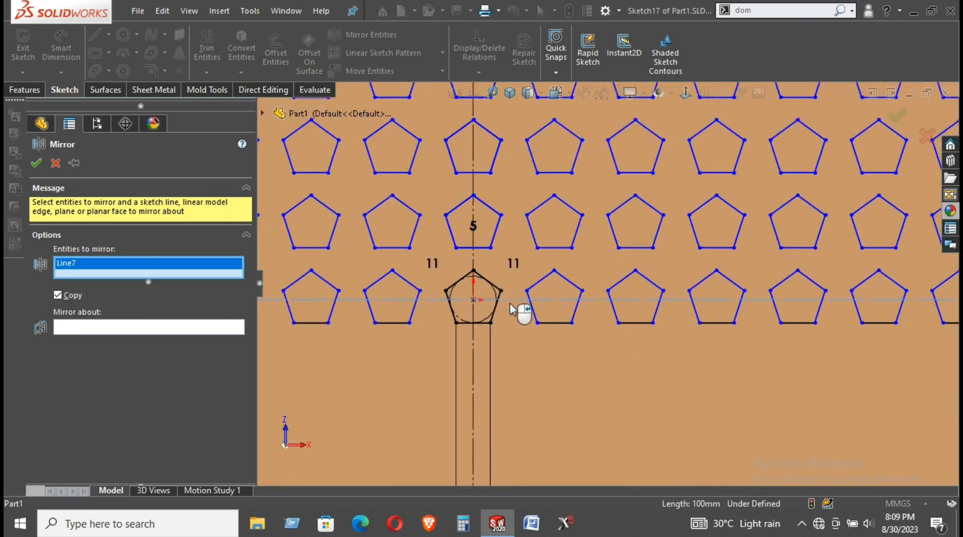
scroll(510, 304, "down", 4)
left_click(114, 326)
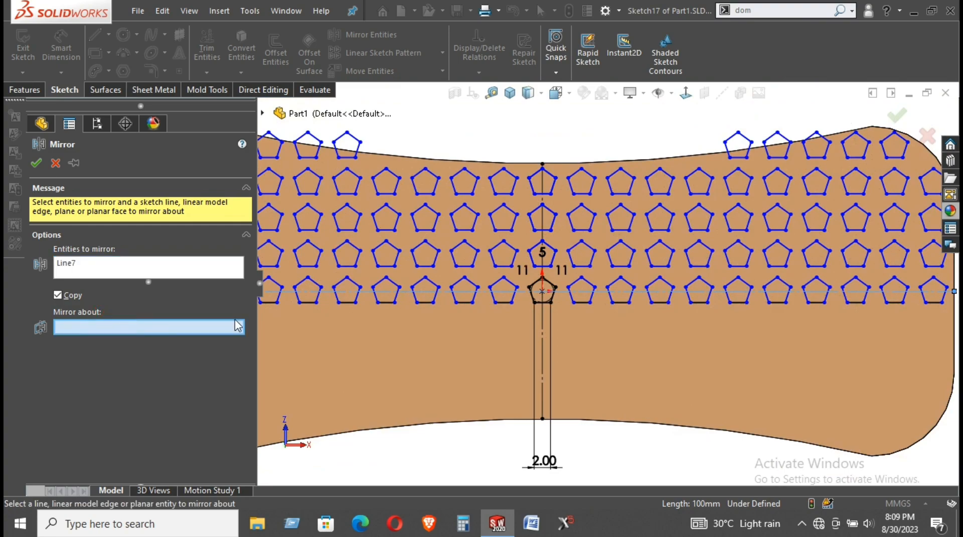
left_click(423, 268)
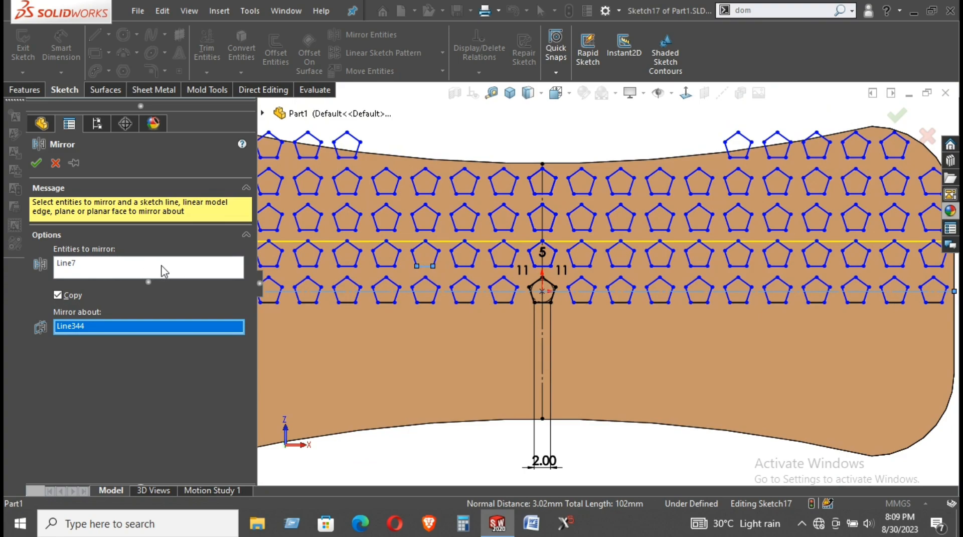
left_click(140, 269)
right_click(139, 270)
left_click(193, 279)
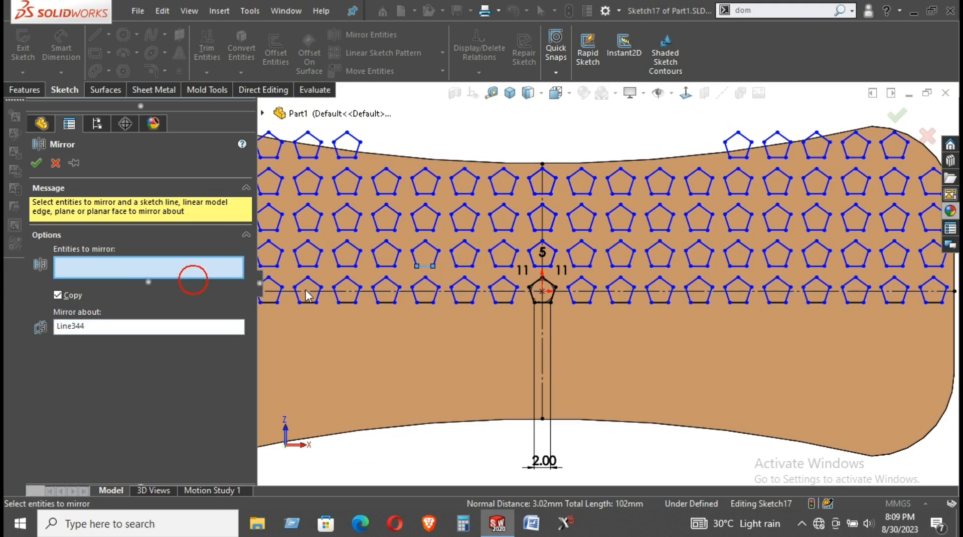
Add one pentagon's edges, replace mirror line Line344 with the horizontal centerline, and drop Line303
left_click(358, 288)
left_click(341, 284)
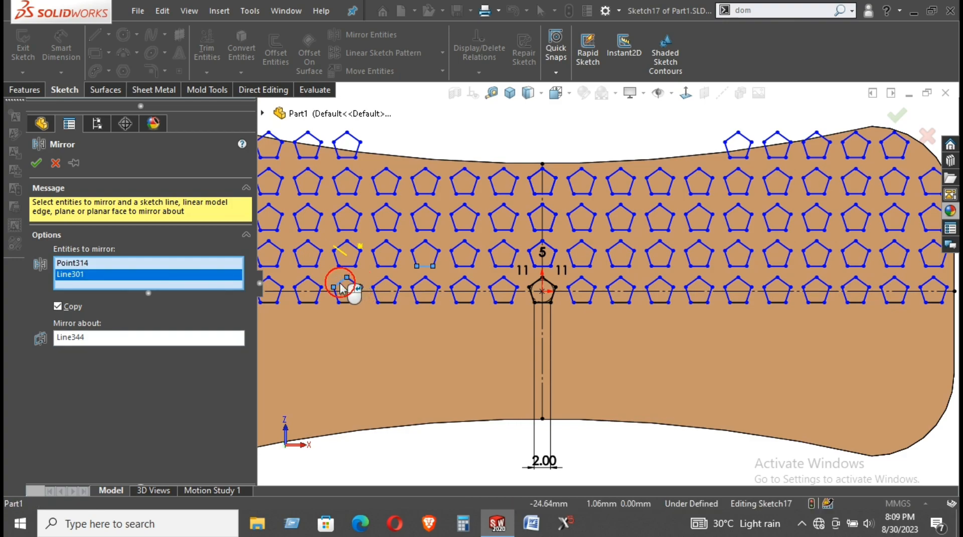
left_click(353, 282)
scroll(355, 290, "down", 2)
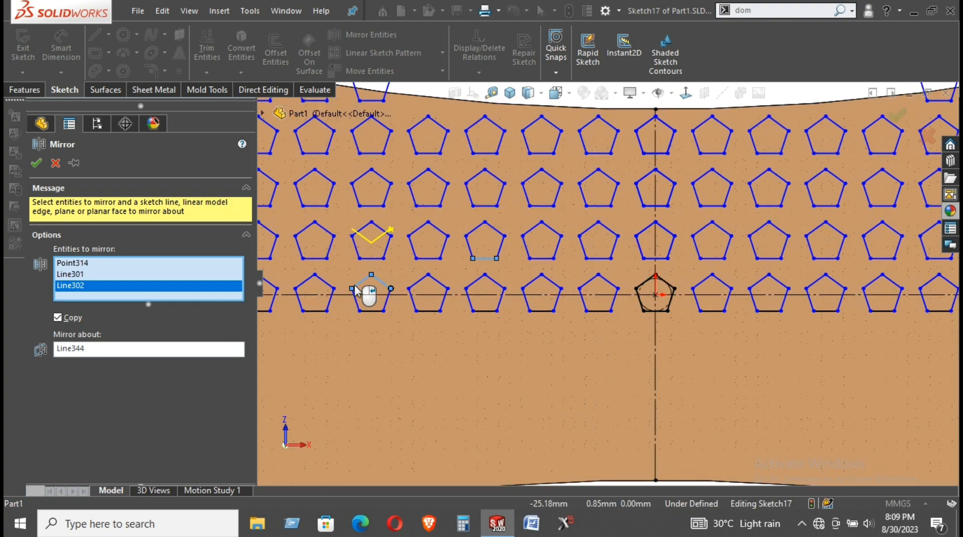
left_click(356, 301)
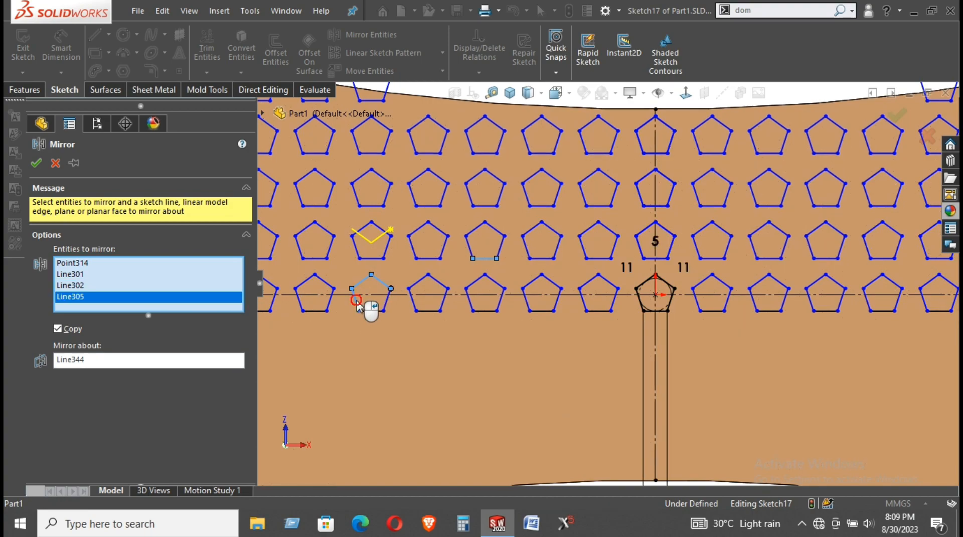
left_click(385, 303)
left_click(374, 310)
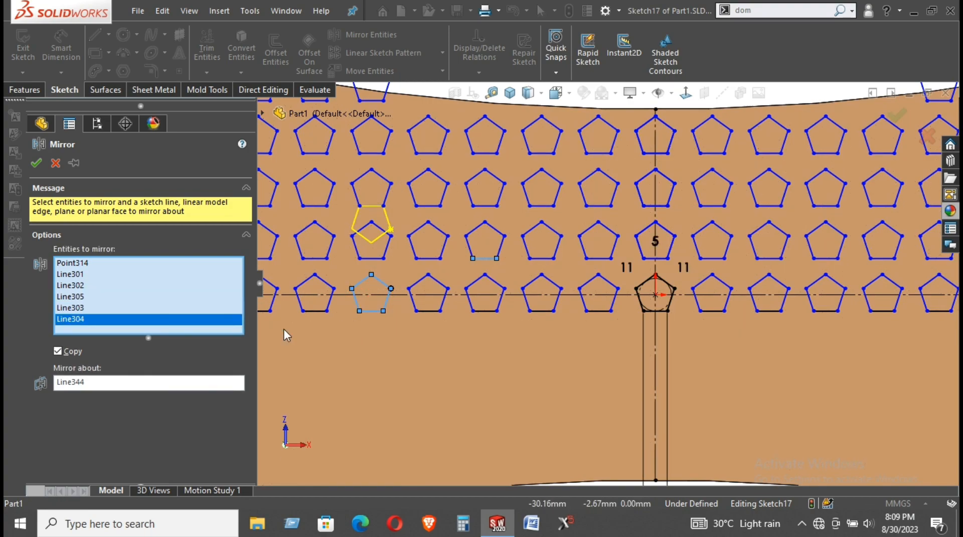
left_click(95, 382)
right_click(96, 382)
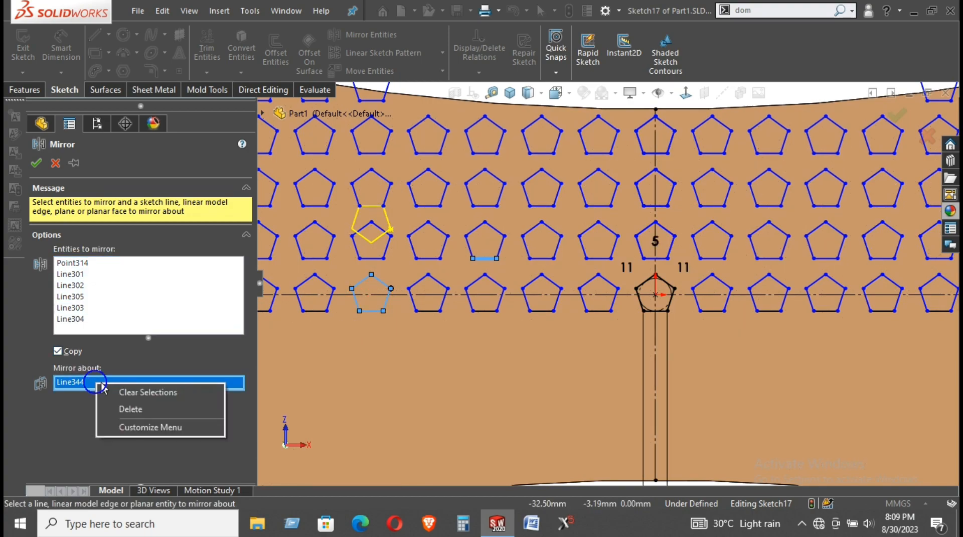
left_click(138, 409)
left_click(399, 295)
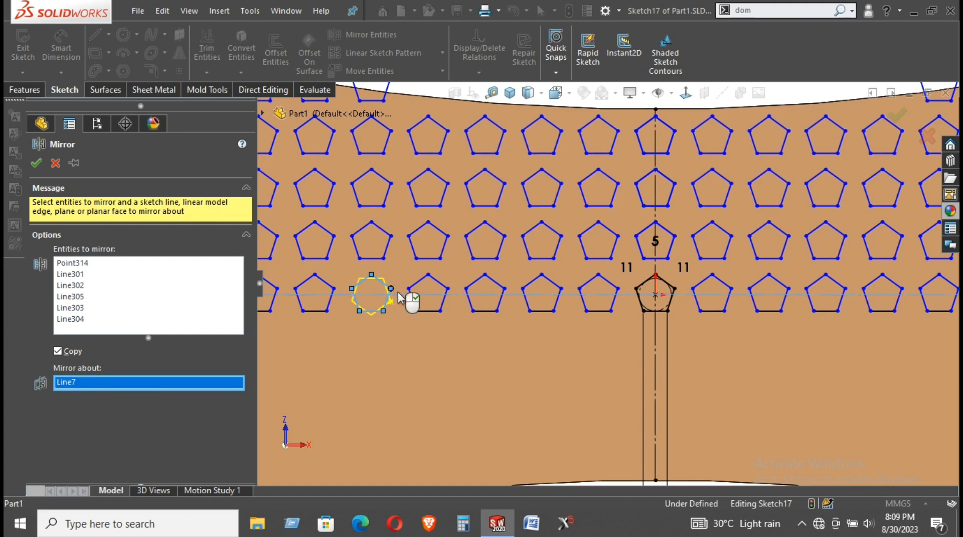
scroll(580, 306, "up", 5)
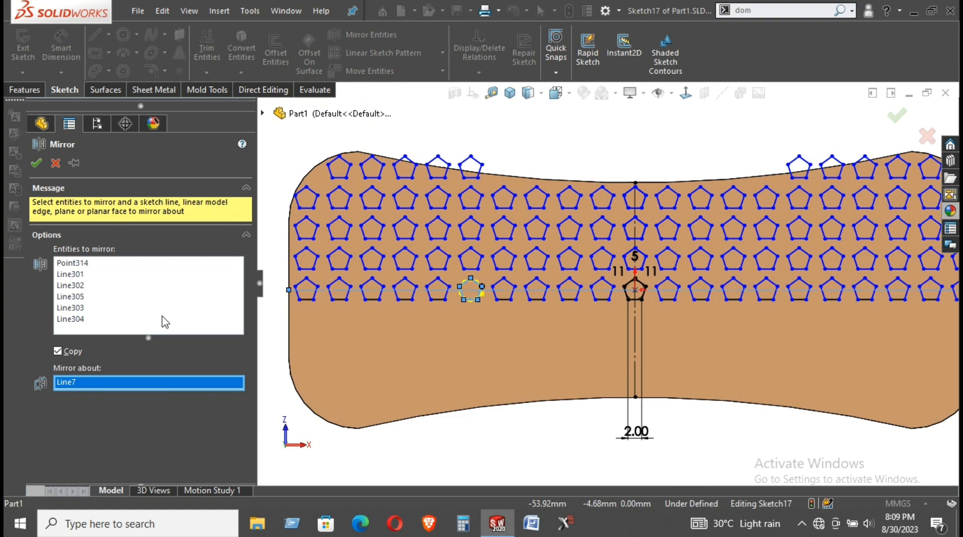
right_click(173, 309)
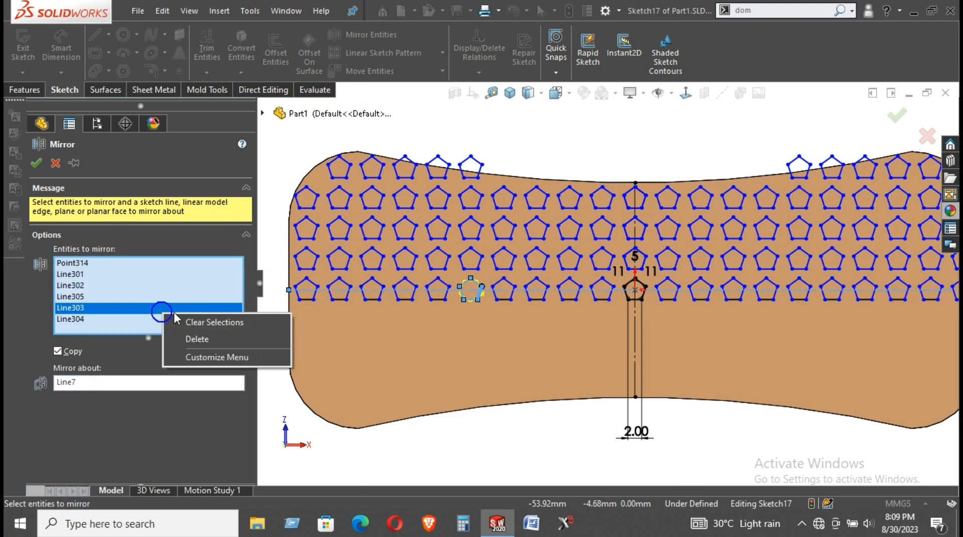
left_click(199, 338)
Box-select all upper pentagon rows to mirror, toggling a few stray pentagon edges
scroll(430, 203, "up", 2)
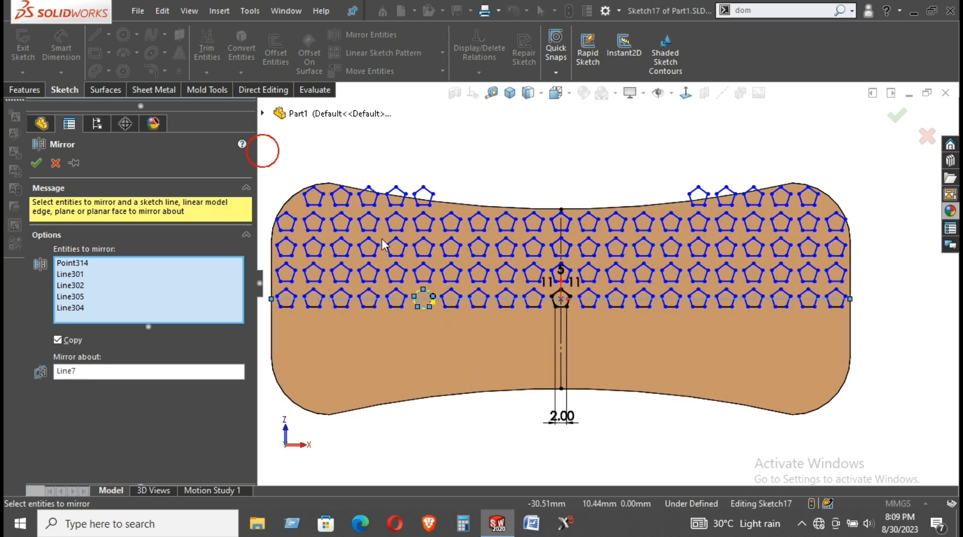
left_click_drag(837, 296, 866, 292)
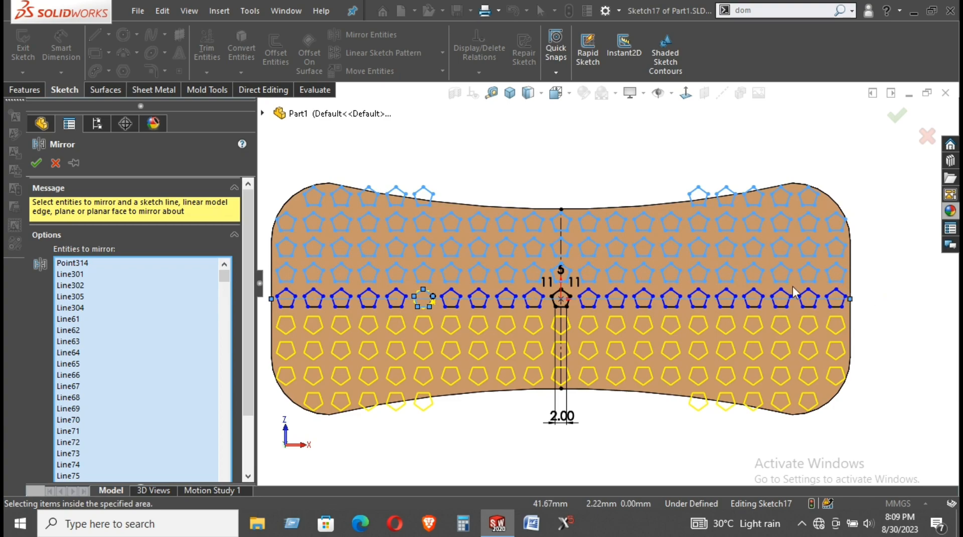
scroll(405, 291, "down", 3)
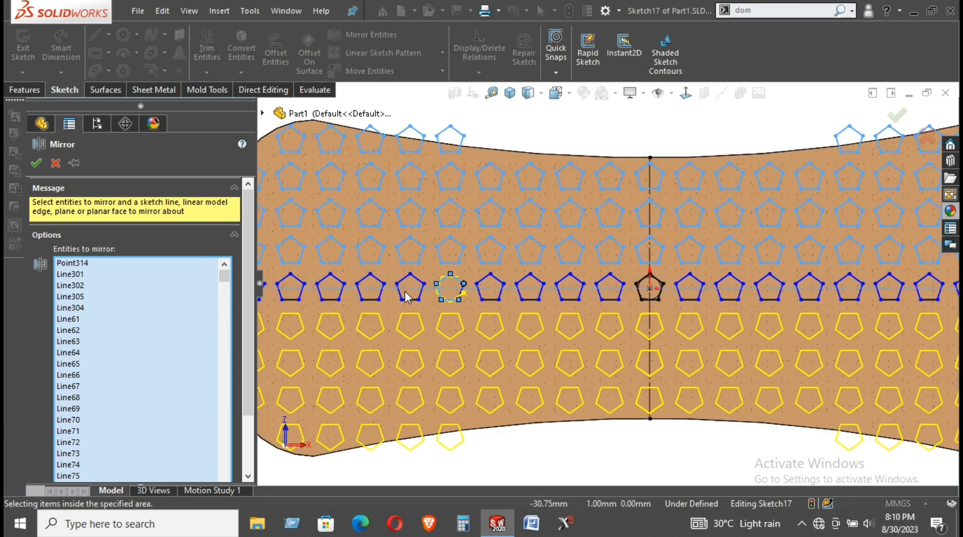
left_click(486, 270)
left_click(510, 267)
left_click(515, 293)
left_click(501, 305)
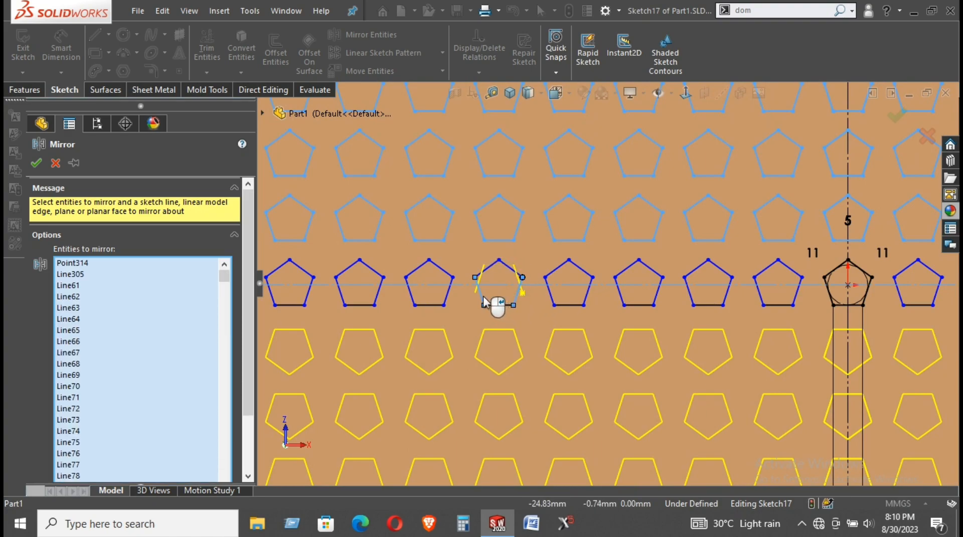
left_click(516, 297)
left_click(480, 291)
scroll(487, 309, "up", 1)
scroll(486, 308, "up", 6)
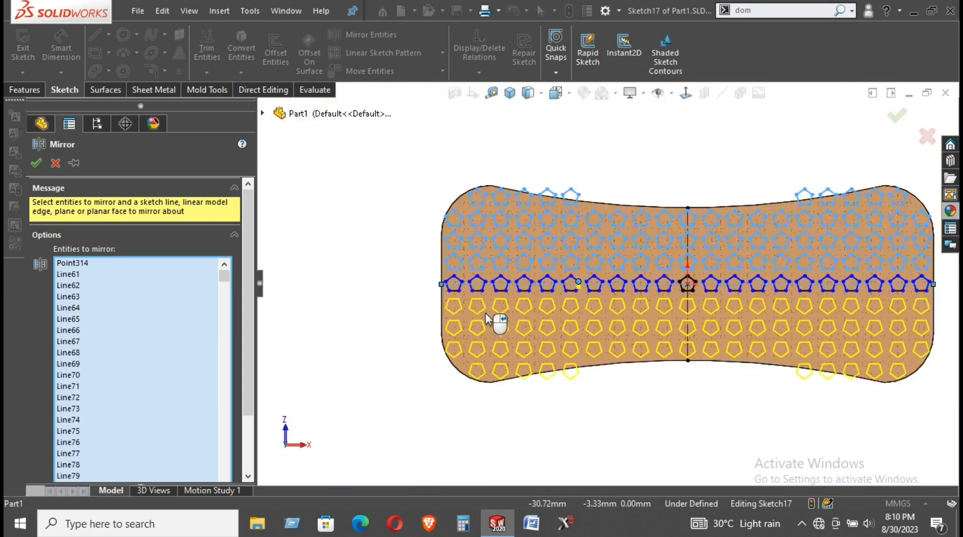
scroll(794, 281, "down", 4)
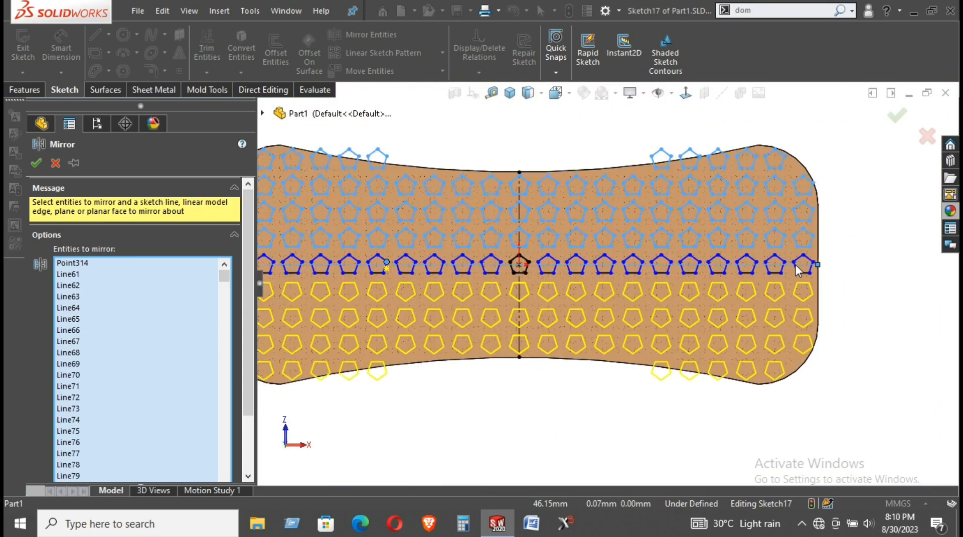
scroll(794, 278, "up", 1)
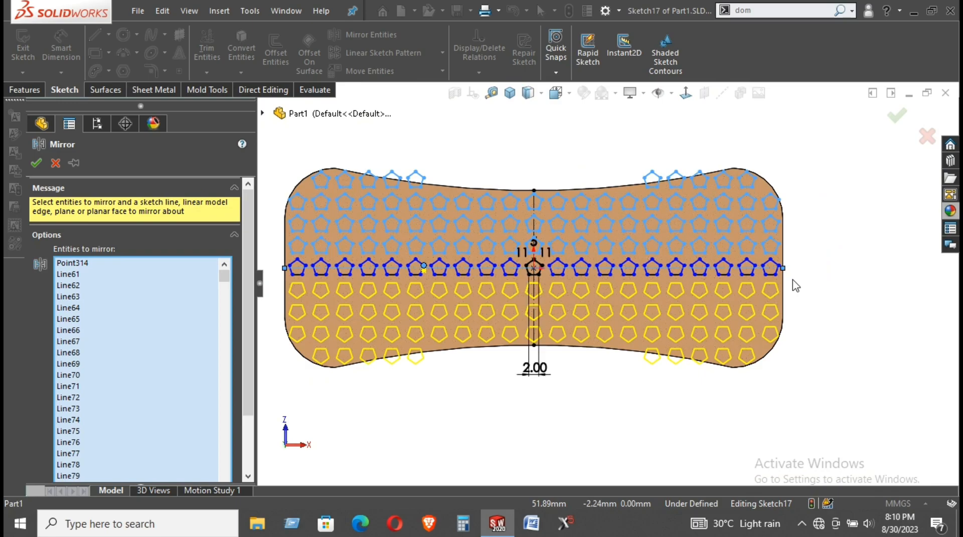
Confirm the mirror, then open and cancel Extruded Boss/Base
left_click(36, 162)
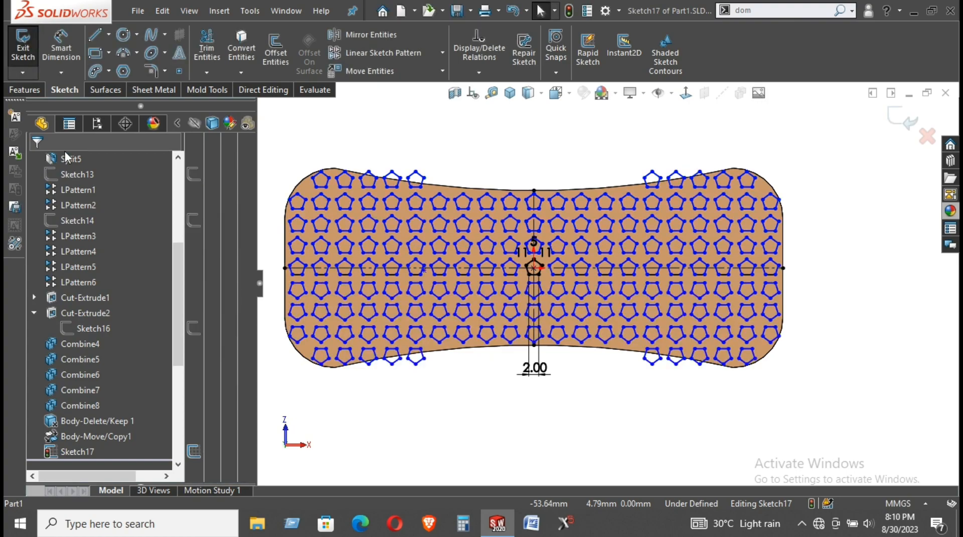
left_click(30, 89)
left_click(38, 50)
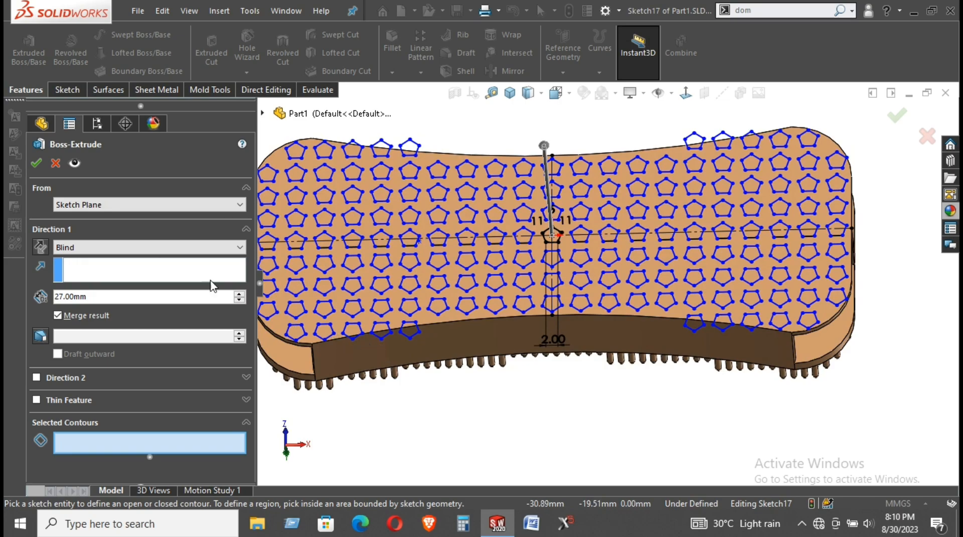
left_click(55, 163)
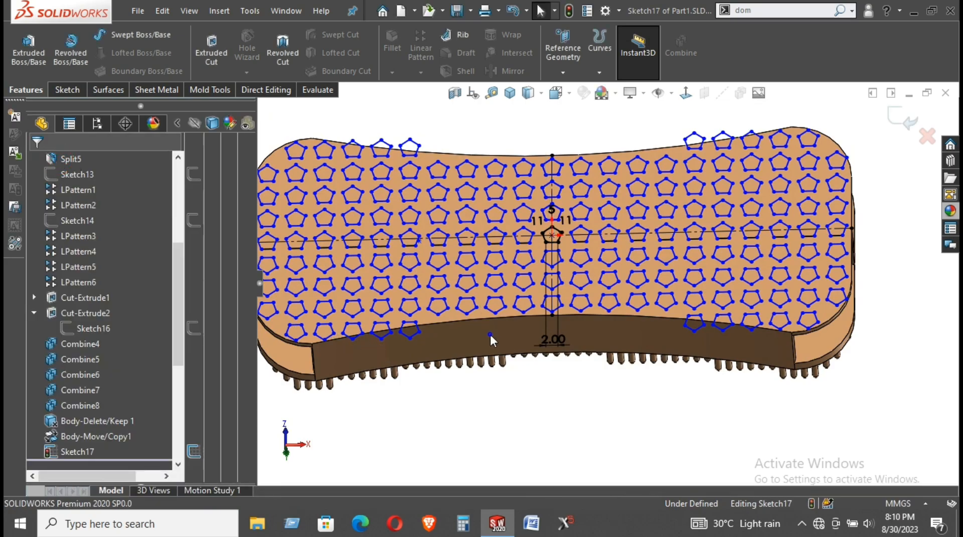
Hide the board body so only the pentagon sketch is visible
right_click(490, 334)
left_click(526, 510)
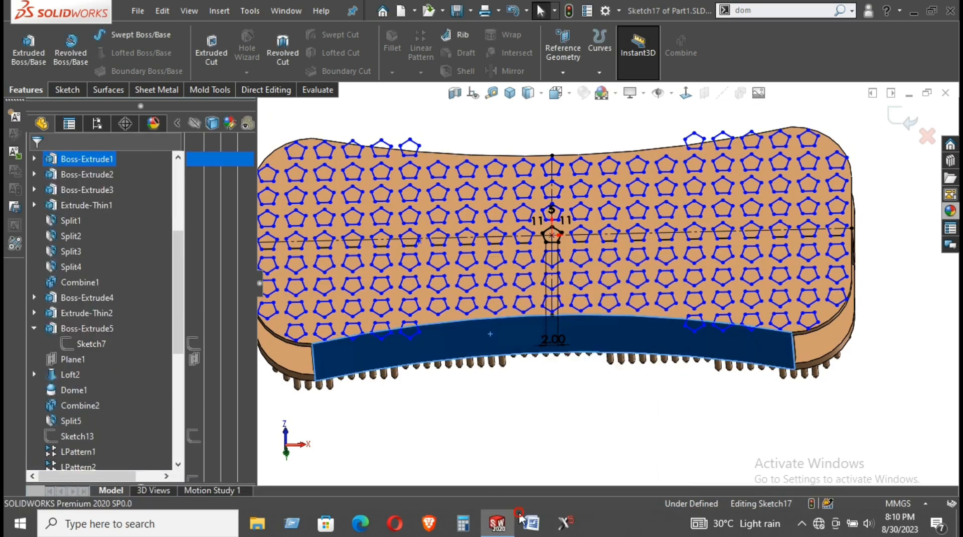
scroll(529, 448, "up", 3)
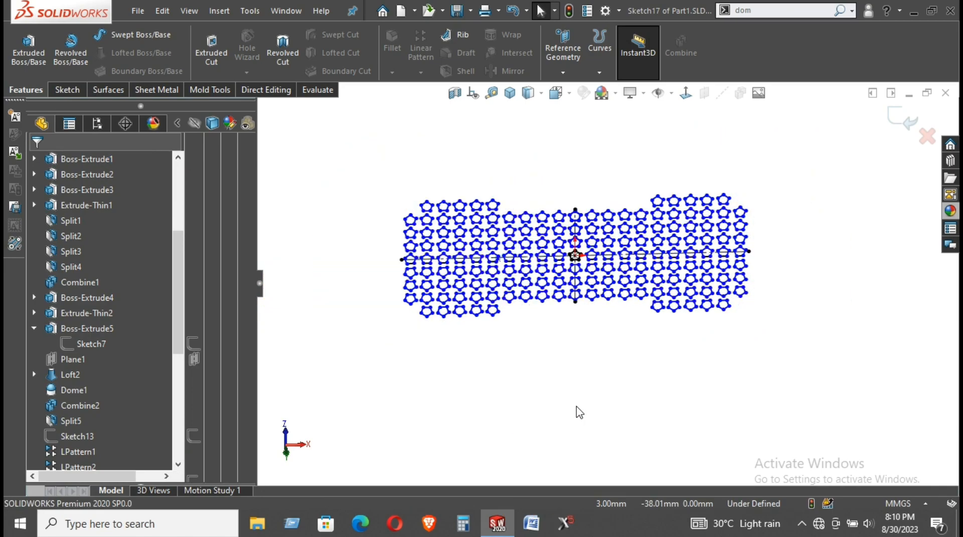
Begin a Boss-Extrude, pick the top-left pentagon region, then select the whole sketch with Ctrl+A
left_click(36, 54)
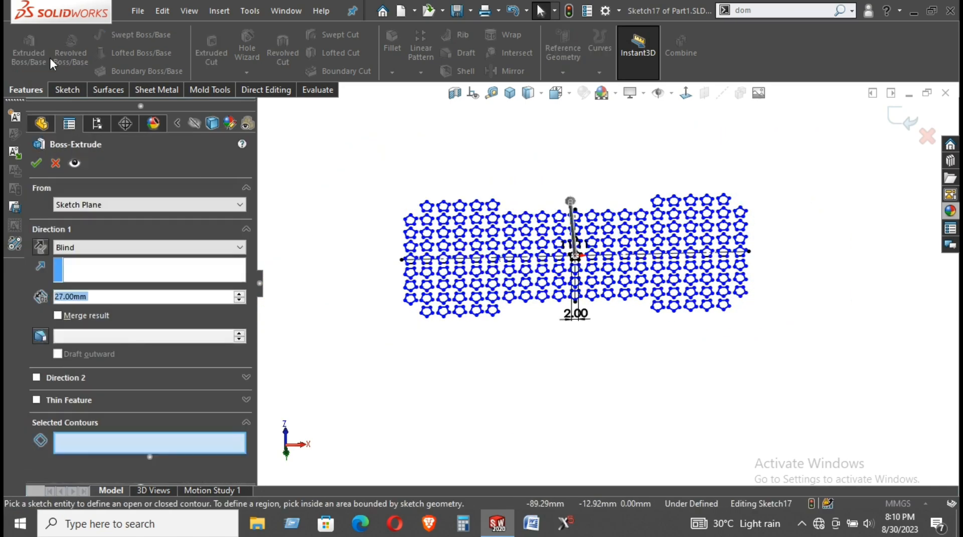
scroll(507, 253, "down", 5)
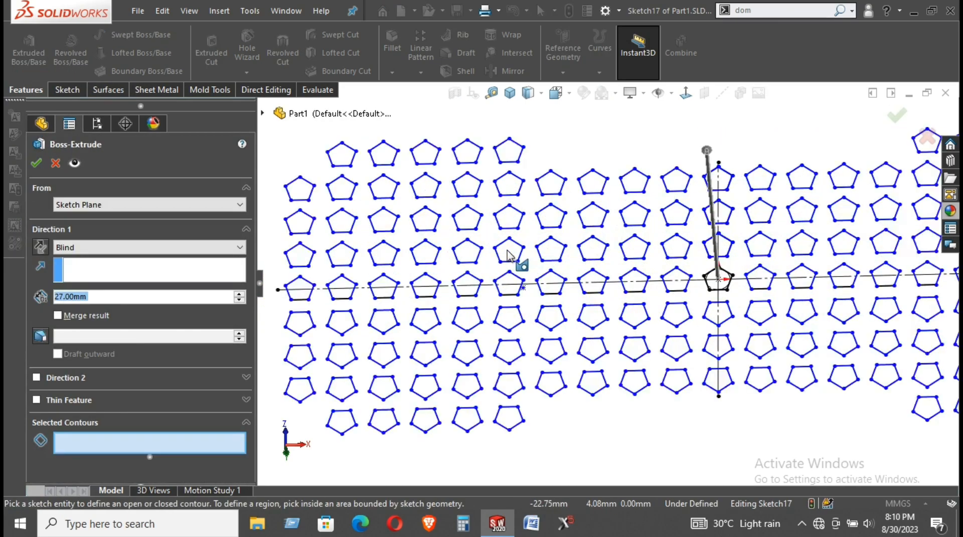
left_click(340, 157)
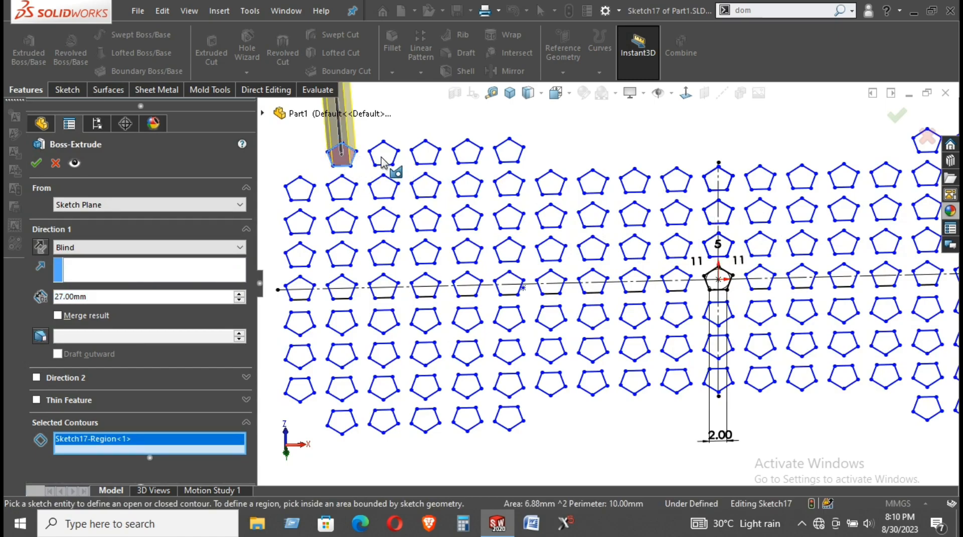
scroll(594, 220, "up", 4)
scroll(922, 264, "down", 2)
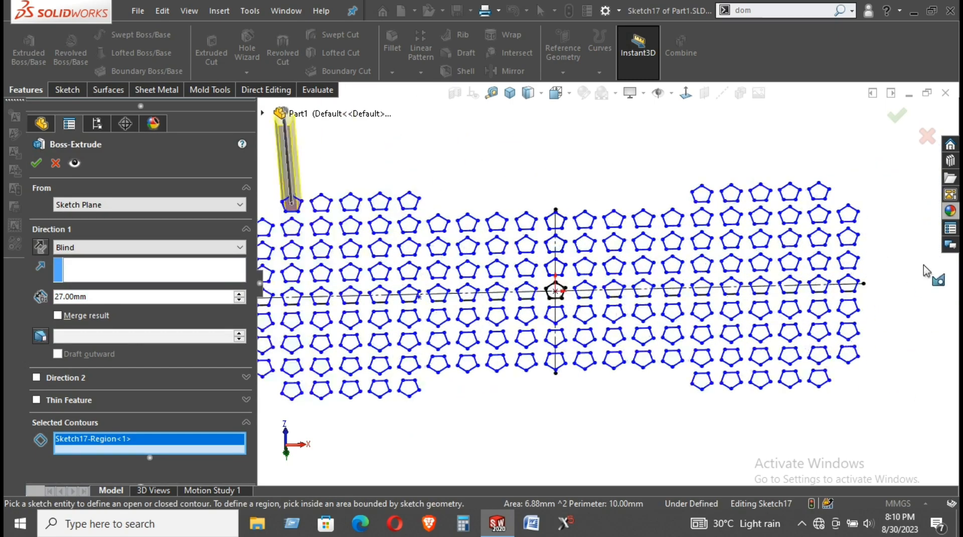
scroll(912, 275, "down", 1)
scroll(912, 275, "down", 1)
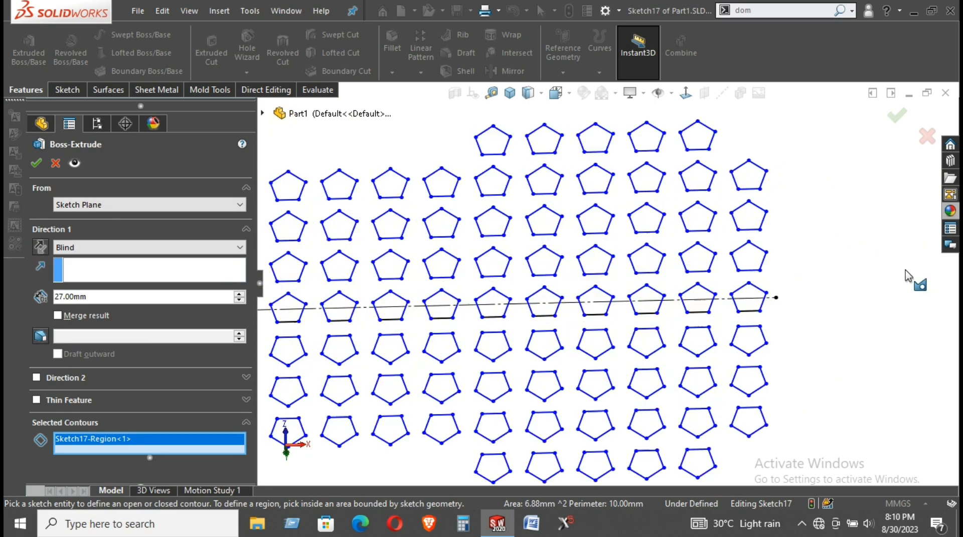
scroll(906, 271, "up", 4)
scroll(763, 277, "up", 4)
scroll(590, 277, "down", 4)
scroll(401, 233, "up", 3)
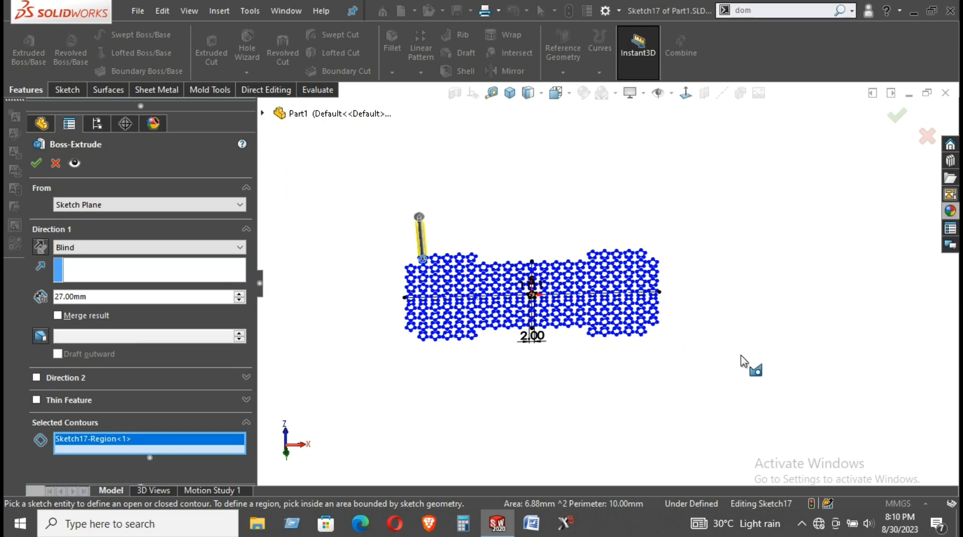
key("ctrl+a")
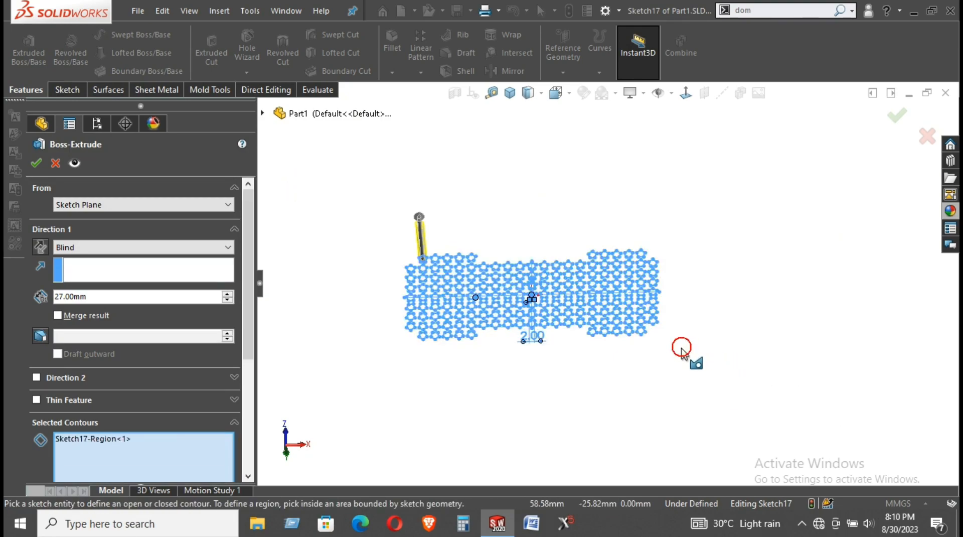
Clear the selected contours and cancel the Boss-Extrude without creating it
left_click(114, 265)
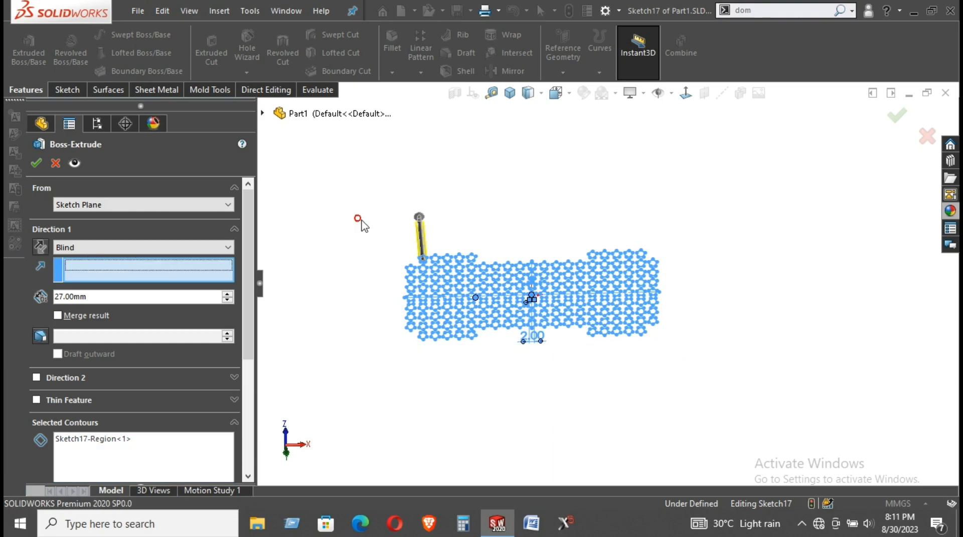
left_click(107, 454)
right_click(108, 455)
left_click(140, 467)
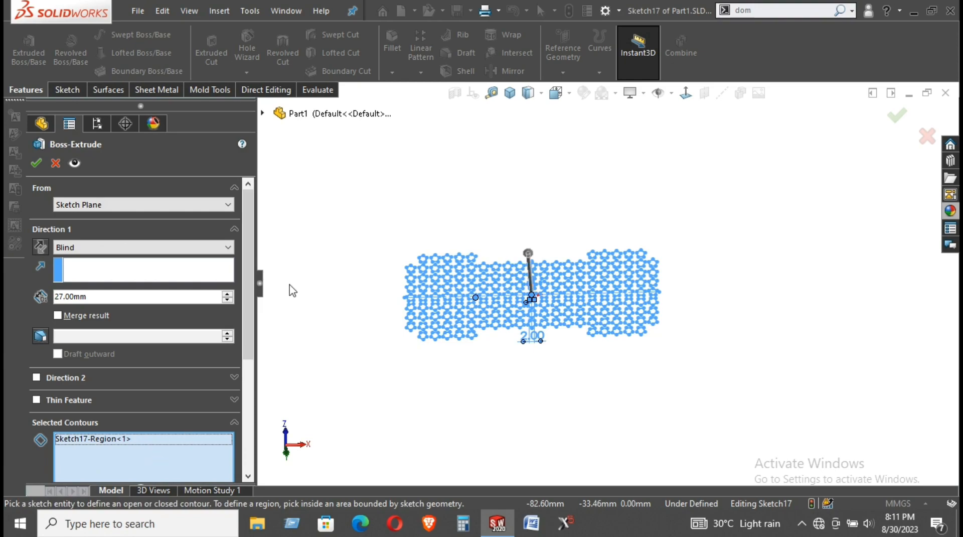
left_click(84, 279)
scroll(441, 311, "down", 5)
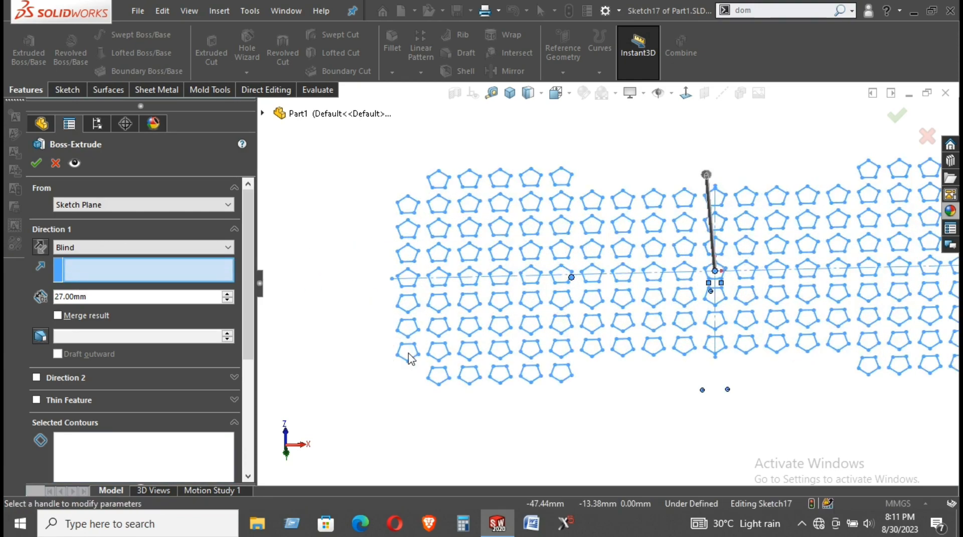
left_click(54, 163)
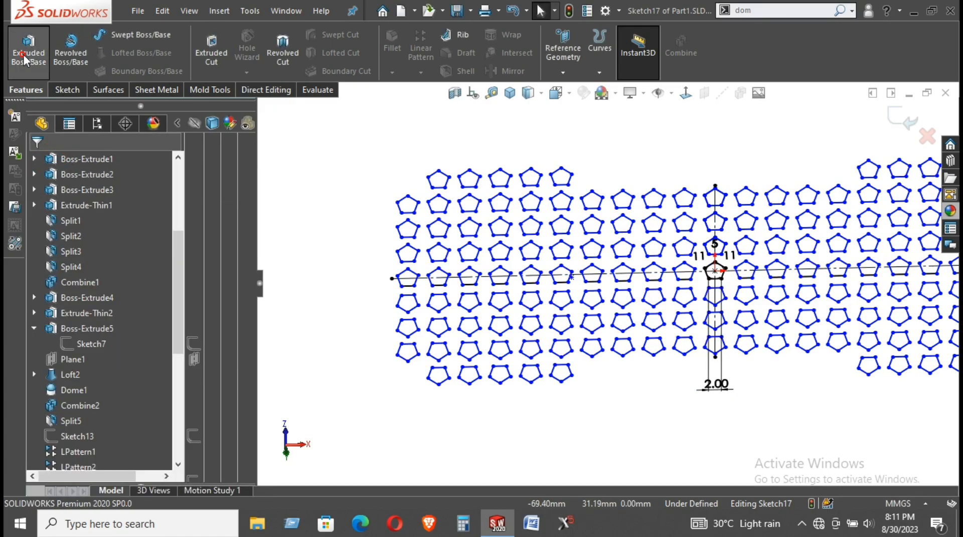
Pick the first three top-left pentagon regions and set the extrude depth to 0.50 mm
scroll(419, 232, "down", 3)
left_click(462, 213)
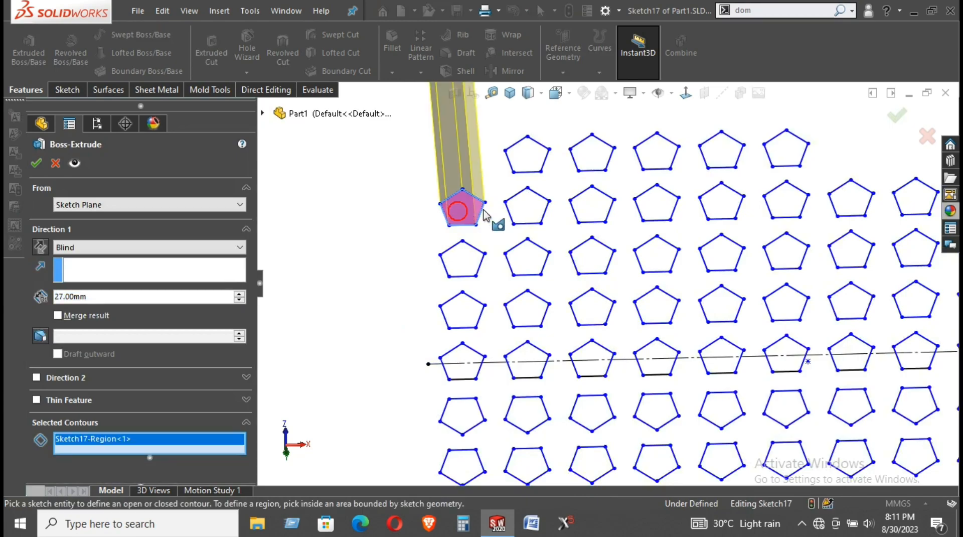
left_click(517, 210)
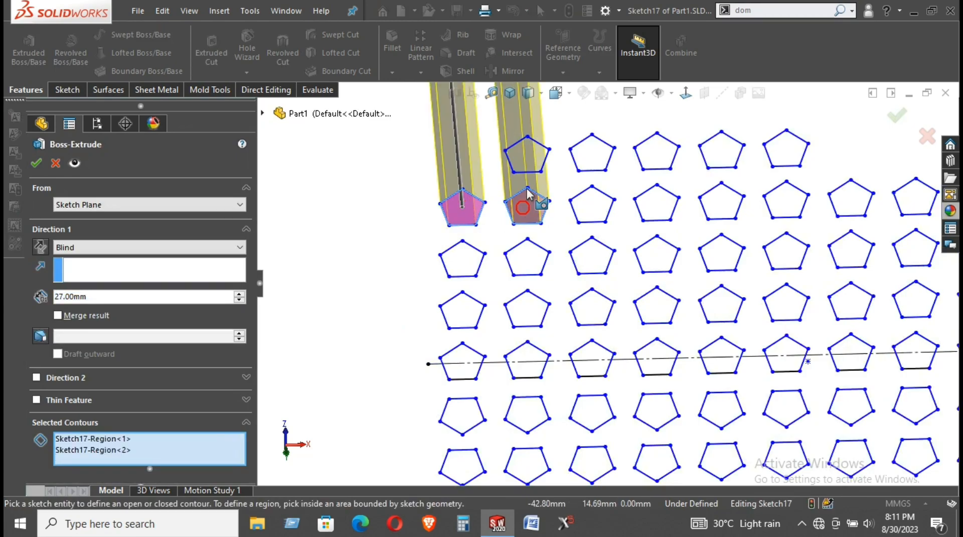
left_click(599, 158)
type("1")
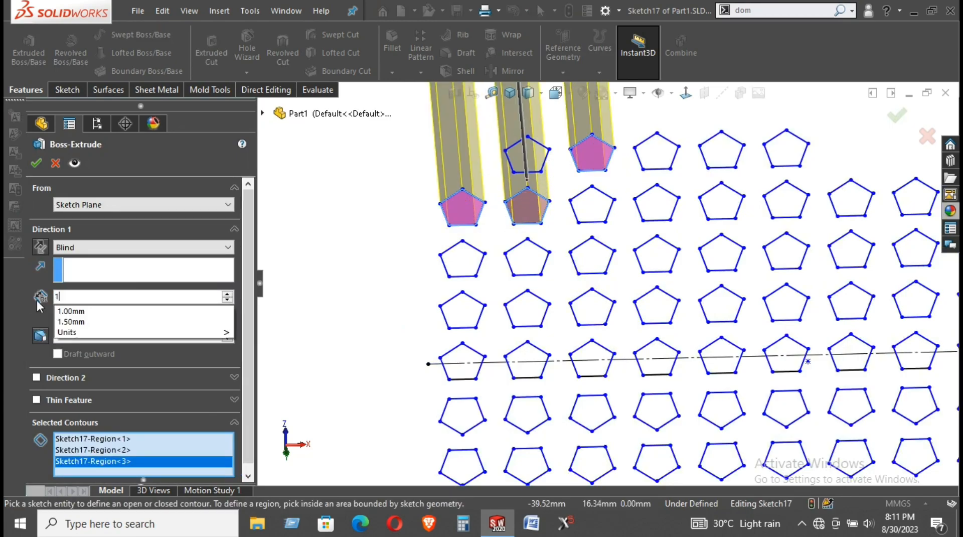
key("Return")
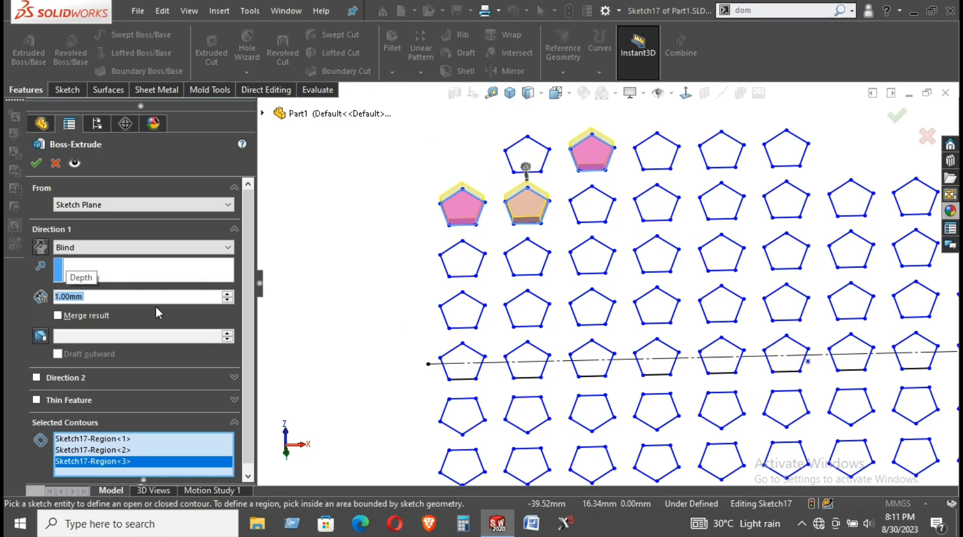
type("0.5")
key("Return")
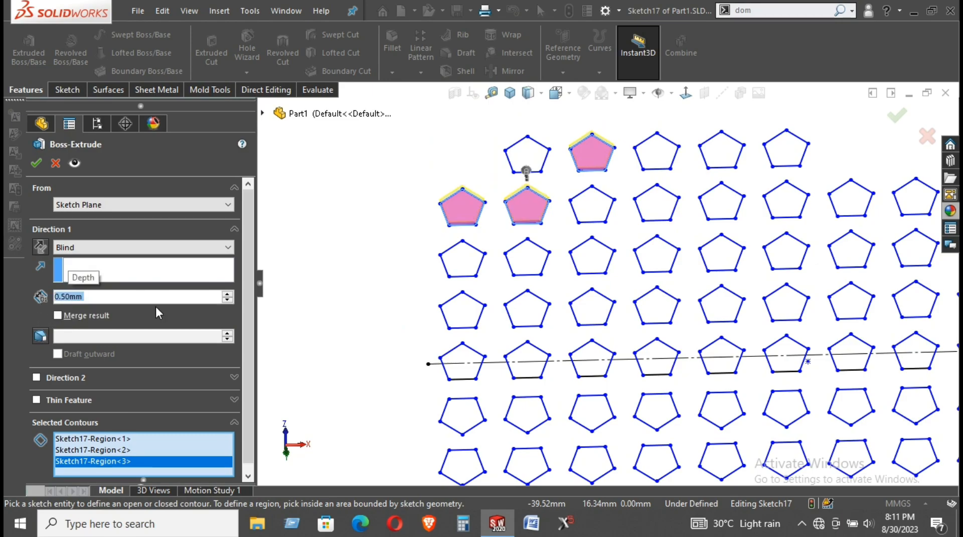
Add the remaining pentagons in rows 1–5 of the four-column grid to the contours
left_click(462, 267)
left_click(524, 262)
left_click(596, 266)
left_click(595, 211)
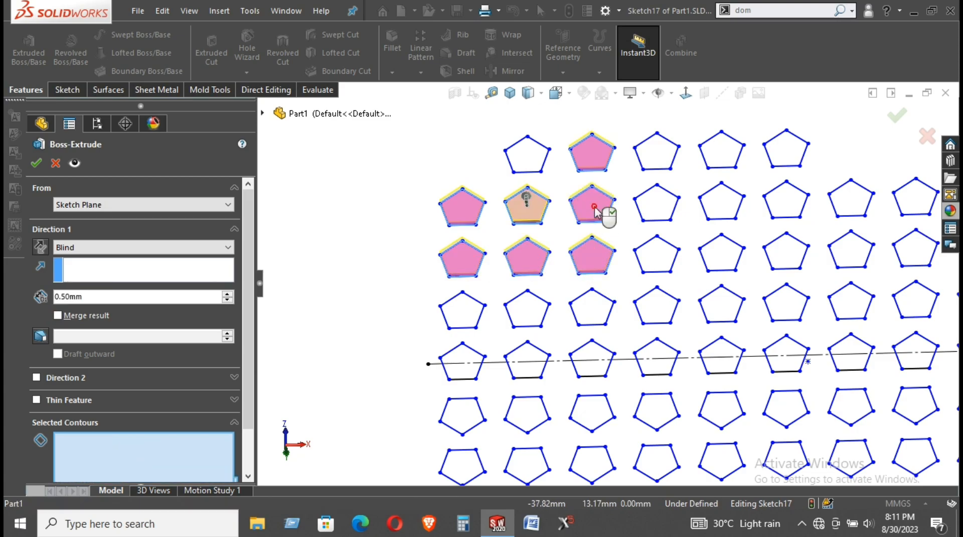
left_click(524, 152)
left_click(657, 151)
left_click(659, 201)
left_click(657, 253)
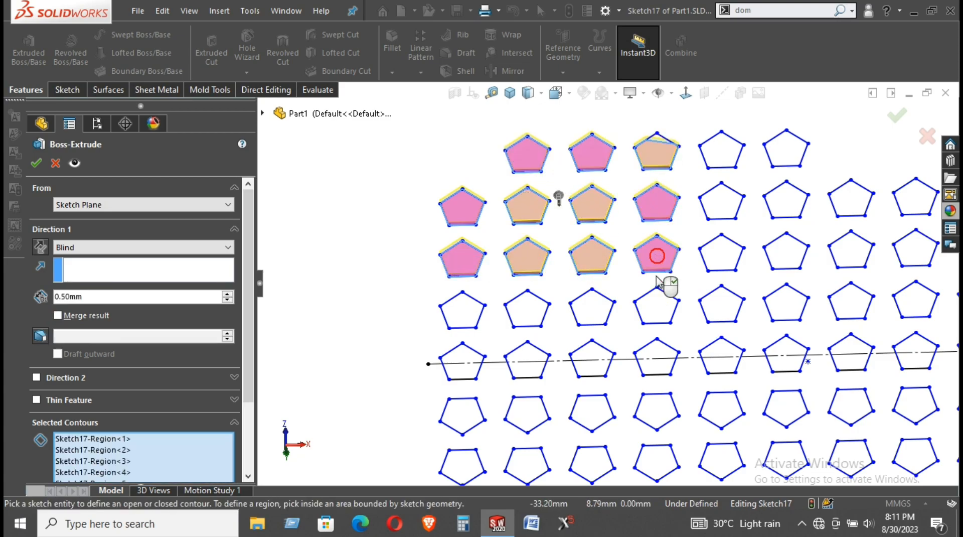
left_click(656, 307)
left_click(589, 310)
left_click(525, 316)
left_click(459, 309)
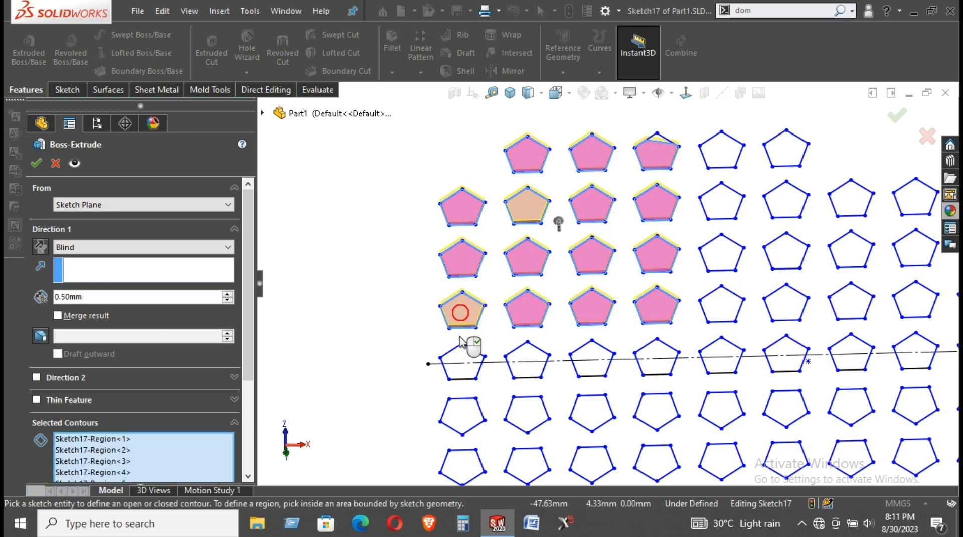
left_click(462, 360)
left_click(522, 355)
left_click(590, 355)
left_click(652, 359)
Add the pentagons in rows 5–8 across columns 1–6, plus a split pentagon's lower part
scroll(563, 439, "up", 3)
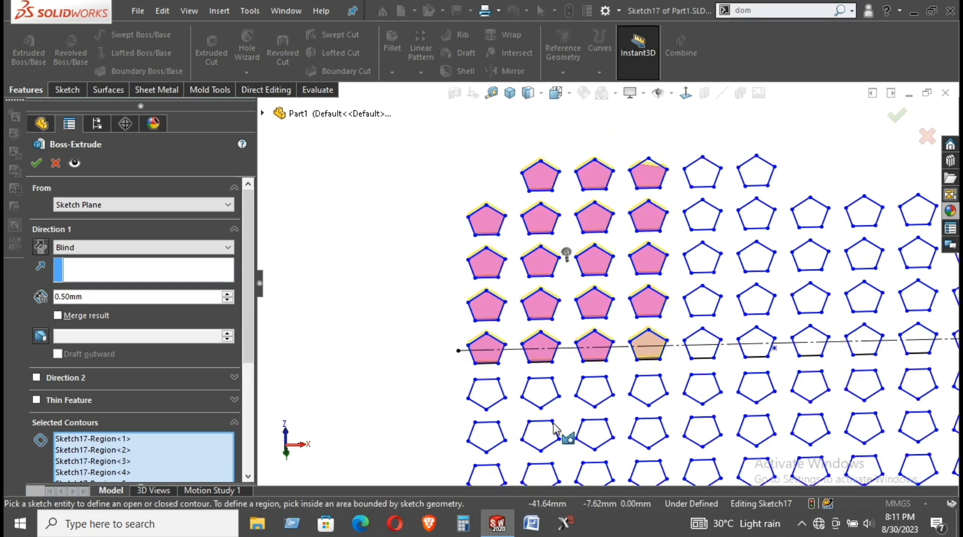
scroll(587, 423, "down", 2)
left_click(578, 429)
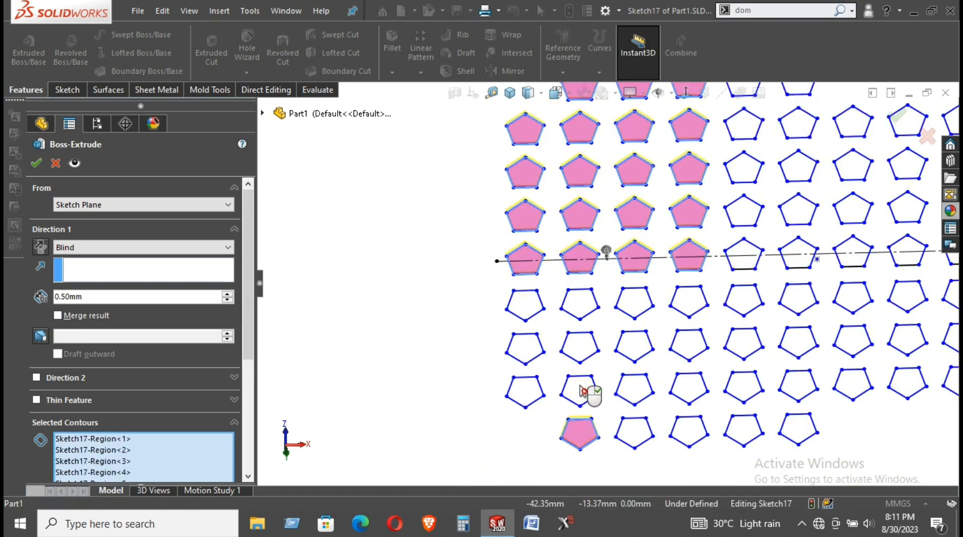
left_click(583, 391)
left_click(580, 345)
left_click(577, 303)
left_click(528, 304)
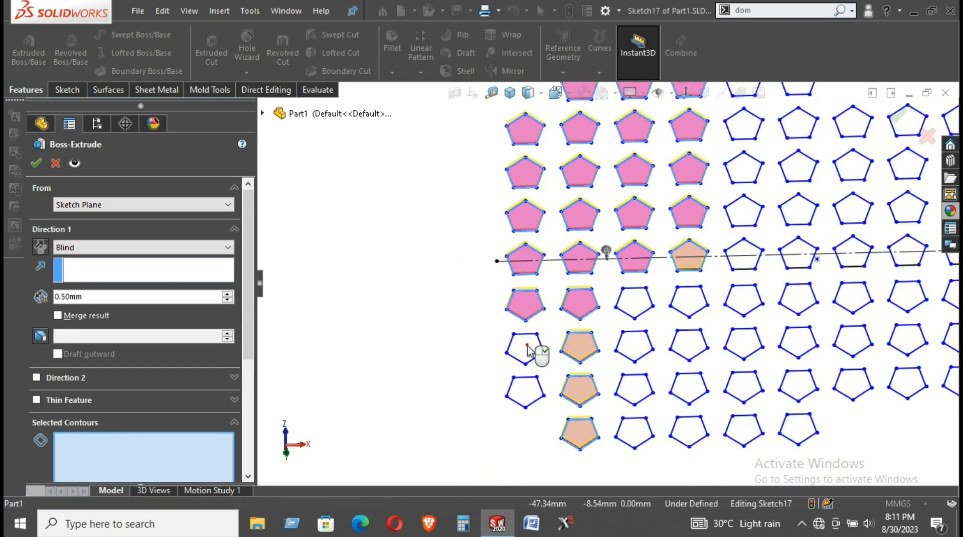
left_click(536, 349)
left_click(527, 390)
left_click(631, 434)
left_click(635, 390)
left_click(634, 346)
left_click(634, 304)
left_click(685, 303)
left_click(690, 346)
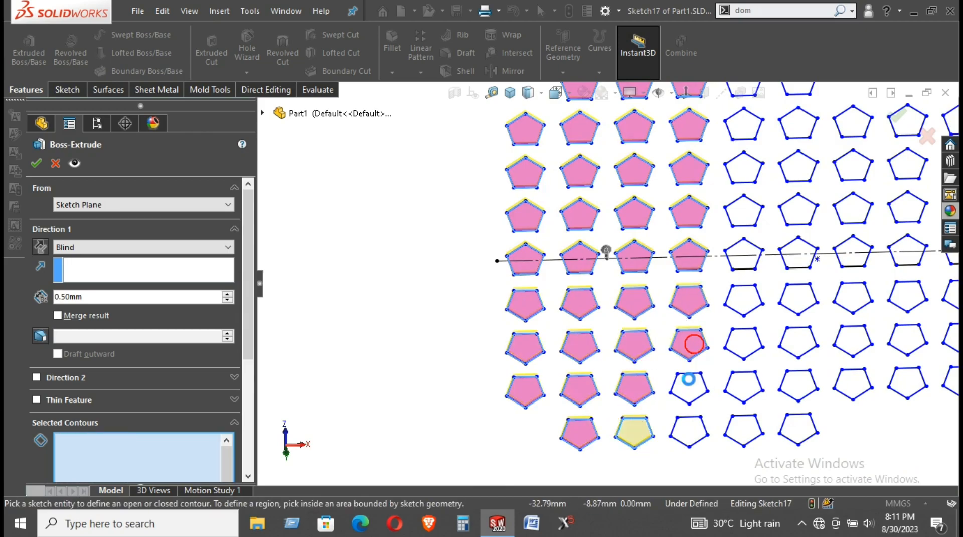
left_click(688, 388)
left_click(689, 429)
left_click(744, 430)
left_click(743, 387)
left_click(743, 344)
left_click(743, 300)
left_click(792, 298)
left_click(803, 345)
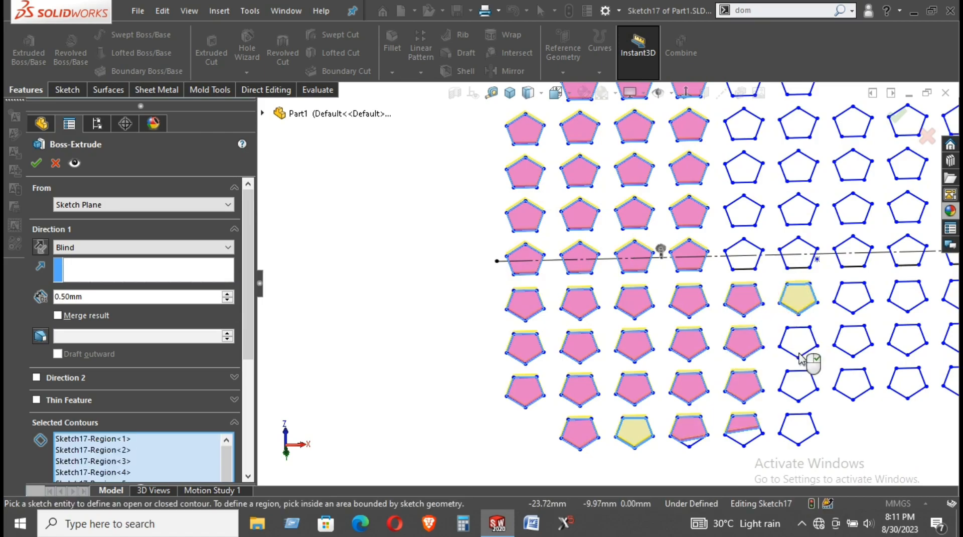
left_click(800, 386)
left_click(798, 430)
left_click(748, 440)
Add the split pentagon's upper part and the leftover sliver below a pentagon face
scroll(748, 439, "down", 4)
middle_click_drag(837, 407, 853, 413)
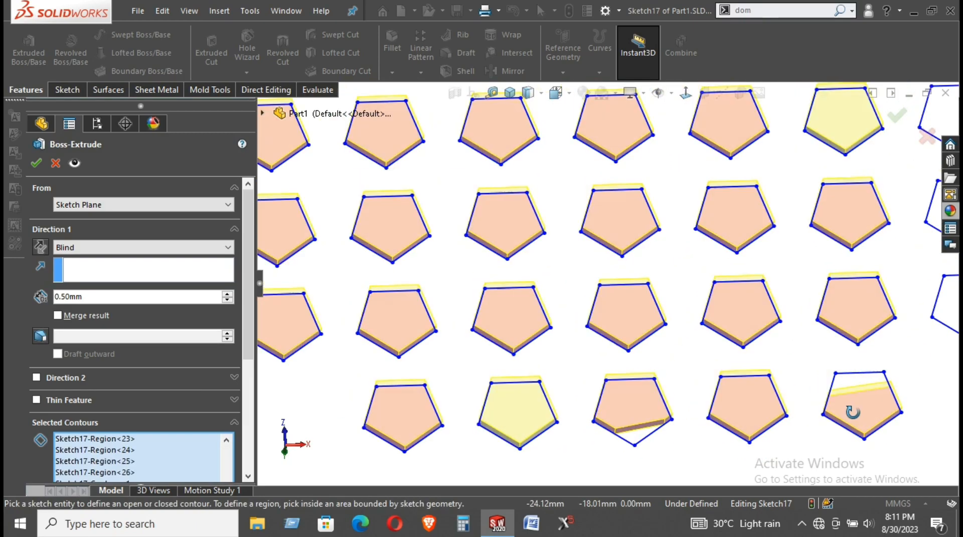
scroll(857, 412, "up", 3)
middle_click_drag(798, 424, 770, 422)
scroll(686, 335, "down", 4)
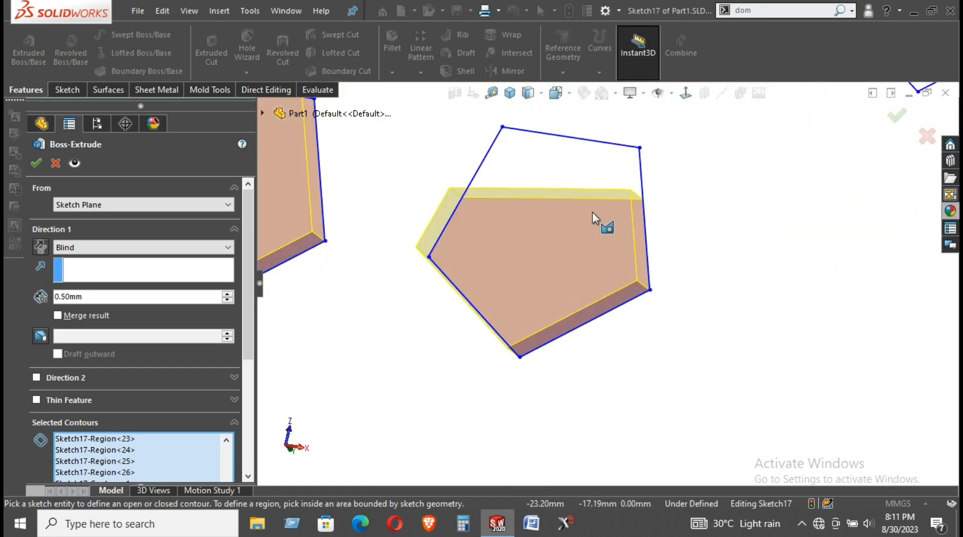
left_click(586, 185)
scroll(619, 228, "up", 4)
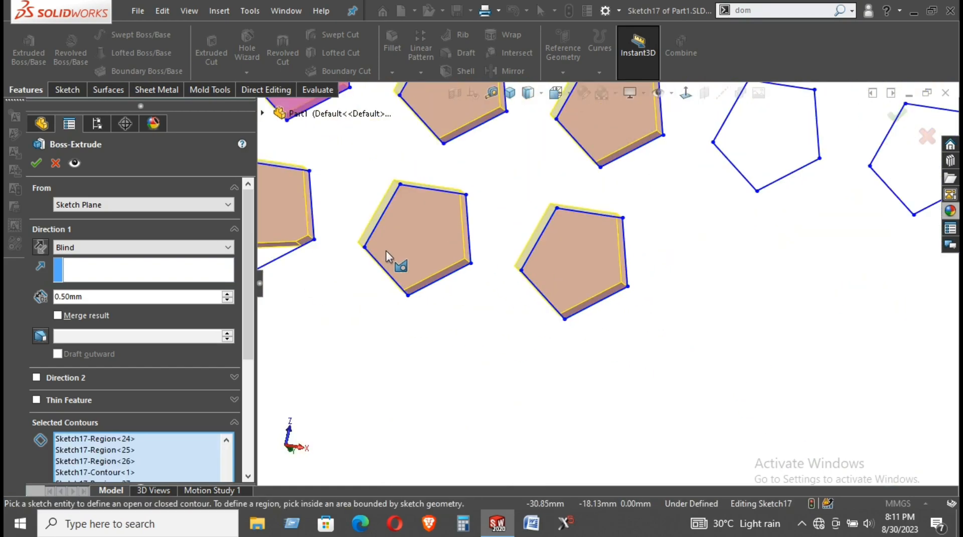
scroll(394, 291, "up", 2)
scroll(458, 282, "down", 6)
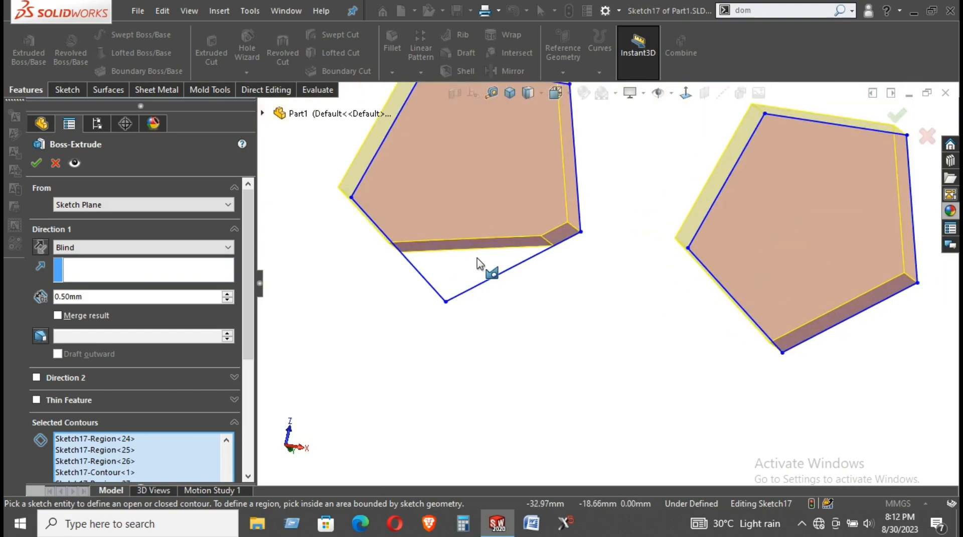
left_click(482, 265)
scroll(624, 314, "up", 8)
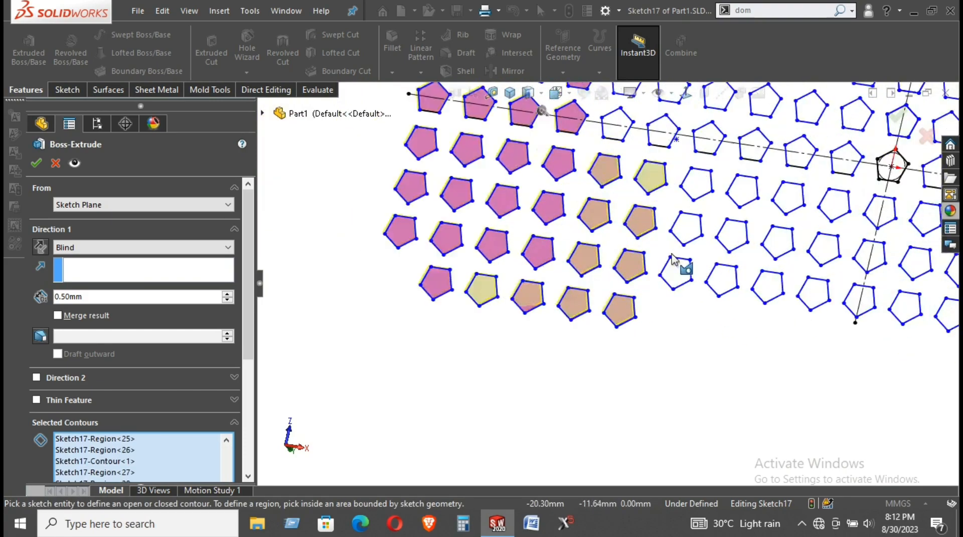
scroll(675, 262, "down", 4)
Add the outlined pentagons across the middle, right columns, right edge and top rows
left_click(672, 299)
left_click(691, 209)
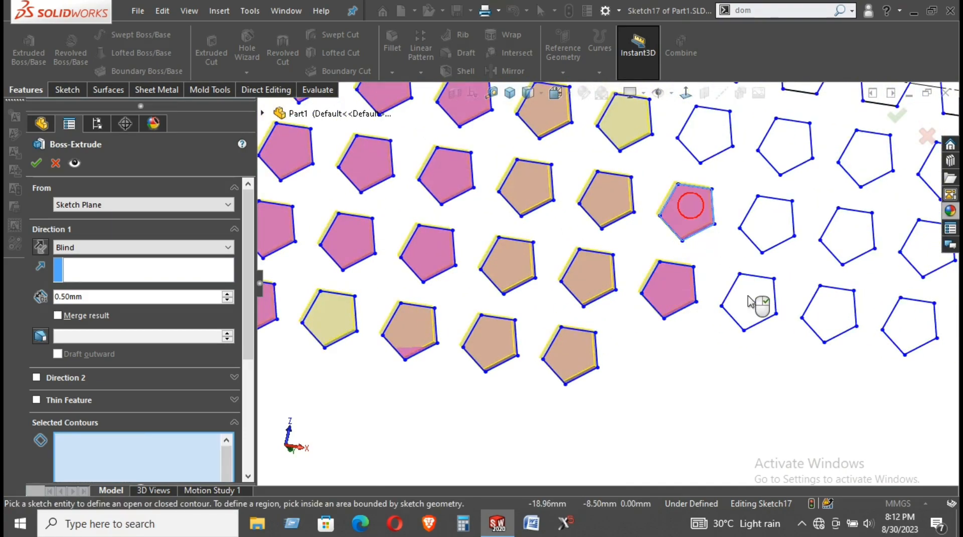
left_click(749, 301)
left_click(767, 225)
left_click(785, 147)
left_click(702, 135)
left_click(837, 316)
left_click(847, 237)
left_click(859, 155)
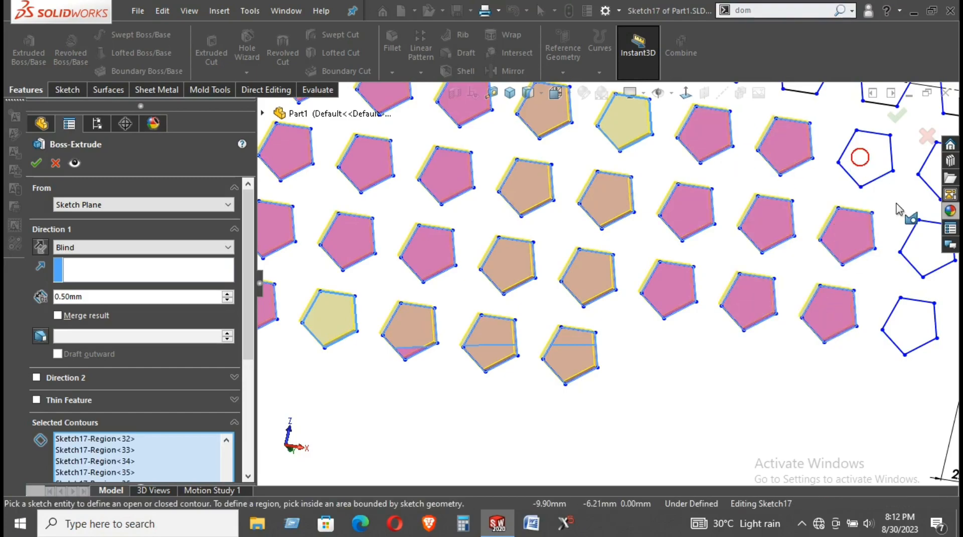
left_click(922, 246)
left_click(918, 337)
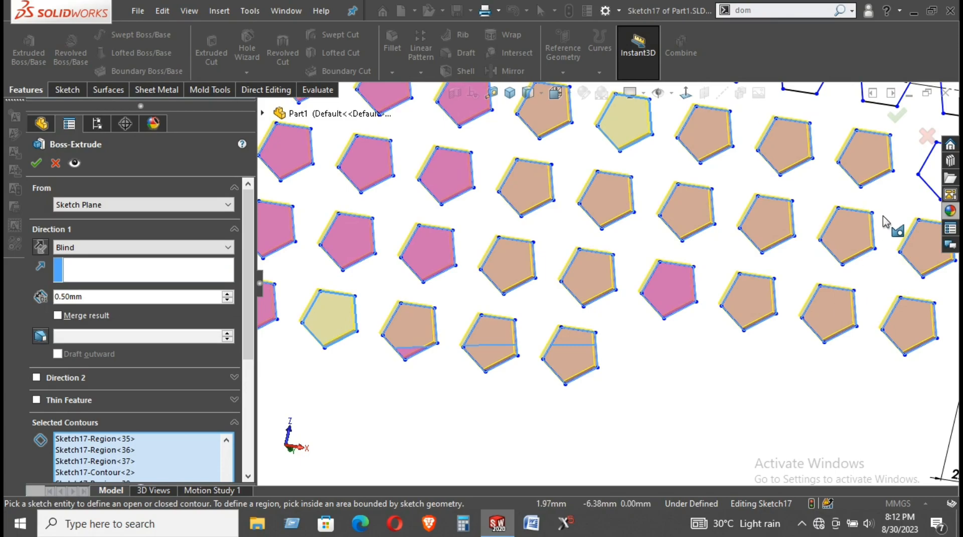
scroll(884, 216, "up", 5)
scroll(582, 193, "down", 5)
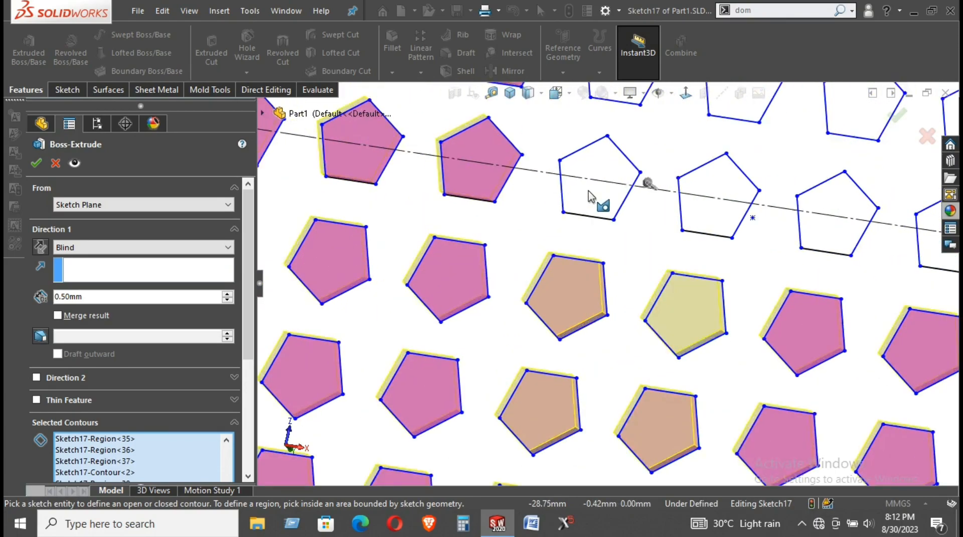
left_click(585, 189)
left_click(725, 214)
left_click(829, 227)
left_click(854, 119)
left_click(748, 118)
scroll(721, 250, "up", 4)
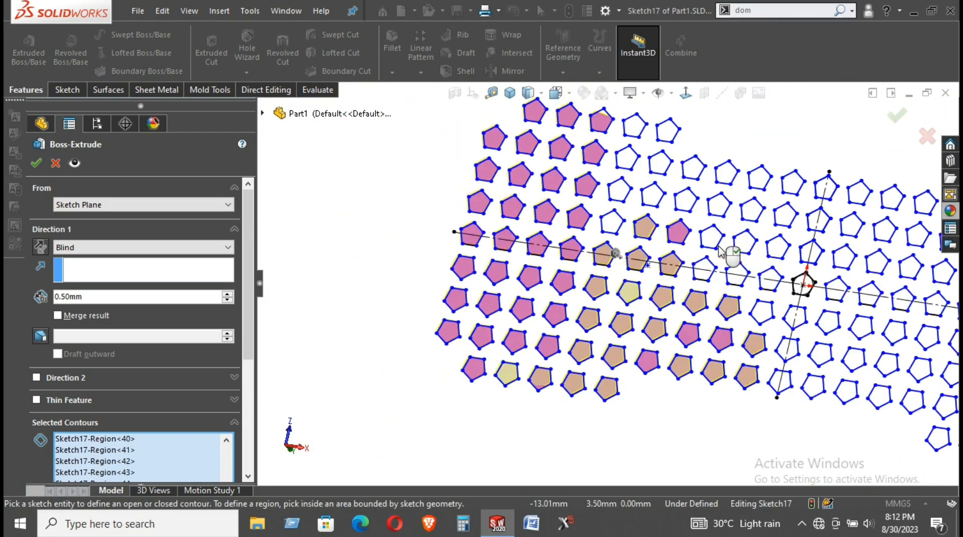
scroll(697, 186, "down", 3)
Add further outlined pentagons, including those near the centre line and the 11 dimension
left_click(528, 264)
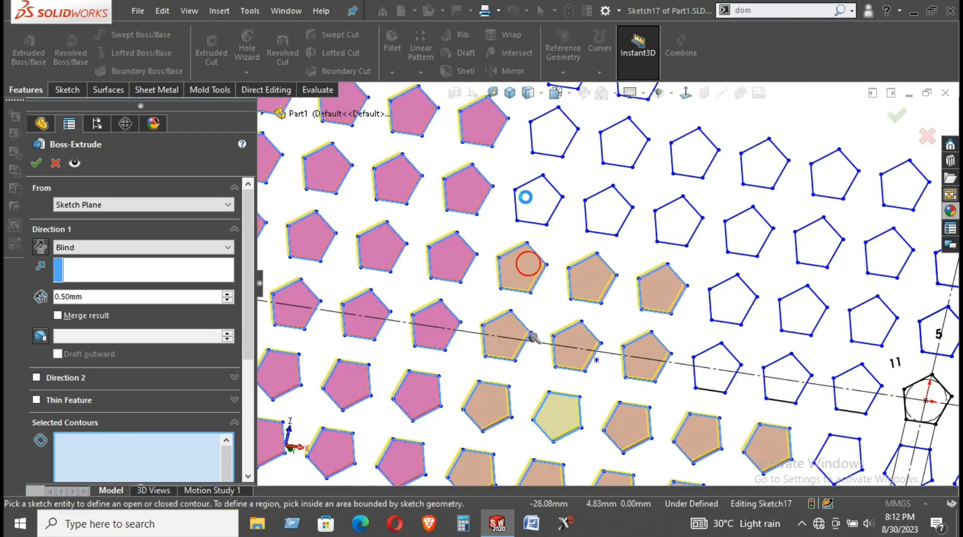
left_click(525, 197)
left_click(613, 216)
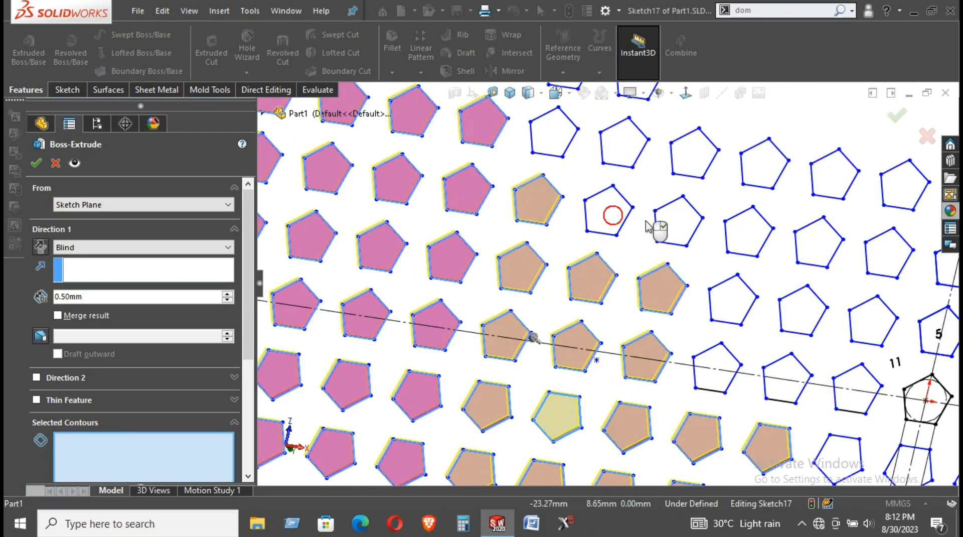
left_click(675, 225)
left_click(625, 155)
left_click(548, 141)
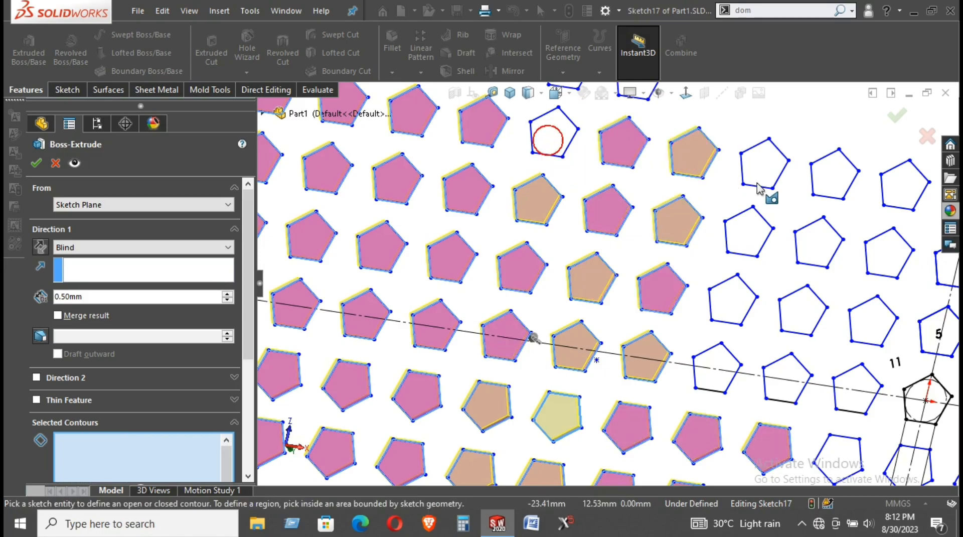
left_click(753, 168)
left_click(746, 239)
left_click(736, 295)
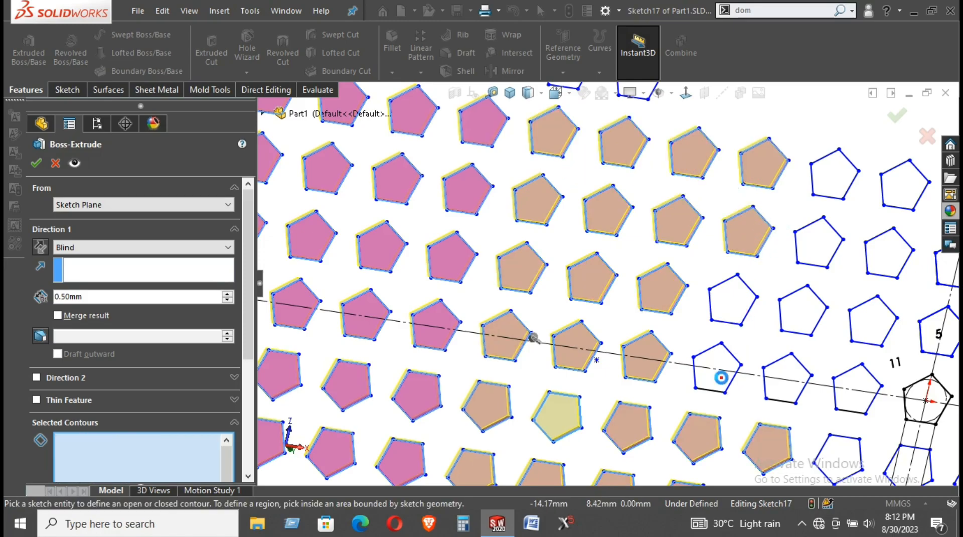
left_click(778, 380)
left_click(798, 312)
left_click(821, 253)
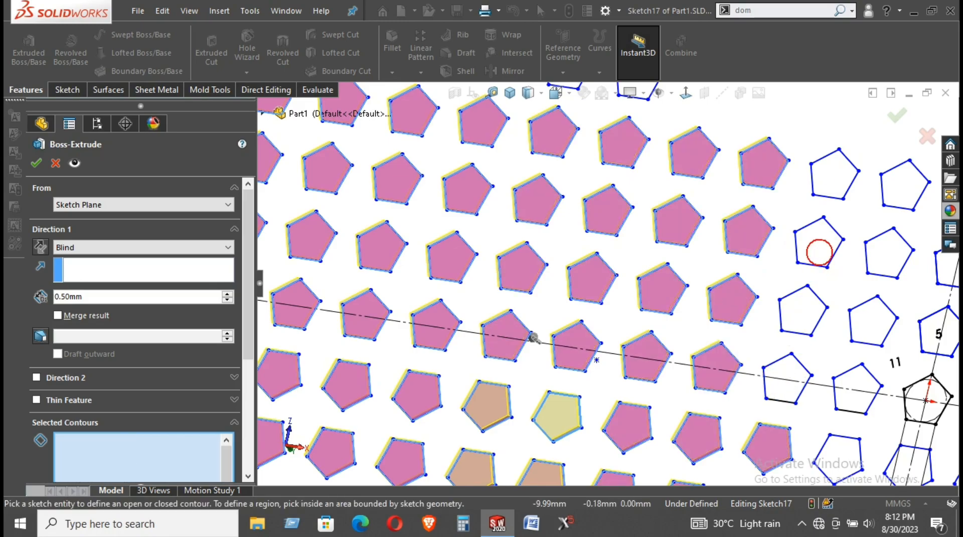
left_click(835, 179)
left_click(892, 190)
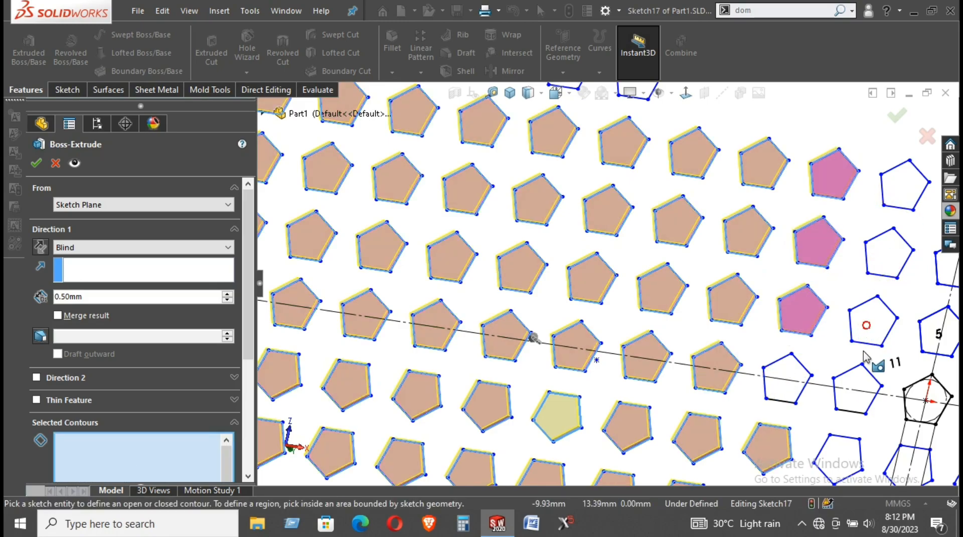
left_click(787, 390)
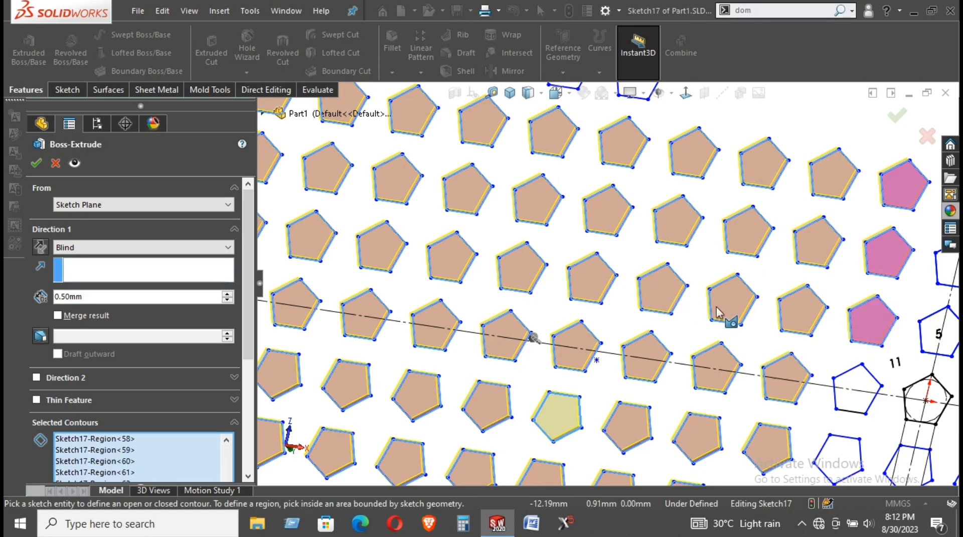
scroll(718, 312, "up", 5)
scroll(798, 359, "down", 5)
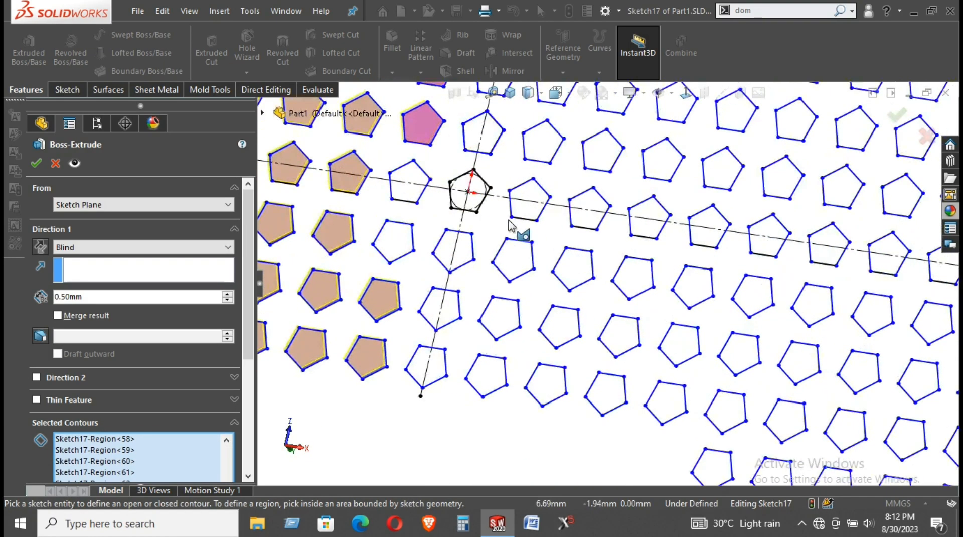
Add the four pentagons in the 2.00 slot and those beside it
left_click(443, 359)
left_click(459, 307)
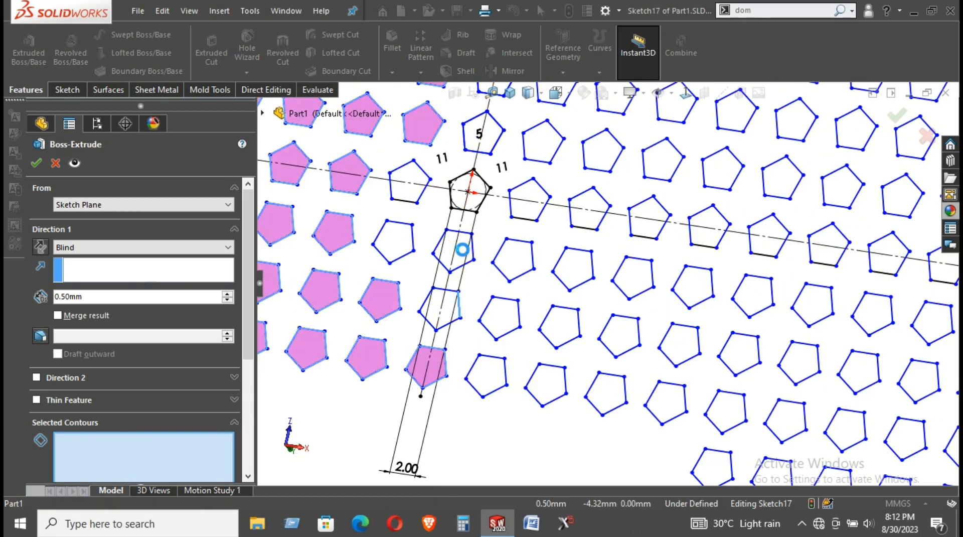
left_click(462, 250)
left_click(468, 206)
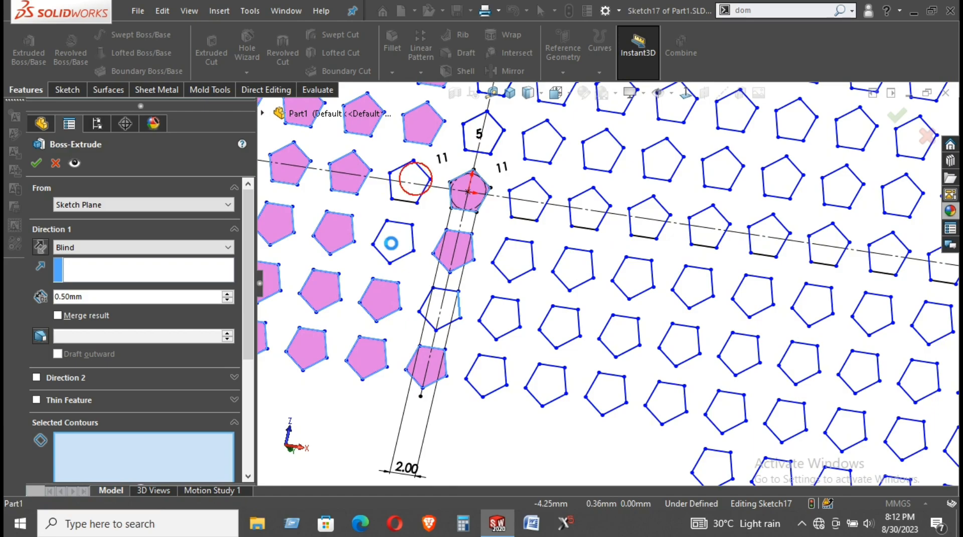
left_click(391, 243)
left_click(446, 307)
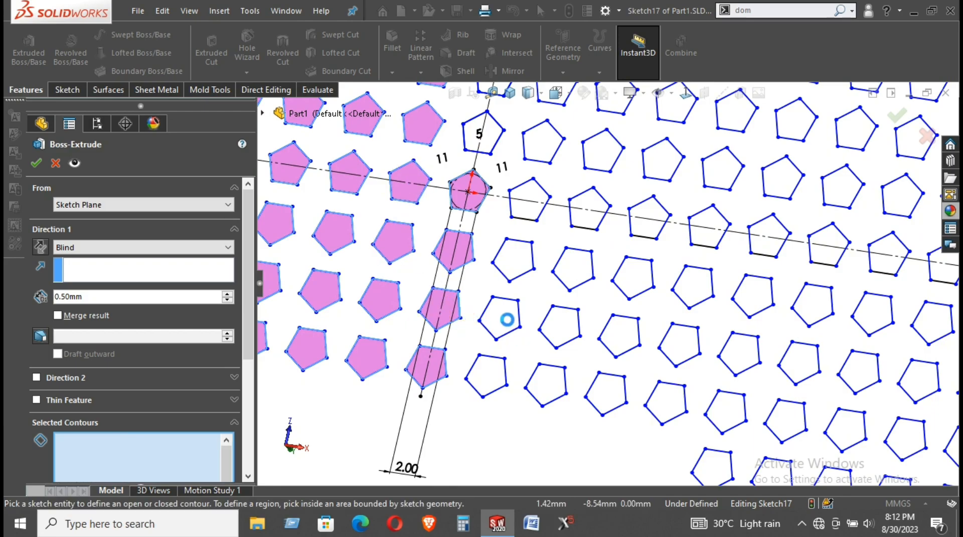
left_click(507, 314)
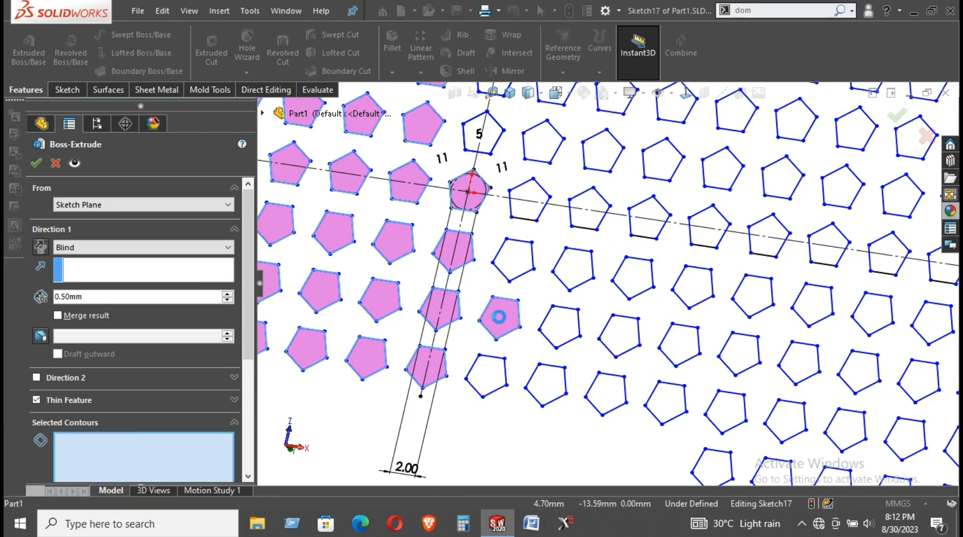
Orbit to check the preview and remove Sketch17-Contour<3> from Selected Contours
middle_click_drag(511, 209, 481, 126)
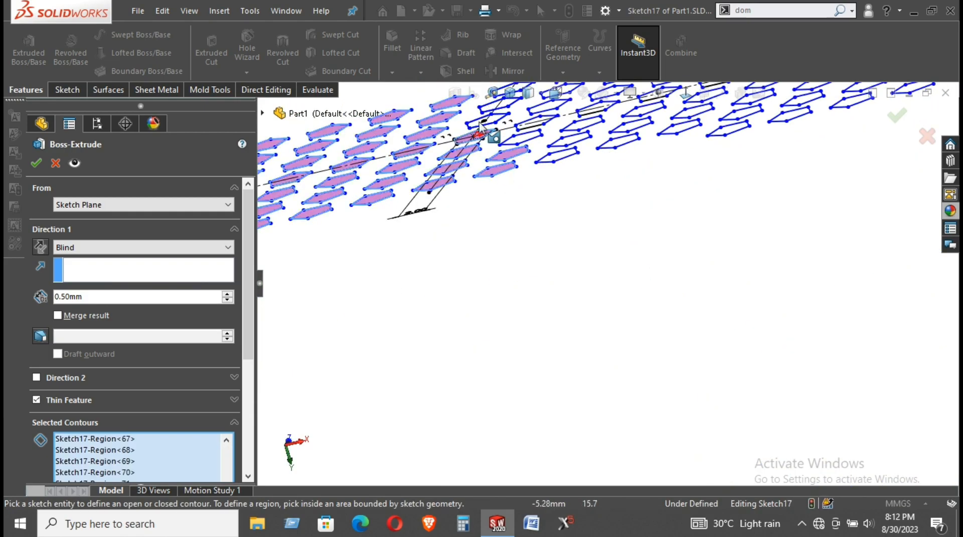
scroll(480, 125, "up", 2)
scroll(494, 184, "down", 3)
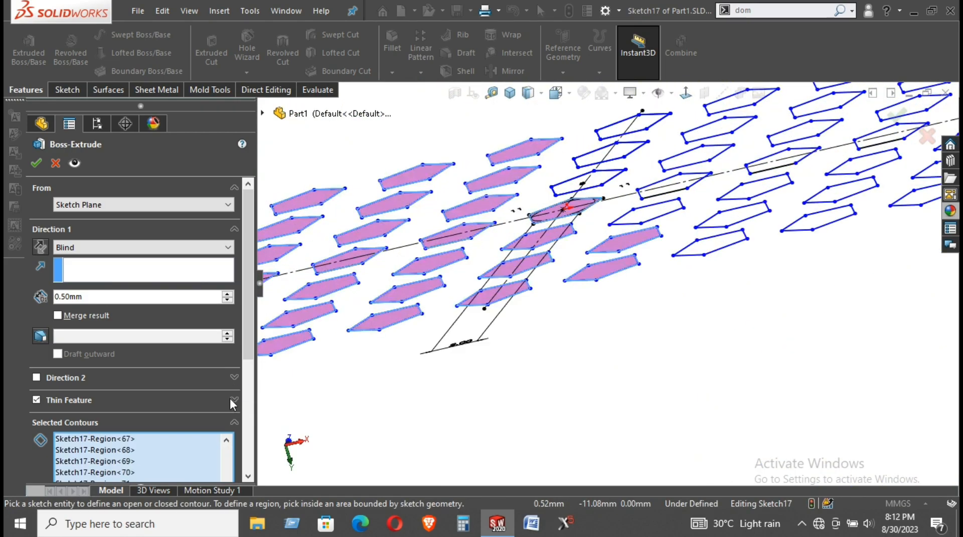
scroll(230, 390, "down", 5)
scroll(233, 388, "down", 1)
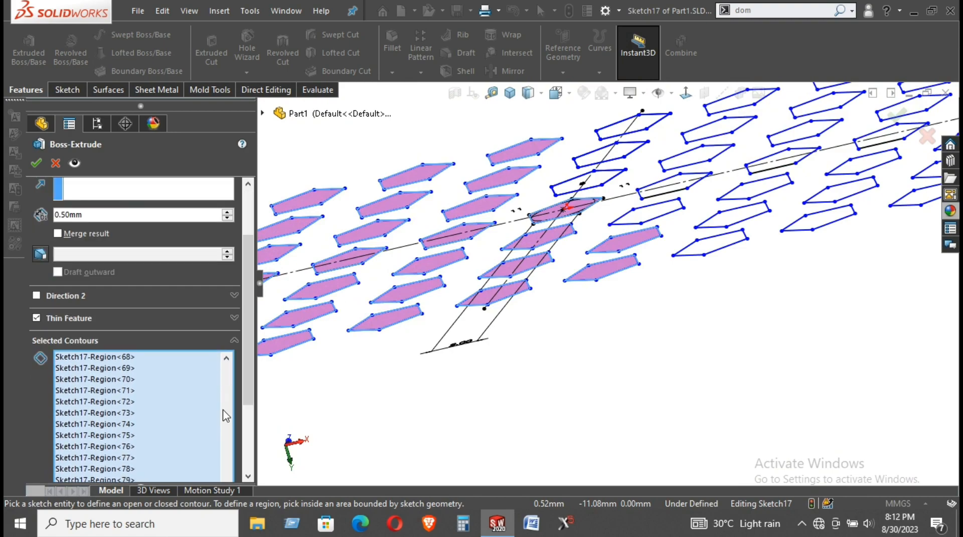
left_click_drag(257, 373, 245, 455)
left_click(101, 376)
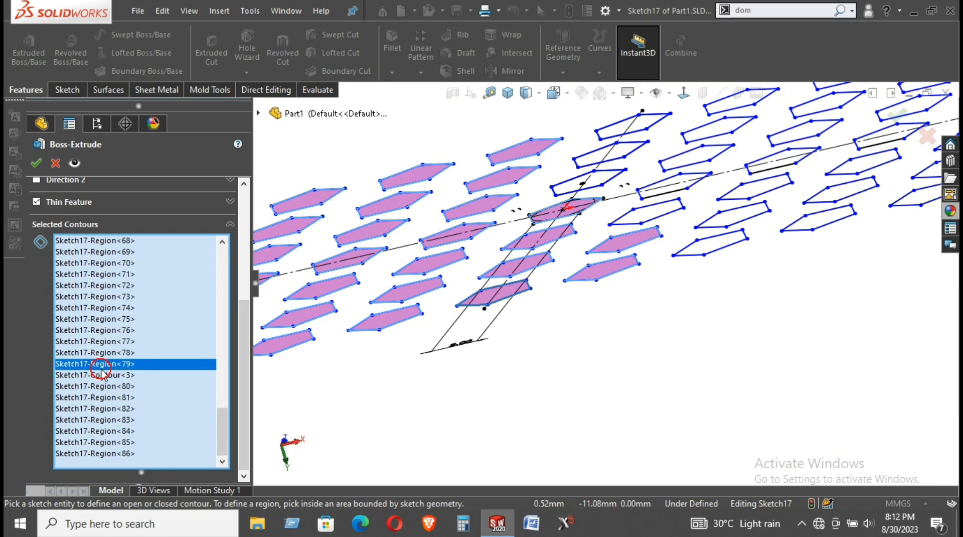
right_click(103, 383)
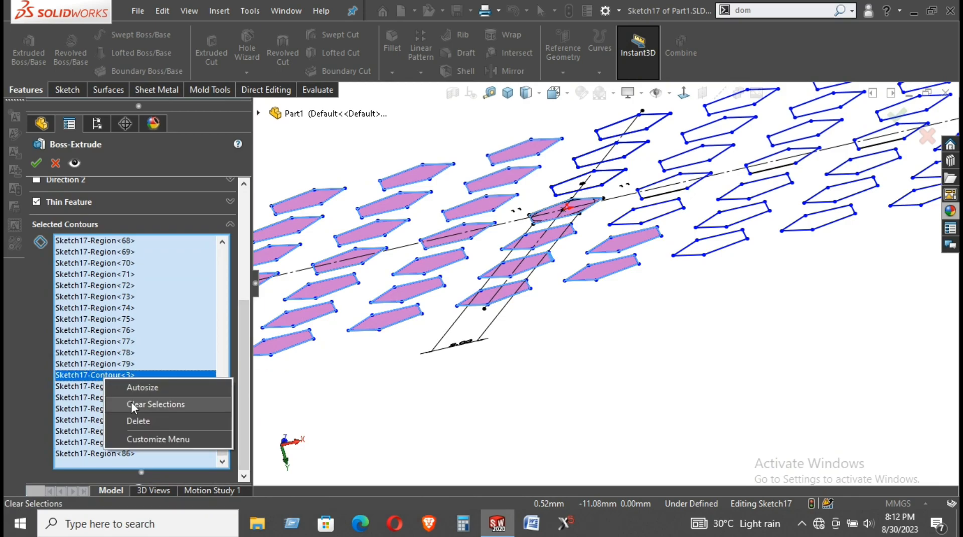
left_click(136, 419)
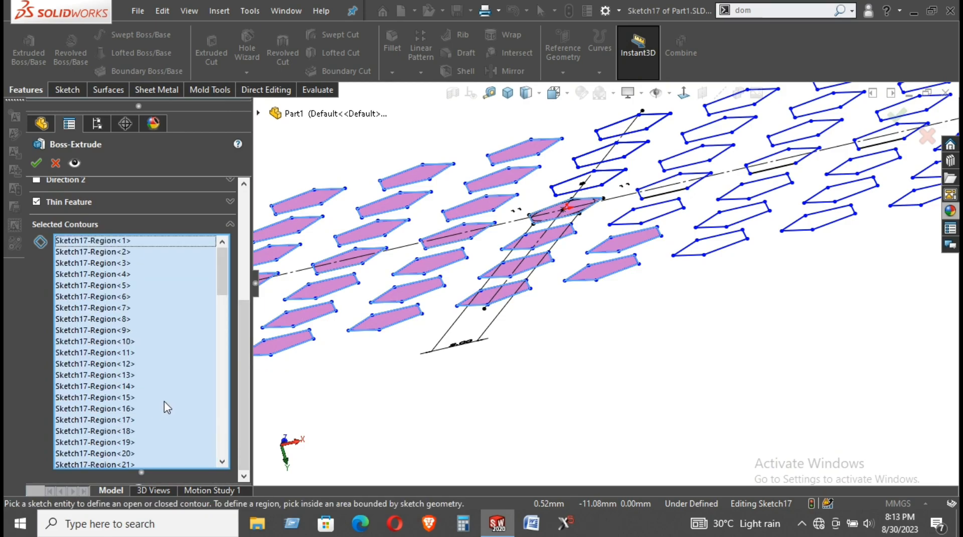
Remove the stray Sketch17-Contour<2> from Selected Contours
mouse_move(634, 348)
middle_mouse_down()
mouse_move(661, 391)
mouse_move(661, 355)
middle_mouse_up()
left_click_drag(223, 280, 219, 312)
left_click_drag(229, 383, 231, 348)
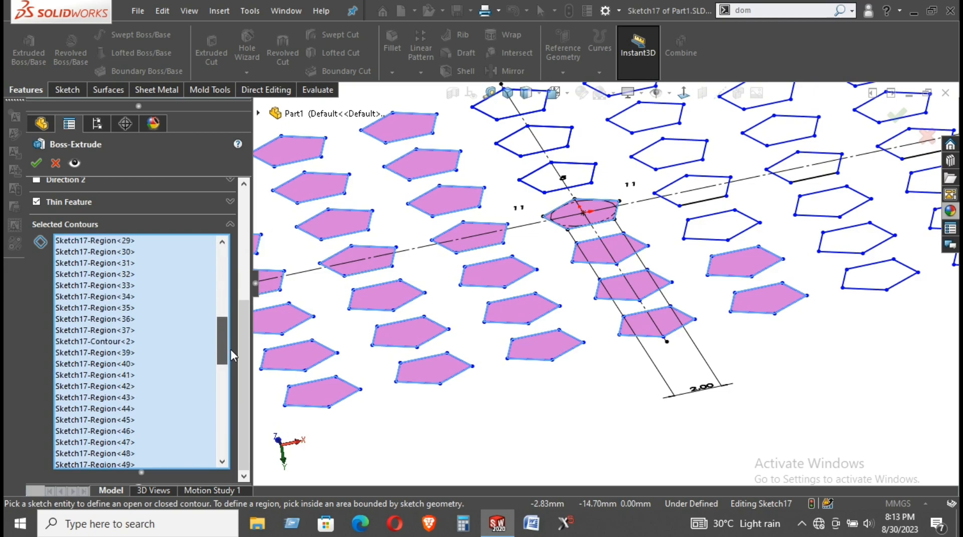
left_click(122, 331)
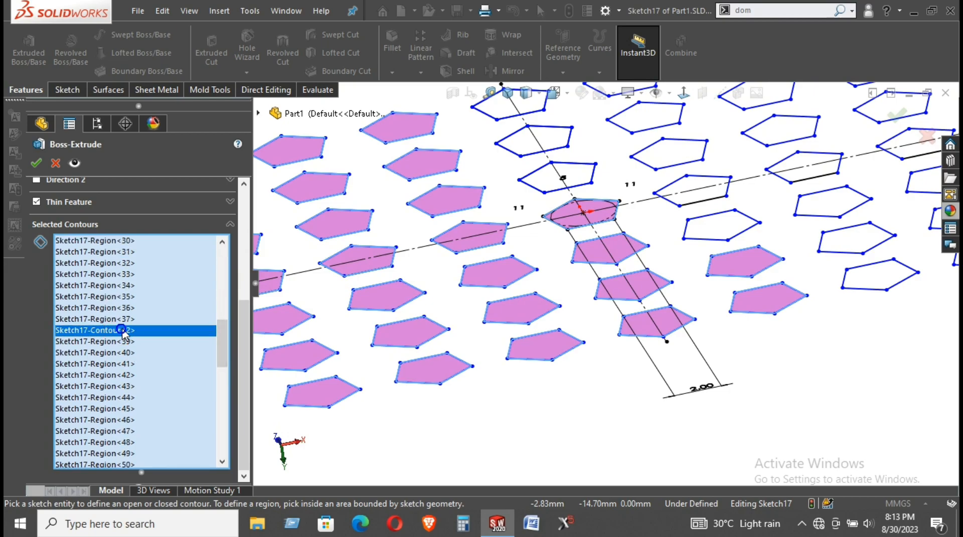
right_click(121, 331)
left_click(174, 372)
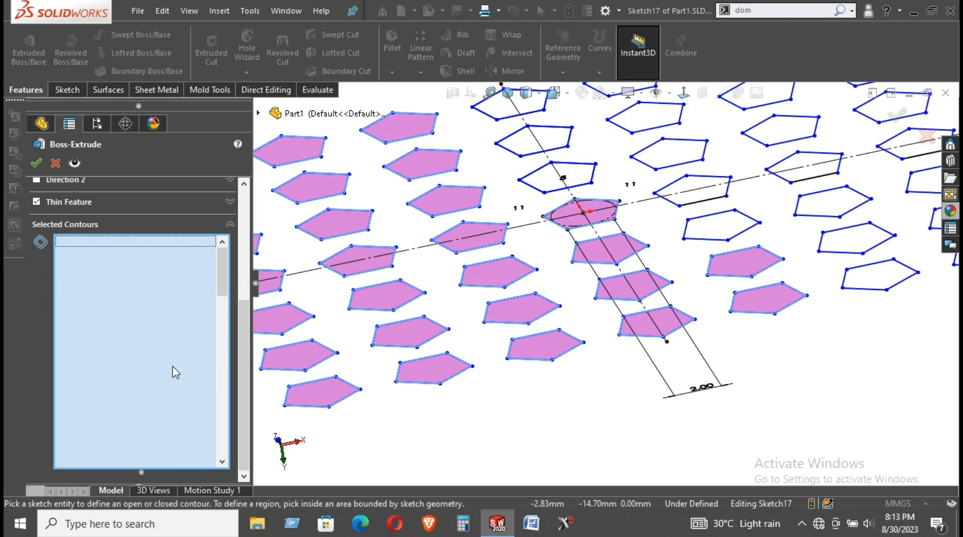
Remove Sketch17-Contour<1>, leaving only Region entries, and orbit back to the pentagon pattern
left_click_drag(223, 290, 223, 367)
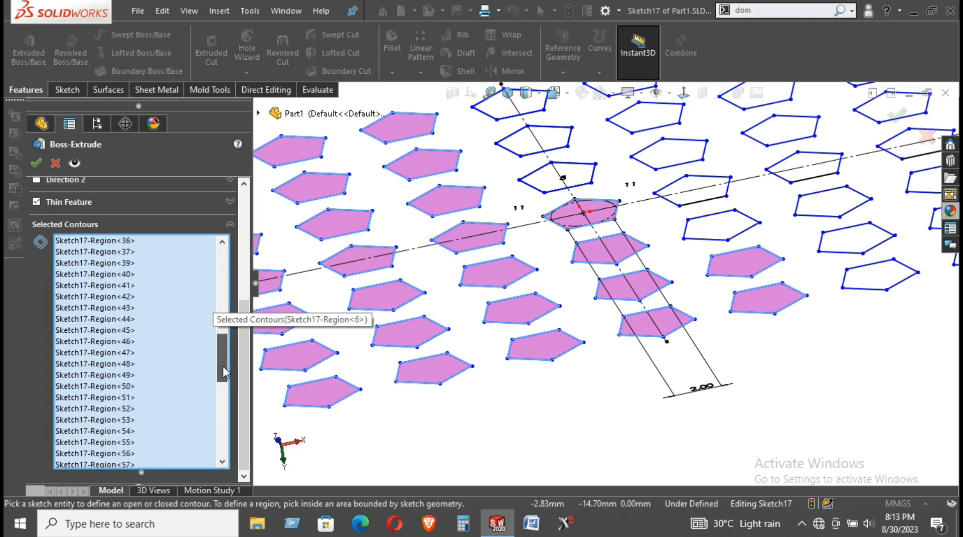
left_click_drag(216, 435, 222, 430)
left_click_drag(221, 344, 229, 291)
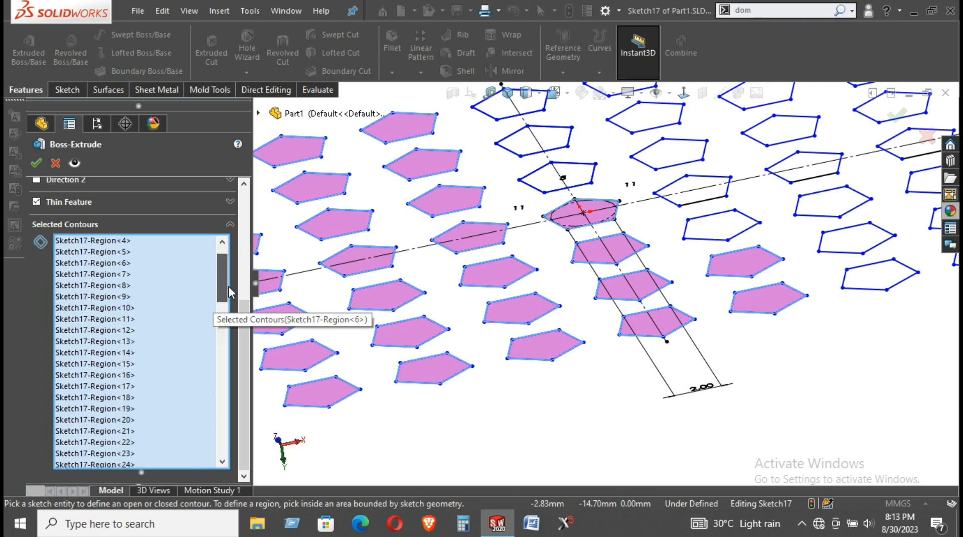
left_click(111, 421)
right_click(111, 422)
left_click(148, 460)
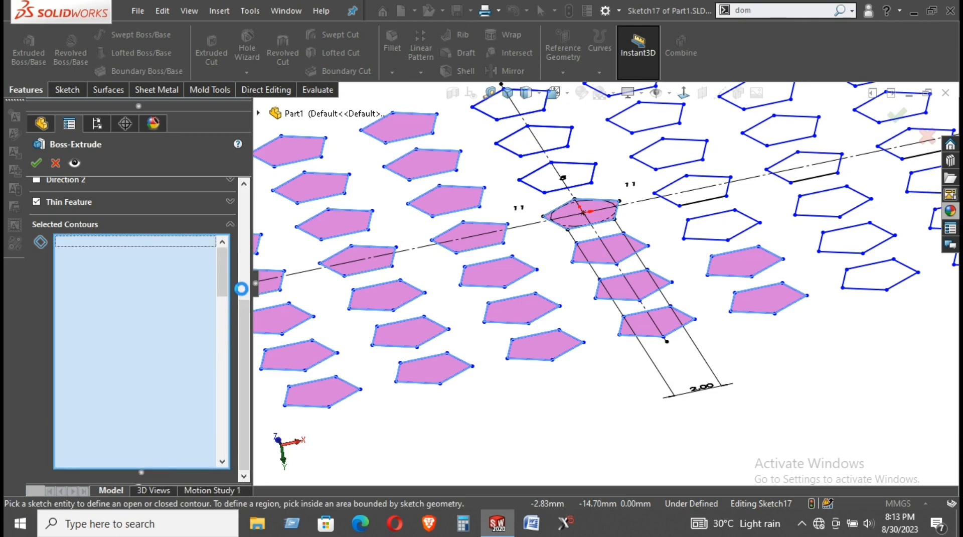
left_click_drag(221, 280, 227, 336)
left_click_drag(224, 462, 224, 411)
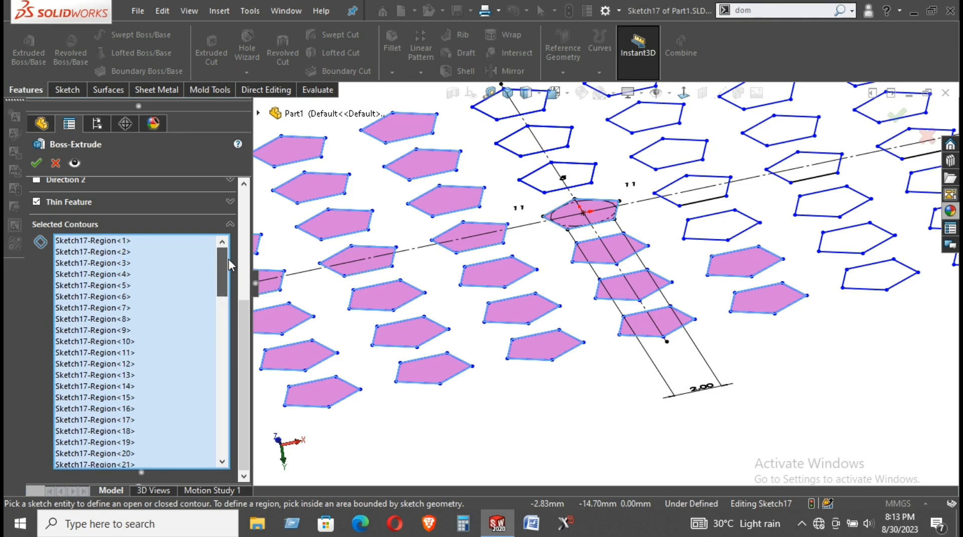
scroll(547, 346, "up", 6)
mouse_move(586, 366)
middle_mouse_down()
mouse_move(512, 354)
mouse_move(552, 350)
middle_mouse_up()
Add the triangle sliver, the pentagon's upper regions and the right pentagon's upper and lower parts to the contours
scroll(331, 216, "down", 5)
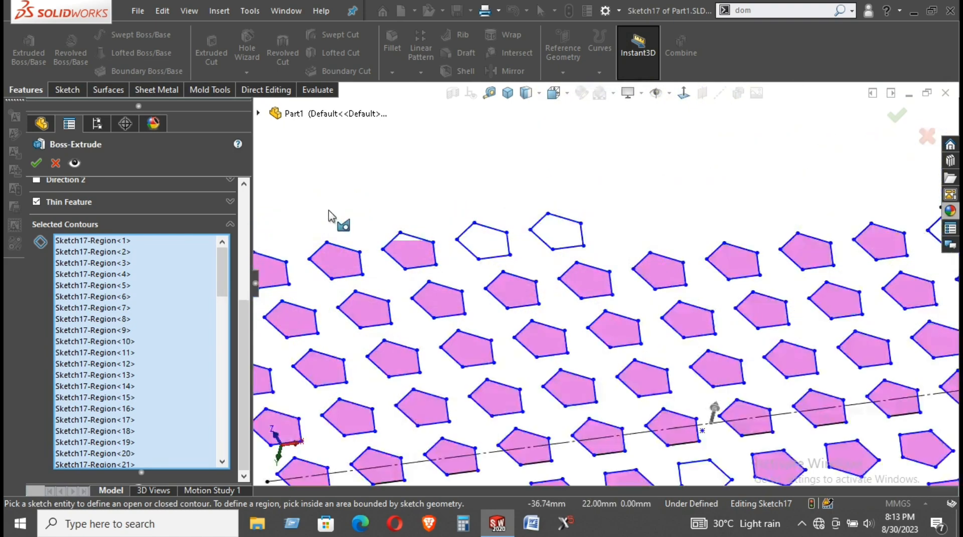
scroll(458, 245, "down", 6)
left_click(408, 250)
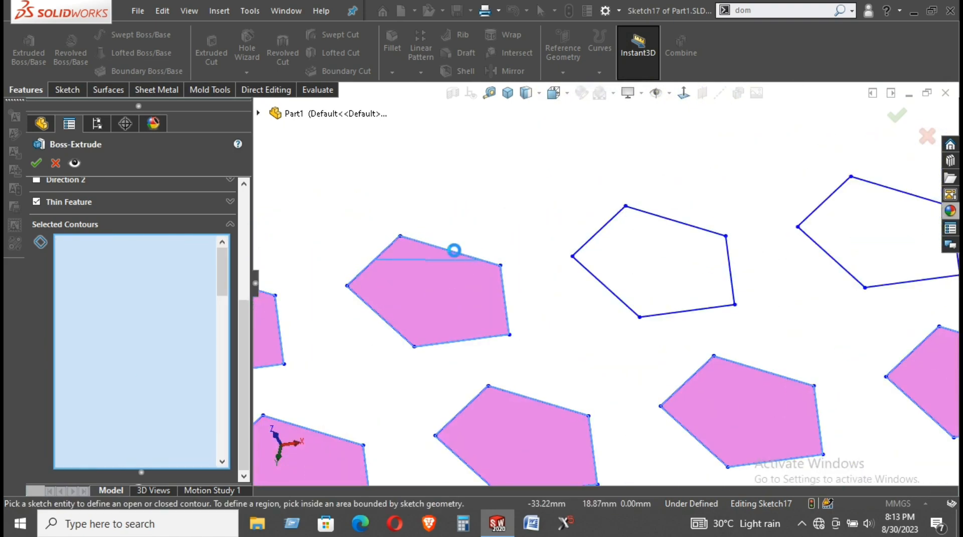
left_click(645, 262)
left_click(675, 286)
left_click(879, 229)
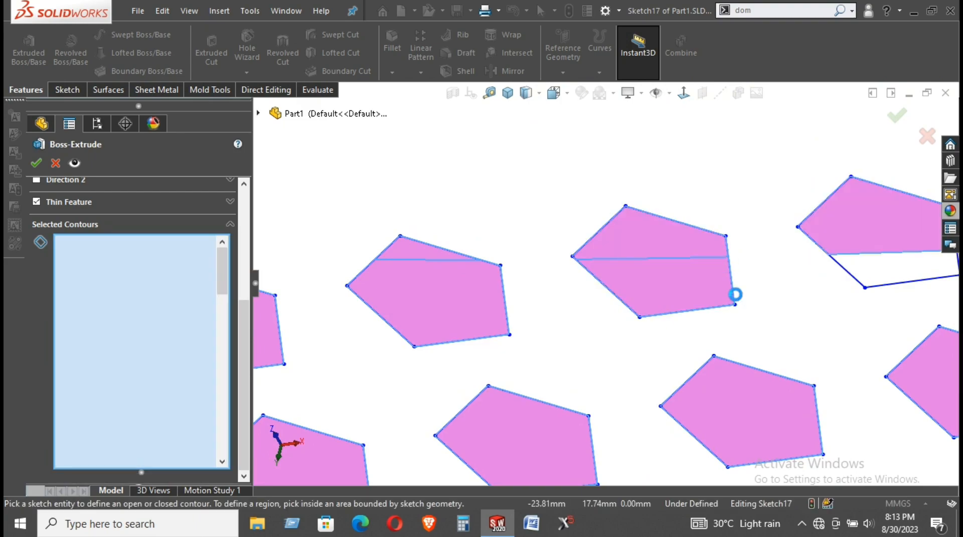
scroll(882, 277, "up", 1)
left_click(878, 277)
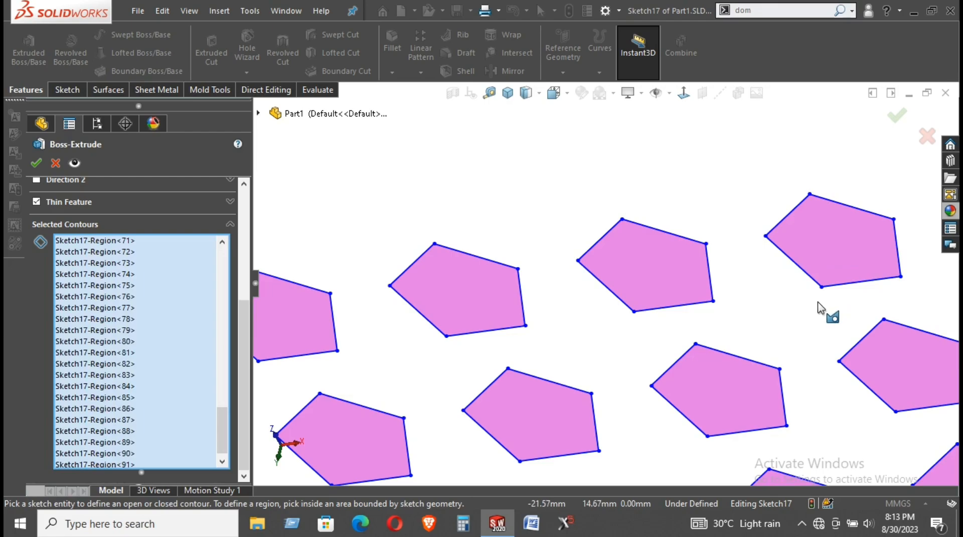
scroll(818, 307, "up", 3)
scroll(809, 399, "down", 5)
middle_click_drag(790, 310, 752, 341)
scroll(772, 345, "up", 4)
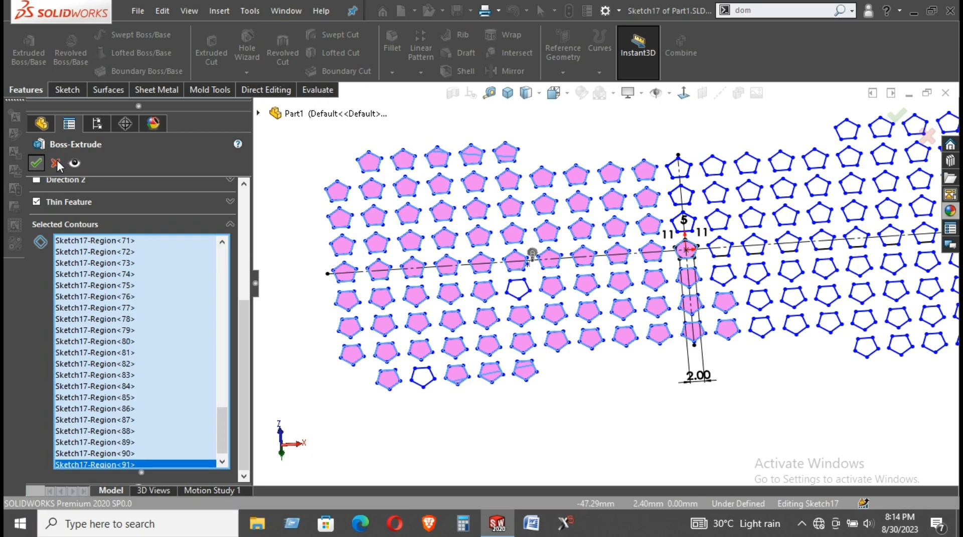
Turn off Thin Feature so the tiles extrude as solid bodies
left_click(35, 203)
left_click_drag(244, 329, 243, 215)
left_click(121, 271)
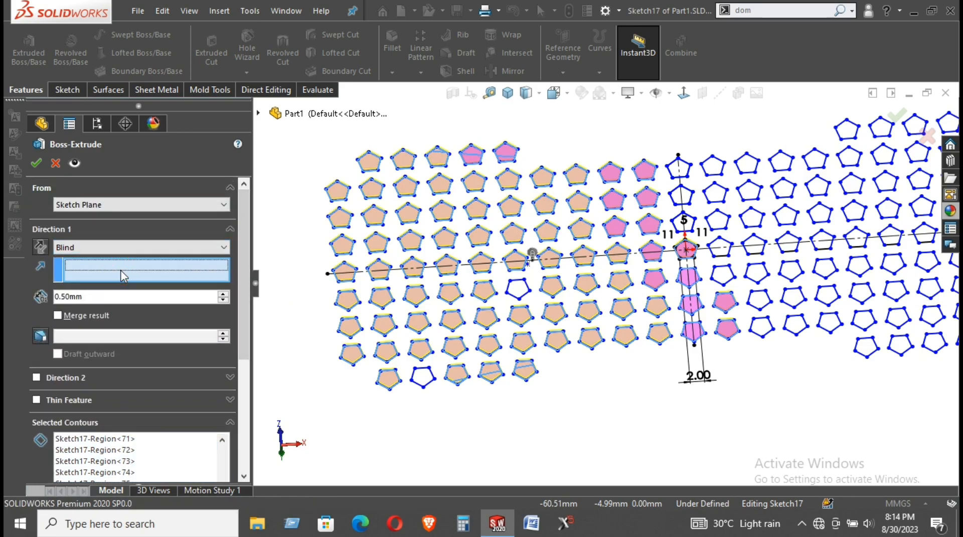
scroll(431, 371, "down", 4)
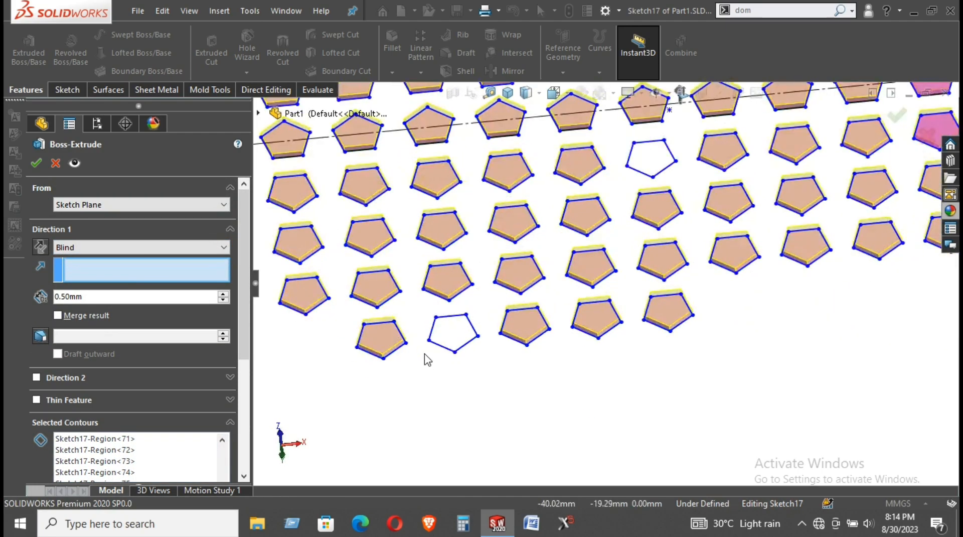
Add the first empty pentagons near the centre to Selected Contours
left_click(457, 338)
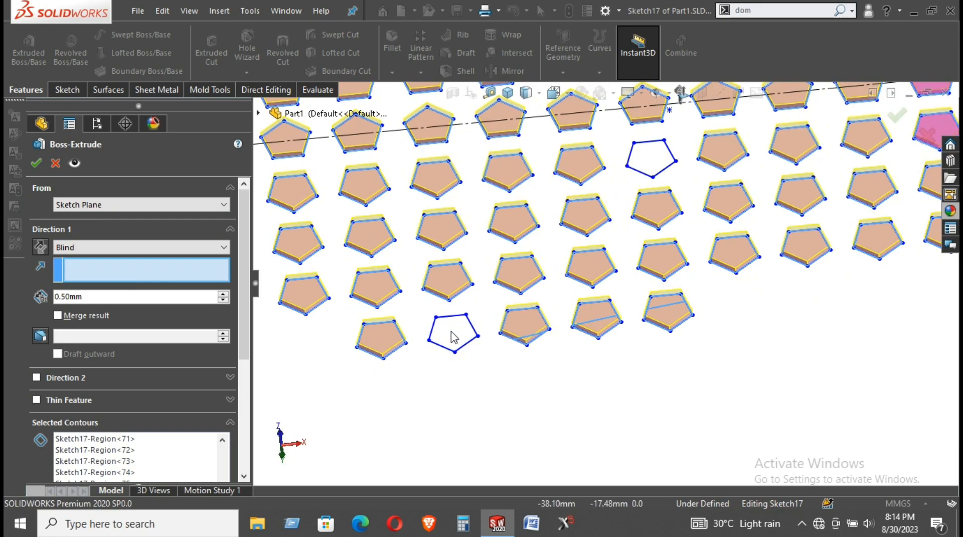
left_click(193, 448)
left_click(444, 327)
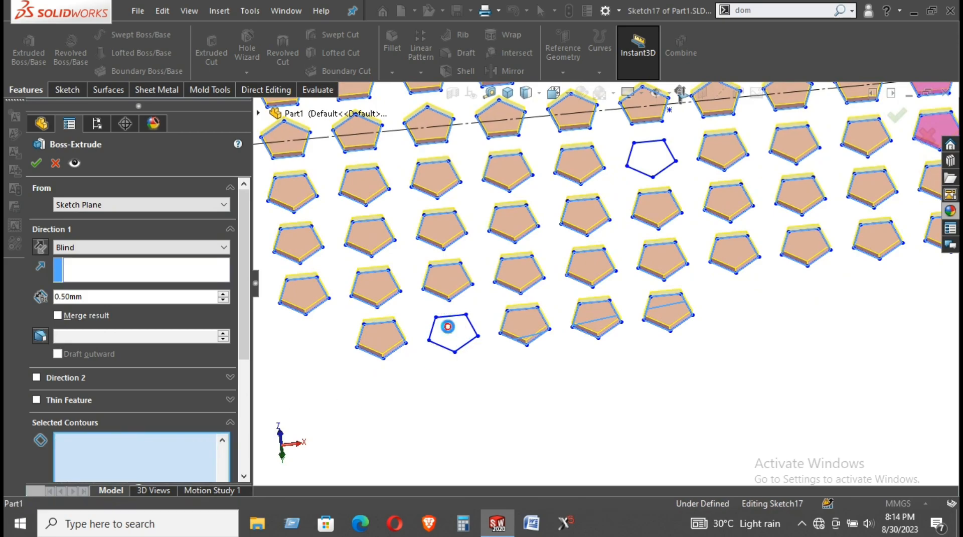
scroll(654, 286, "up", 3)
scroll(630, 224, "down", 3)
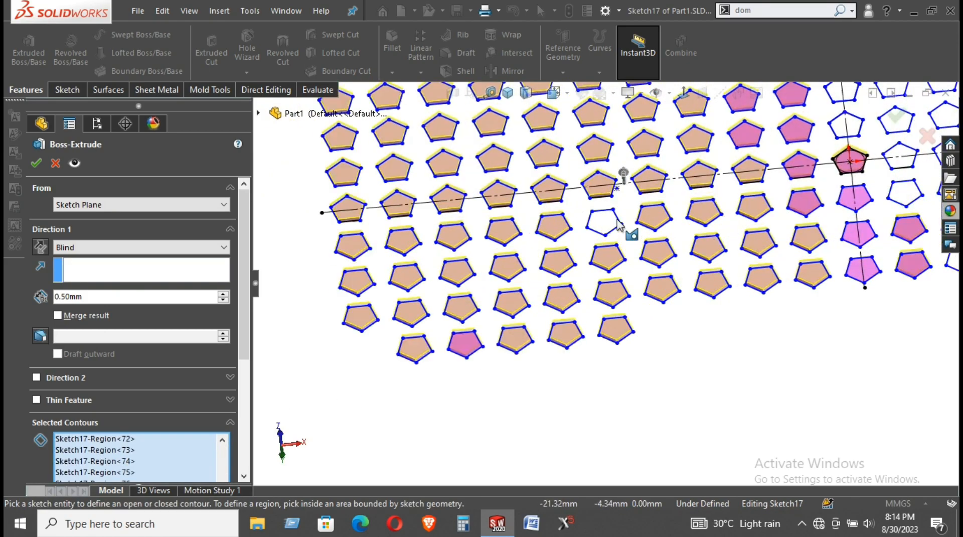
left_click(585, 235)
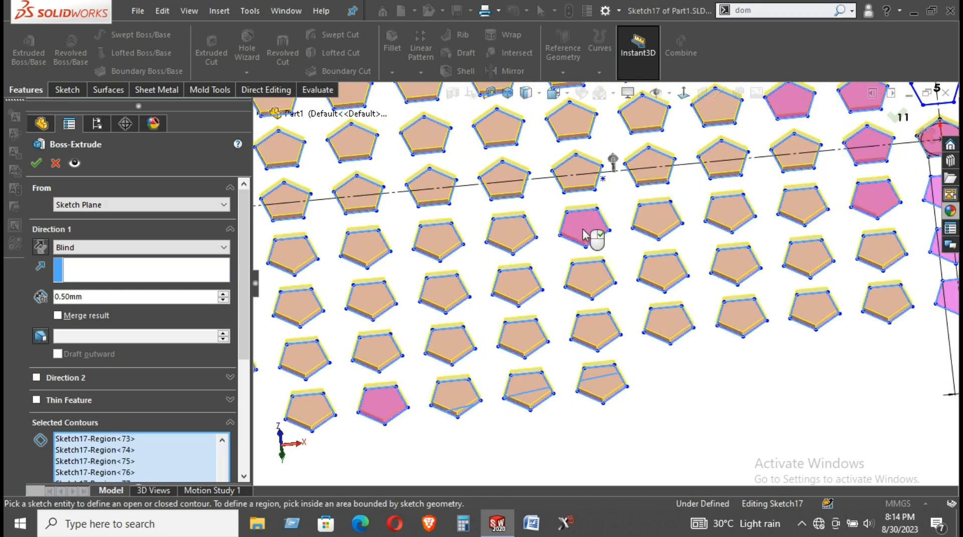
scroll(652, 251, "up", 2)
scroll(660, 250, "up", 2)
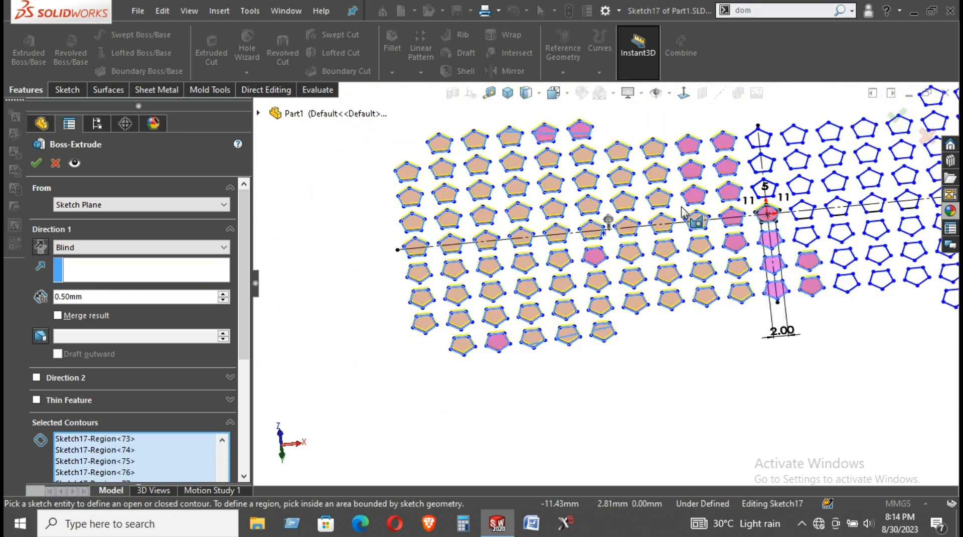
scroll(731, 177, "down", 3)
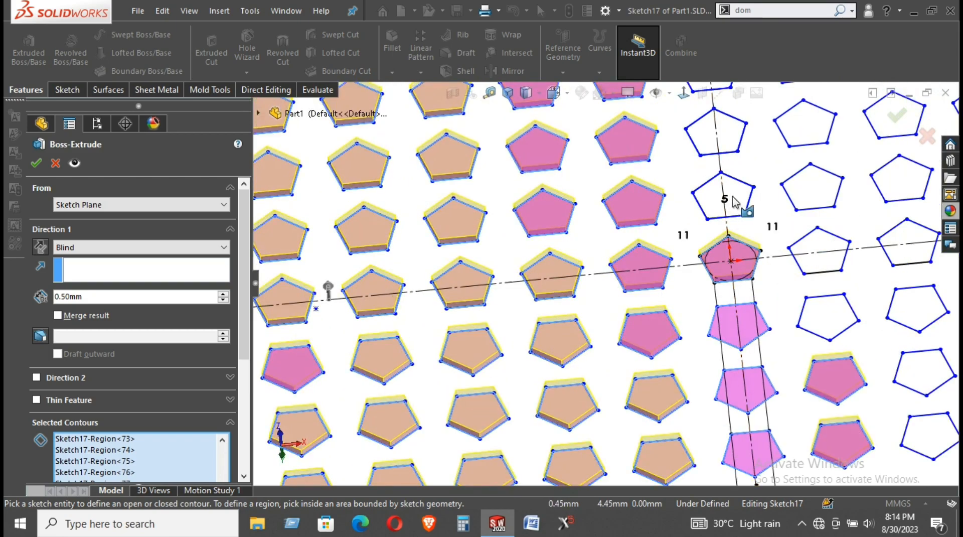
Add the empty pentagons on the right side, including the two top-right ones
left_click(735, 200)
left_click(730, 145)
scroll(730, 145, "up", 3)
scroll(692, 168, "down", 2)
scroll(652, 150, "up", 2)
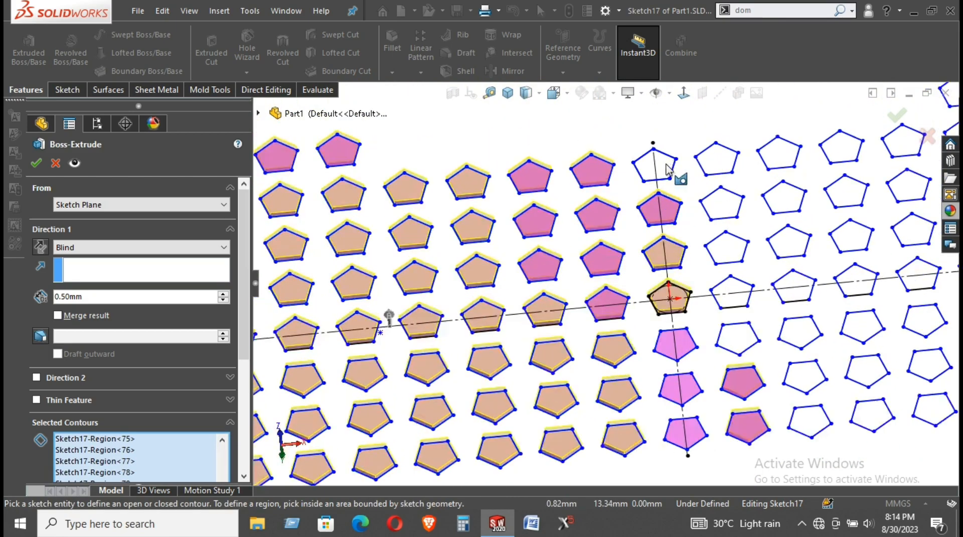
scroll(663, 165, "down", 2)
left_click(663, 165)
left_click(715, 158)
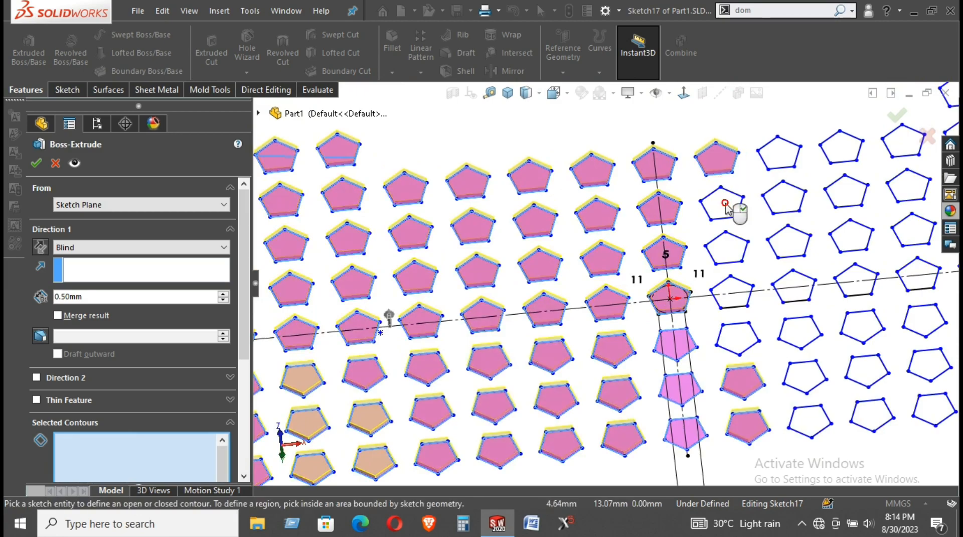
left_click(727, 251)
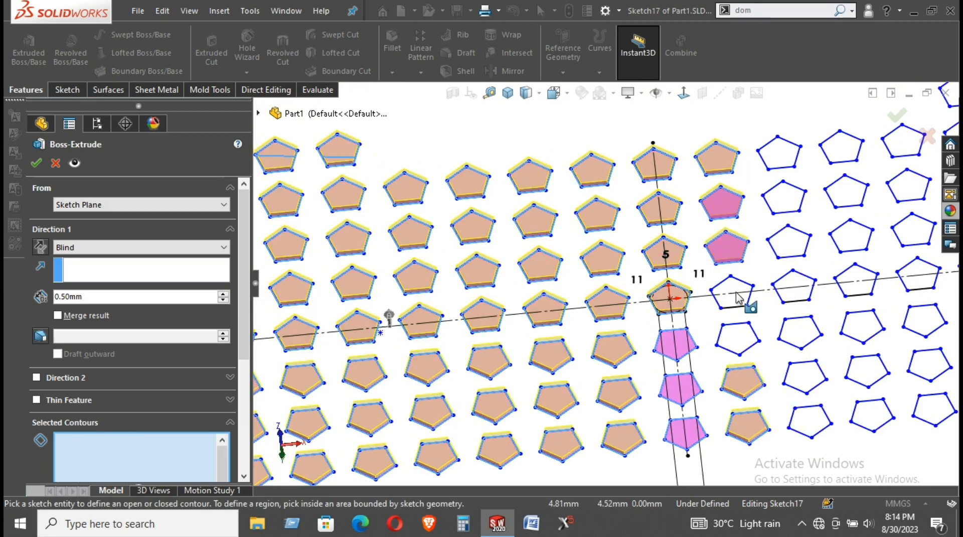
left_click(735, 334)
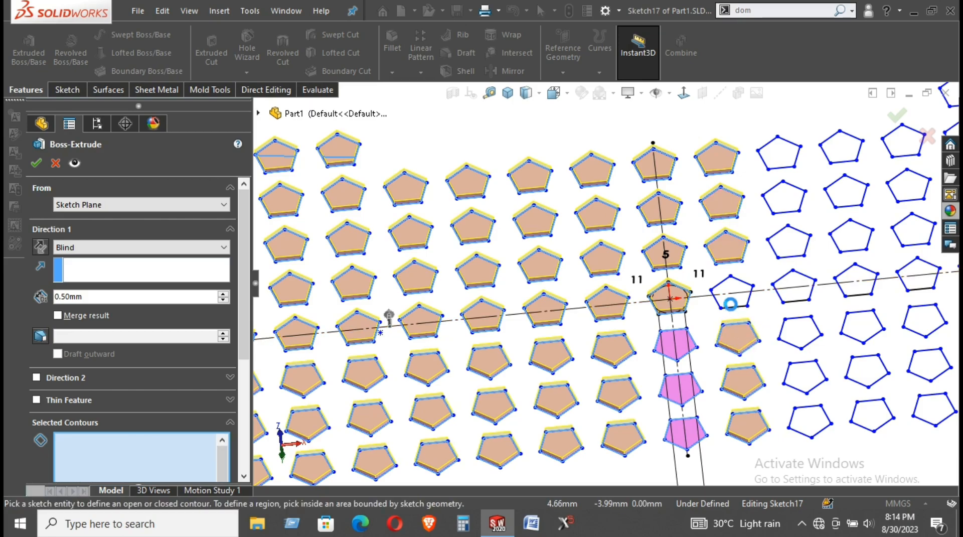
left_click(738, 300)
scroll(239, 393, "down", 7)
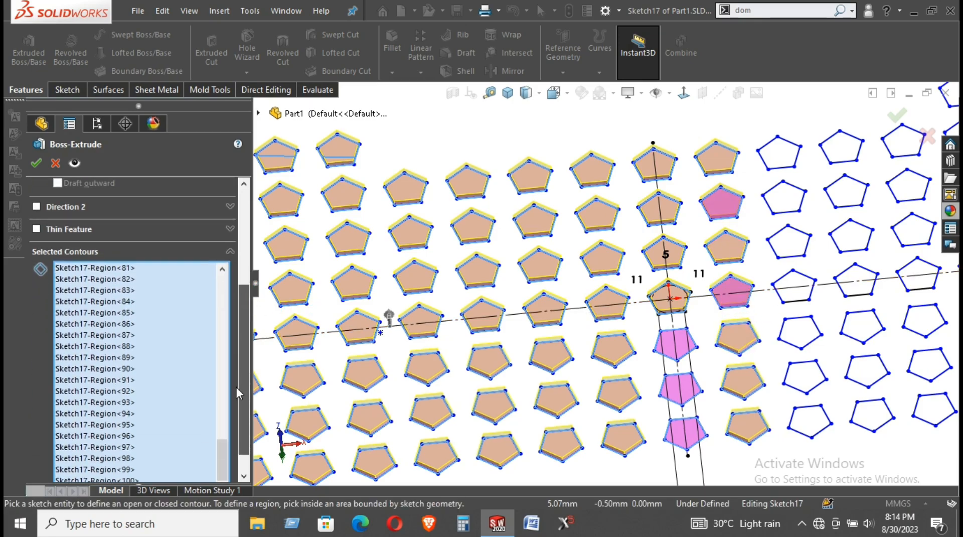
left_click_drag(237, 388, 232, 435)
scroll(133, 389, "down", 1)
scroll(135, 384, "up", 2)
scroll(134, 386, "down", 2)
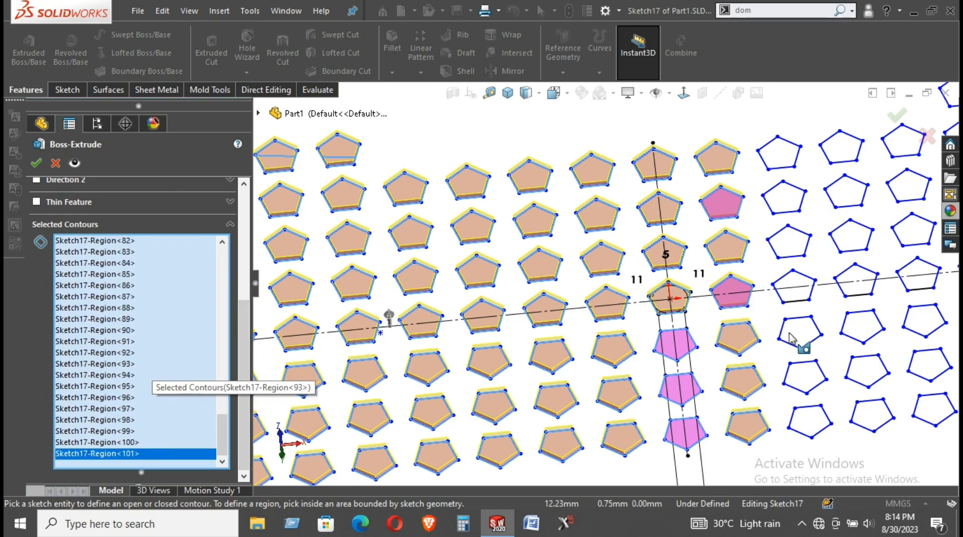
scroll(752, 412, "up", 3)
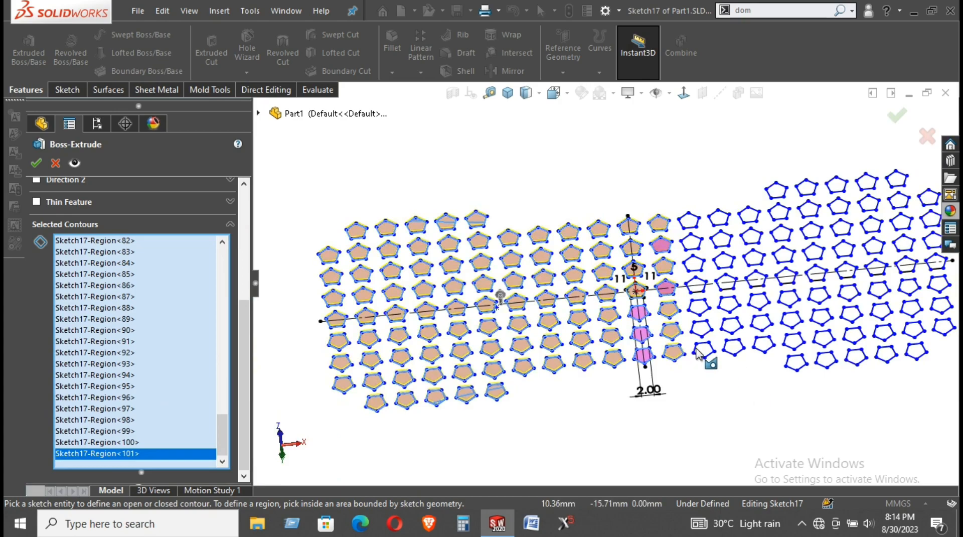
scroll(702, 348, "down", 5)
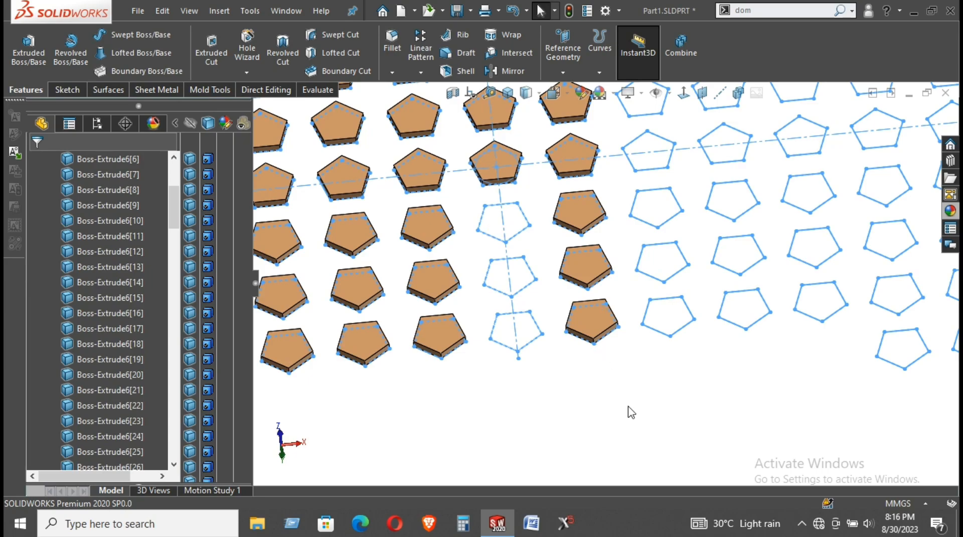
Expand Boss-Extrude6 in the FeatureManager tree and choose Edit Feature on it
left_click(556, 388)
scroll(556, 389, "up", 8)
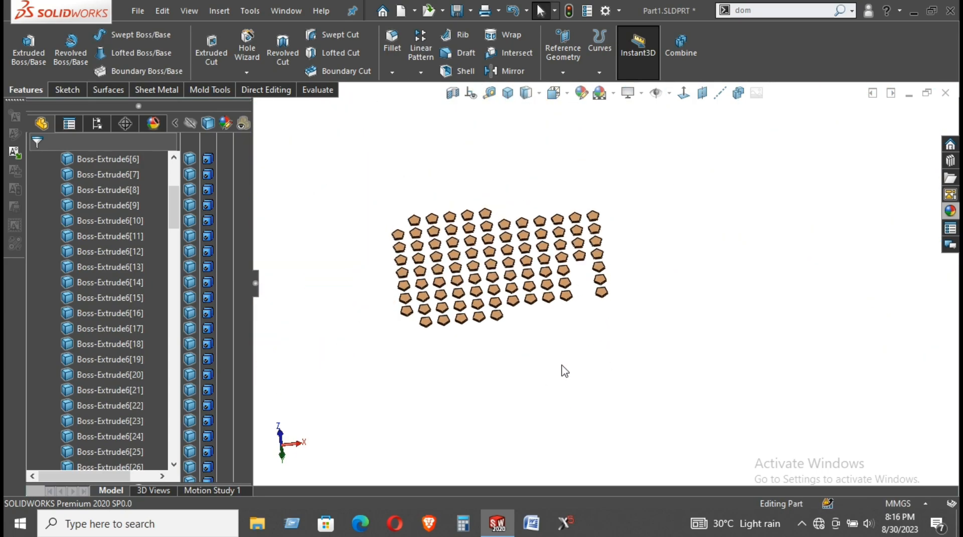
scroll(502, 332, "down", 2)
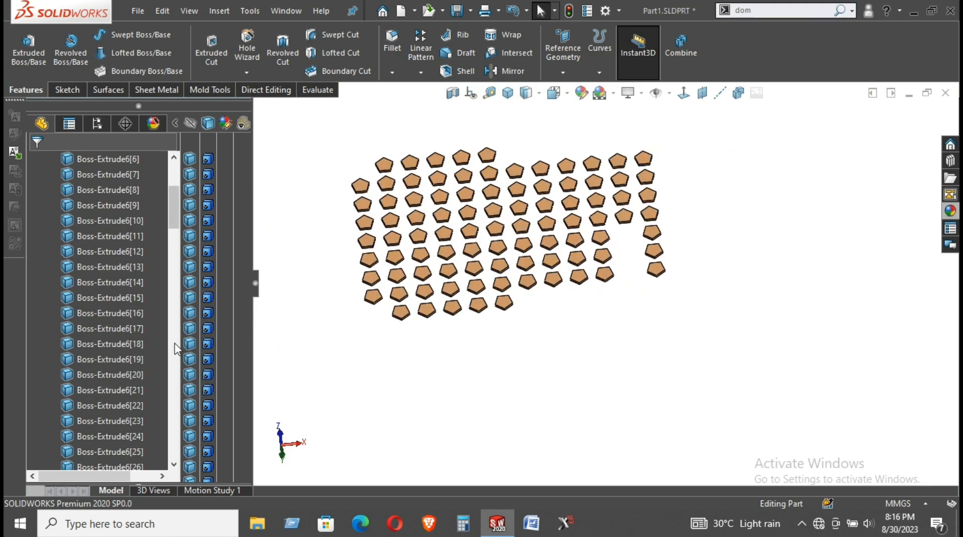
left_click_drag(167, 213, 201, 446)
left_click(33, 451)
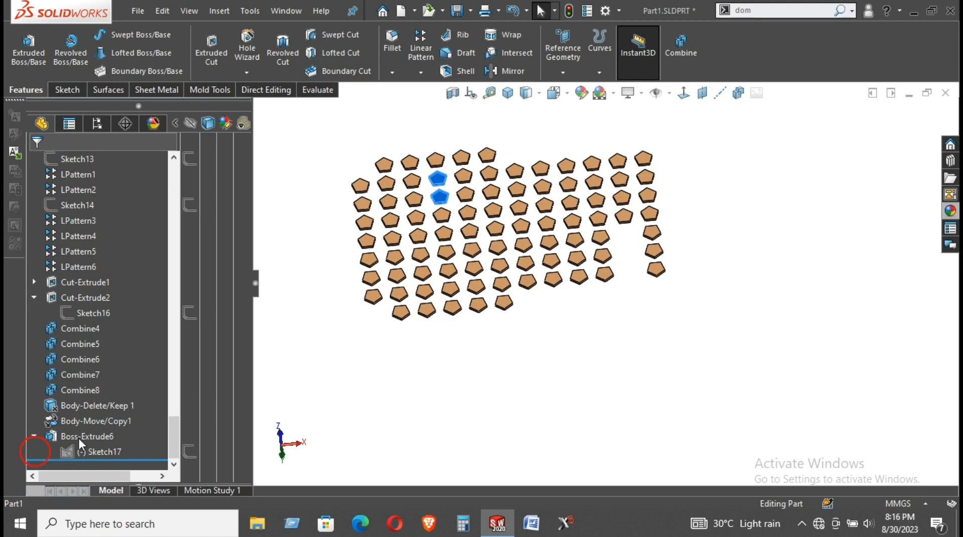
left_click(85, 436)
left_click(92, 396)
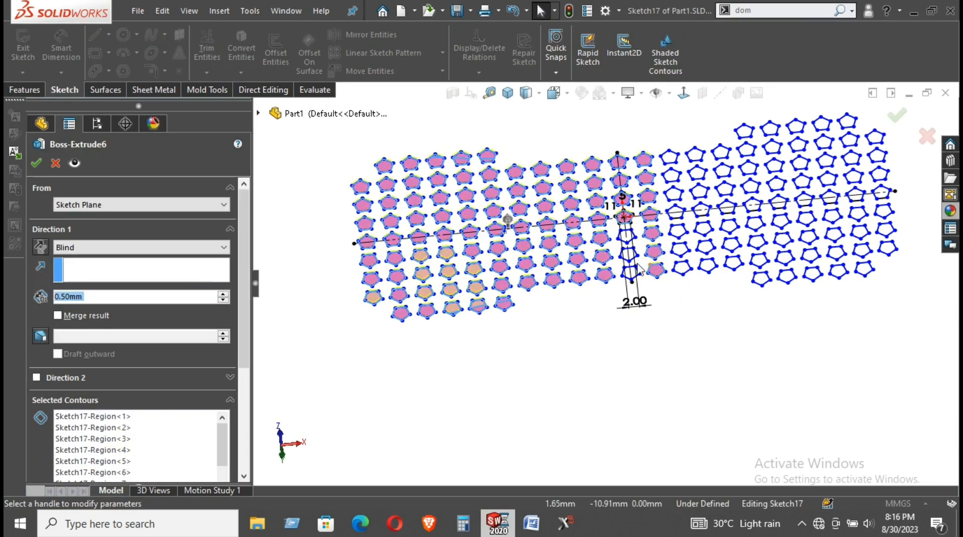
Pick up the missed pentagons in the centre column and the scattered ones on the right
scroll(612, 297, "down", 5)
left_click(614, 299)
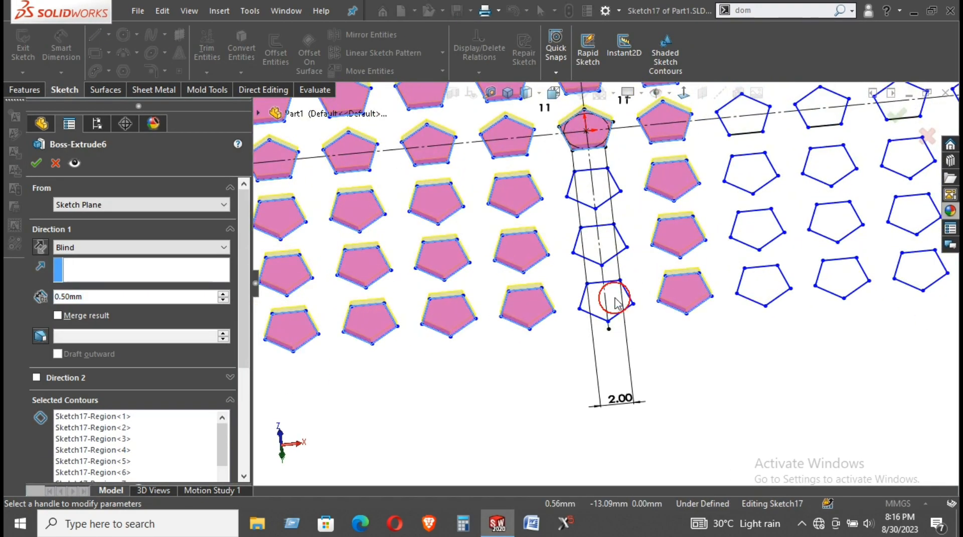
left_click(165, 438)
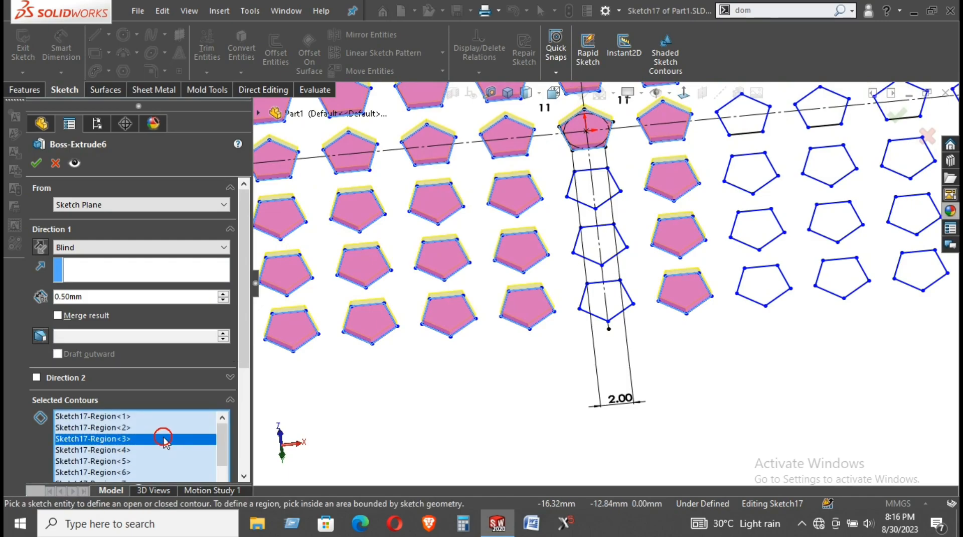
left_click(619, 293)
left_click(608, 241)
left_click(604, 182)
left_click(763, 277)
left_click(838, 219)
left_click(841, 273)
left_click(827, 167)
left_click(758, 171)
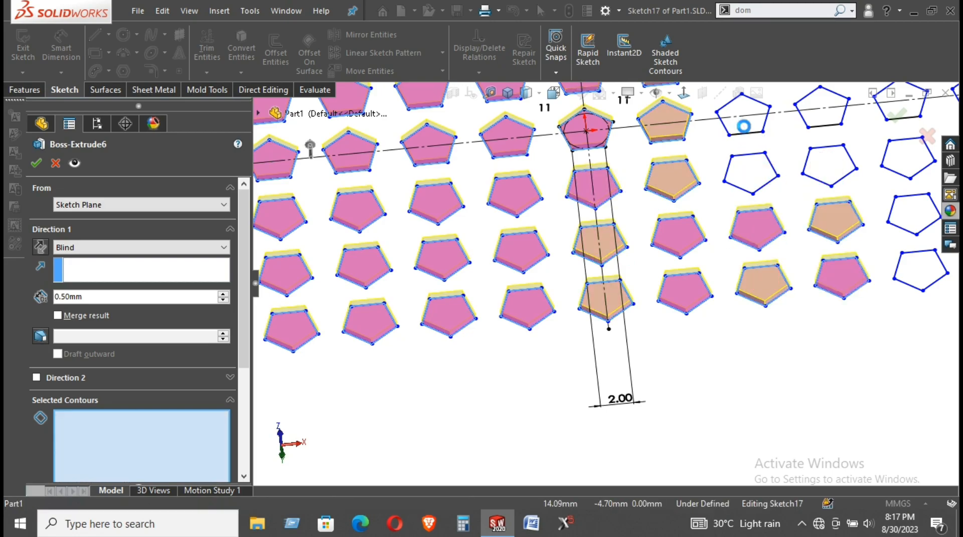
left_click(819, 114)
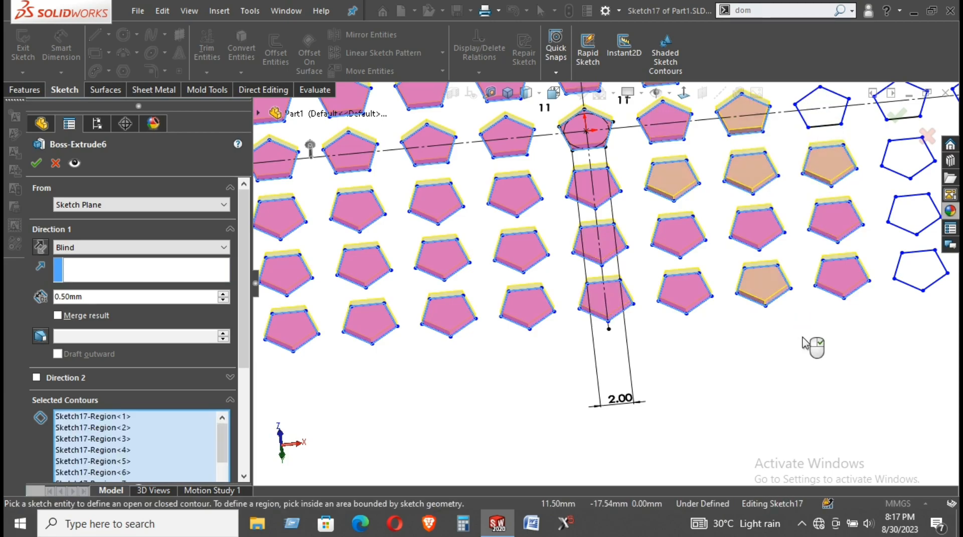
Add the remaining missed pentagons and the full column of tiles just left of centre
scroll(810, 351, "up", 3)
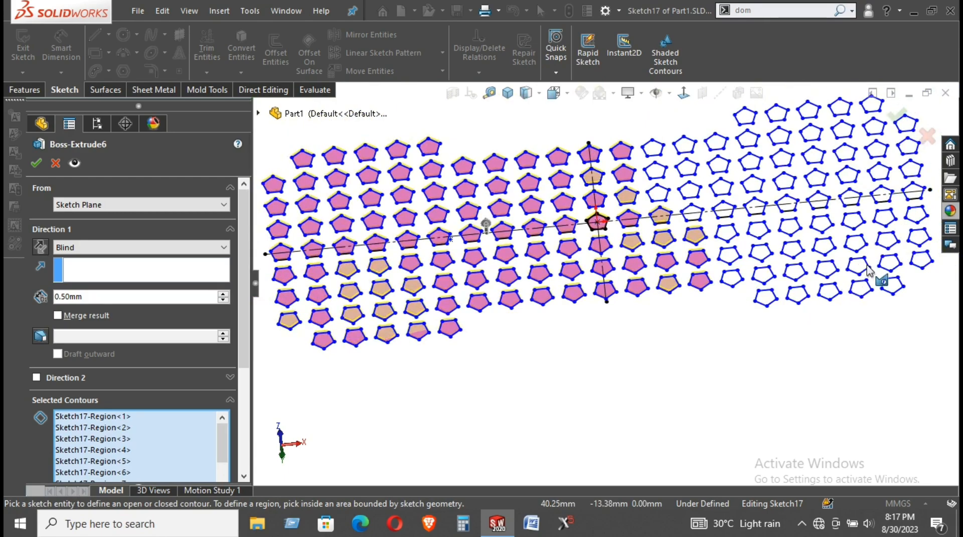
scroll(683, 276, "down", 1)
scroll(548, 132, "down", 3)
scroll(548, 132, "down", 1)
scroll(546, 155, "up", 3)
left_click(527, 170)
left_click(533, 200)
left_click(538, 235)
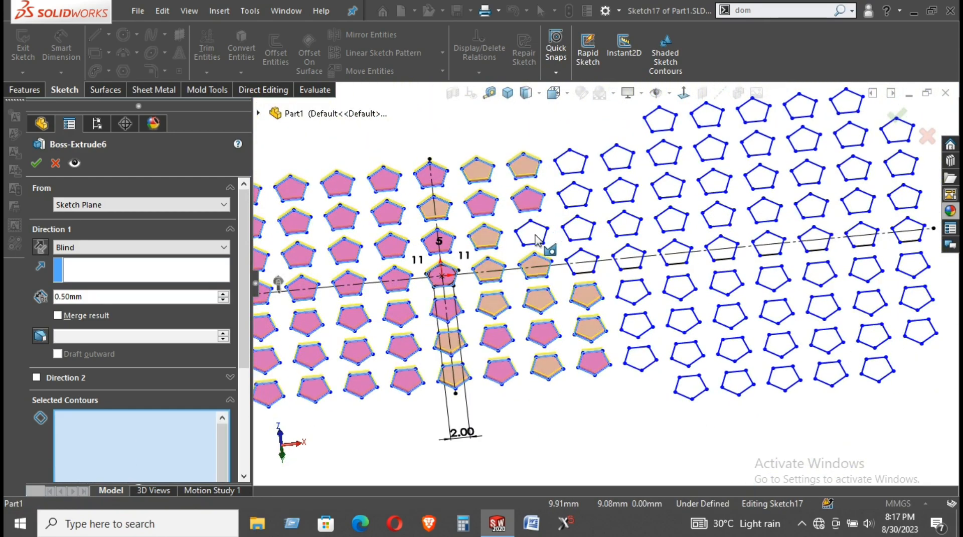
left_click(583, 230)
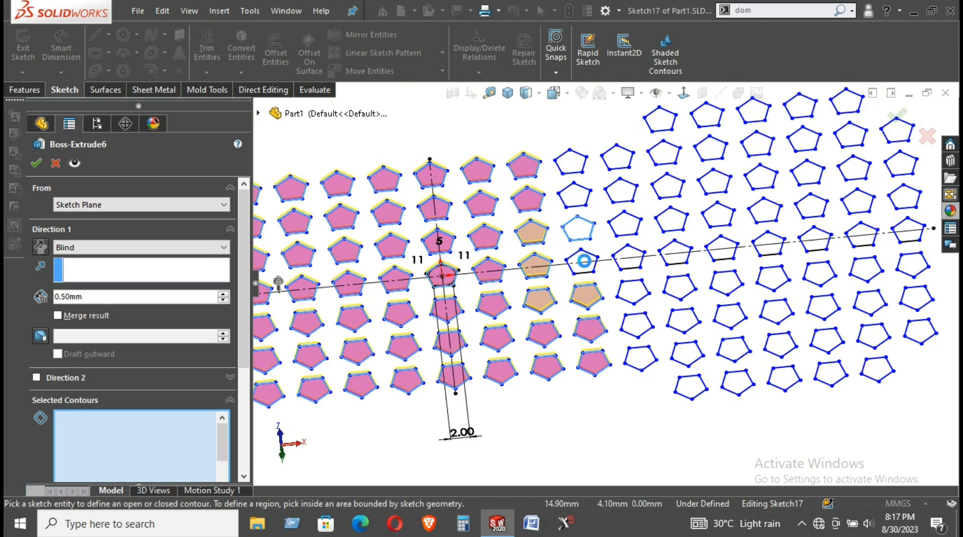
left_click(584, 257)
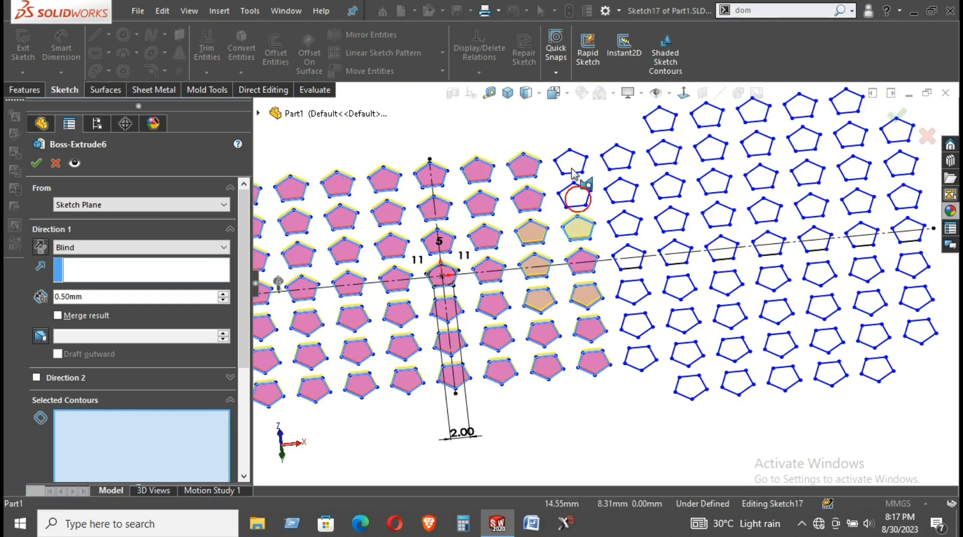
left_click(576, 196)
left_click(619, 160)
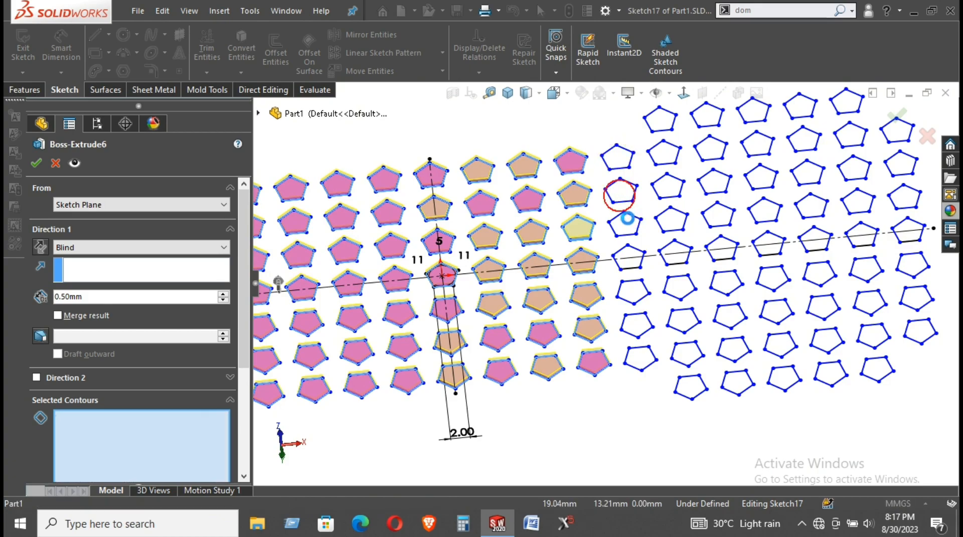
left_click(631, 263)
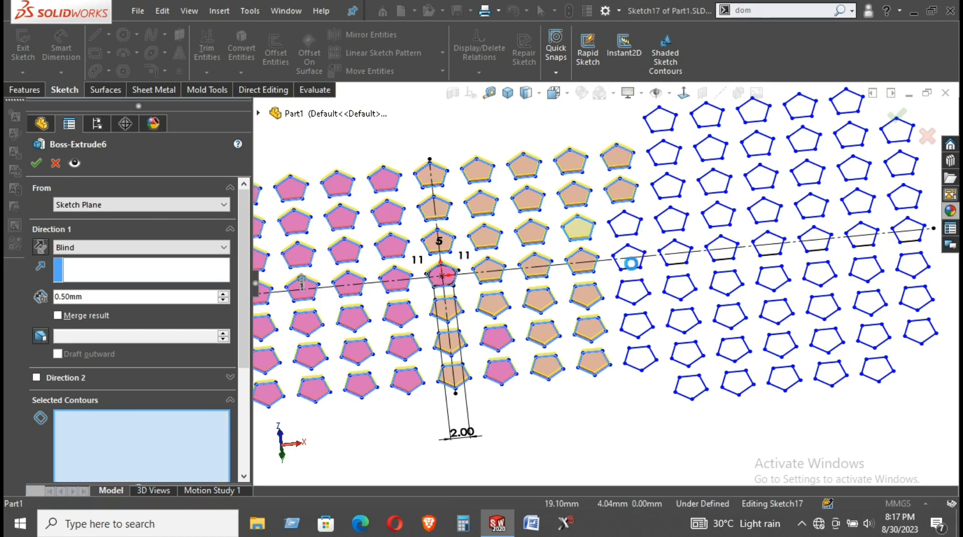
left_click(632, 297)
left_click(641, 362)
Add every pentagon in the next two columns, bottom to top and back down
left_click(693, 387)
left_click(692, 346)
left_click(690, 322)
left_click(680, 285)
left_click(676, 253)
left_click(672, 219)
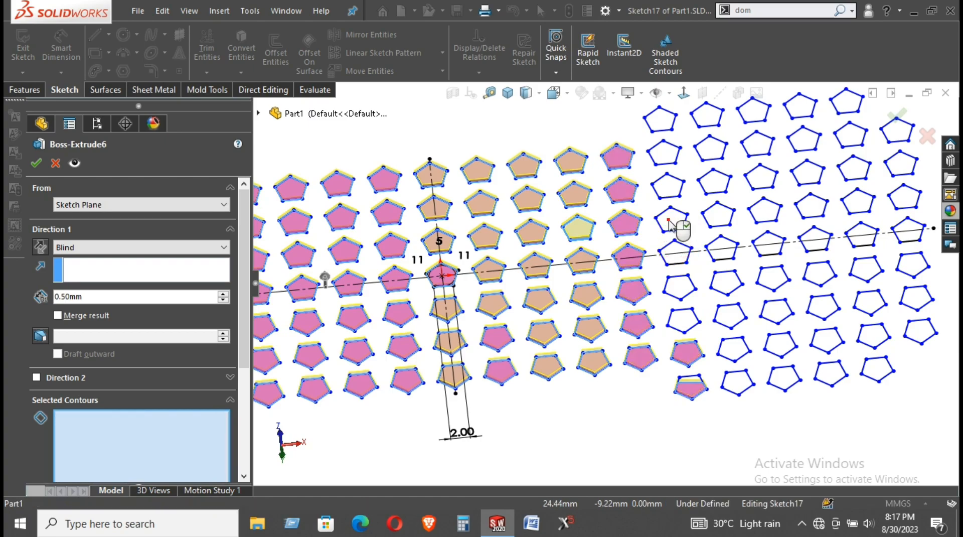
left_click(671, 188)
left_click(663, 147)
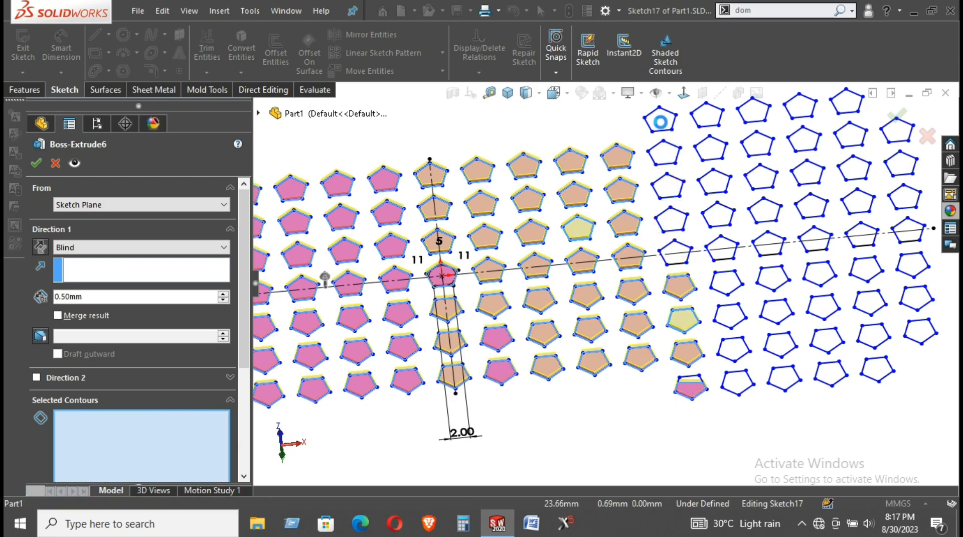
left_click(663, 125)
left_click(712, 120)
left_click(711, 151)
left_click(715, 183)
left_click(714, 214)
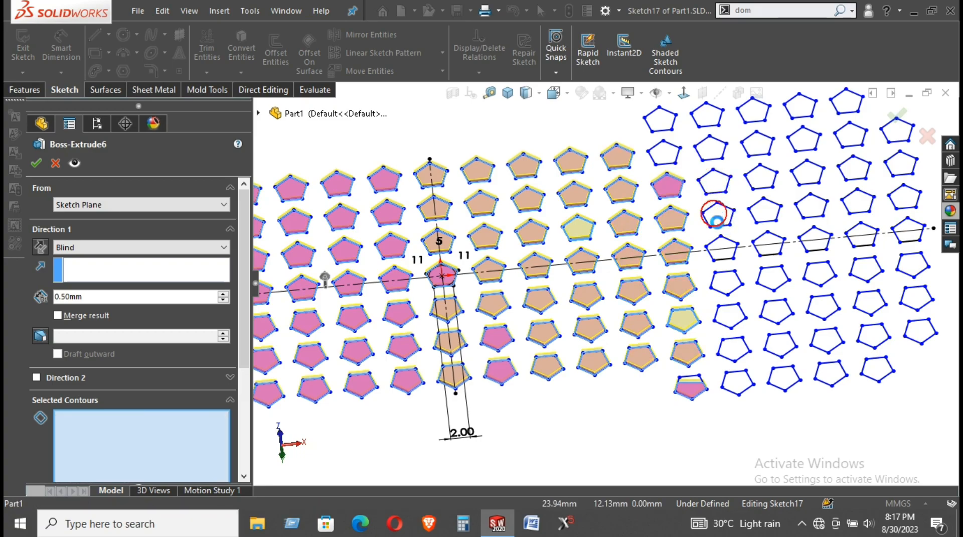
left_click(724, 256)
left_click(726, 283)
left_click(731, 315)
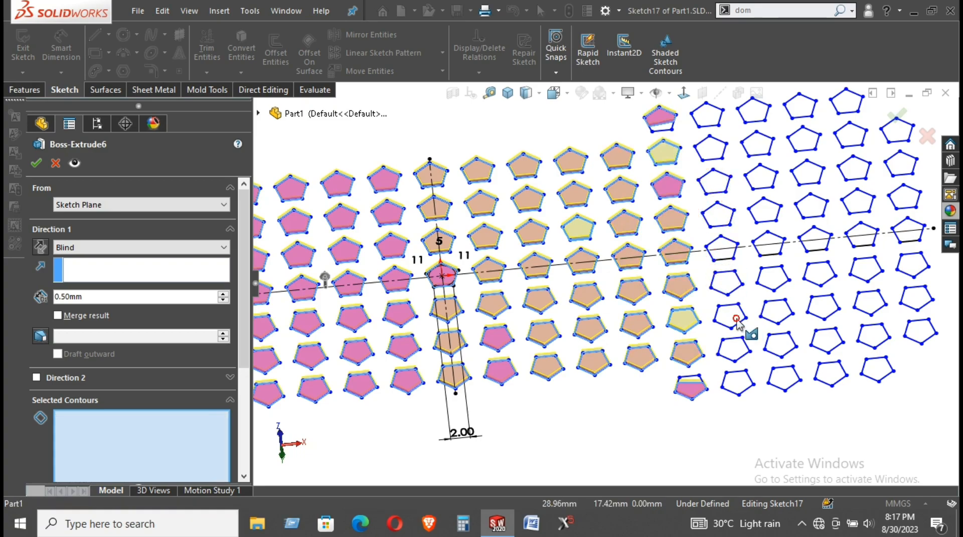
left_click(736, 348)
Add the pentagons of the following two columns further right
left_click(738, 384)
left_click(783, 377)
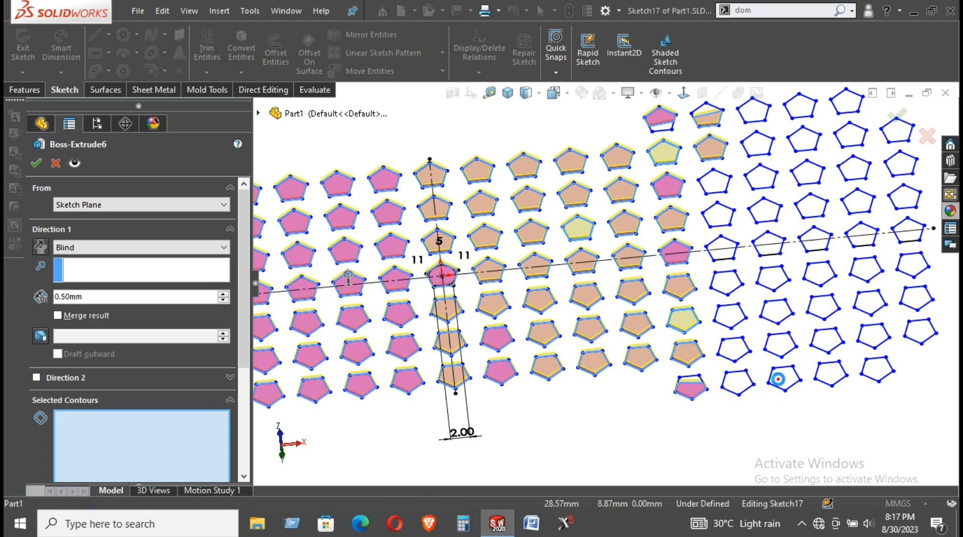
left_click(780, 346)
left_click(773, 278)
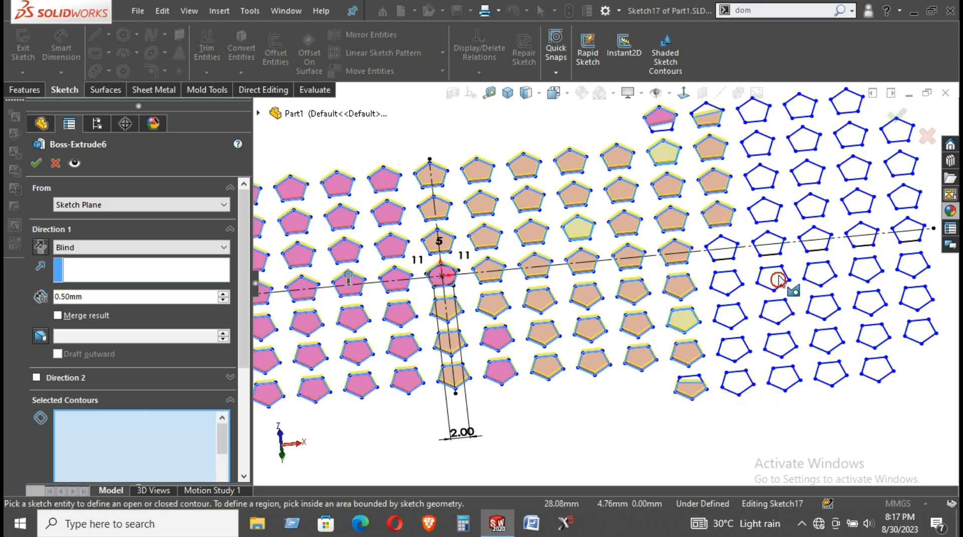
left_click(768, 245)
left_click(766, 214)
left_click(761, 177)
left_click(757, 143)
left_click(750, 113)
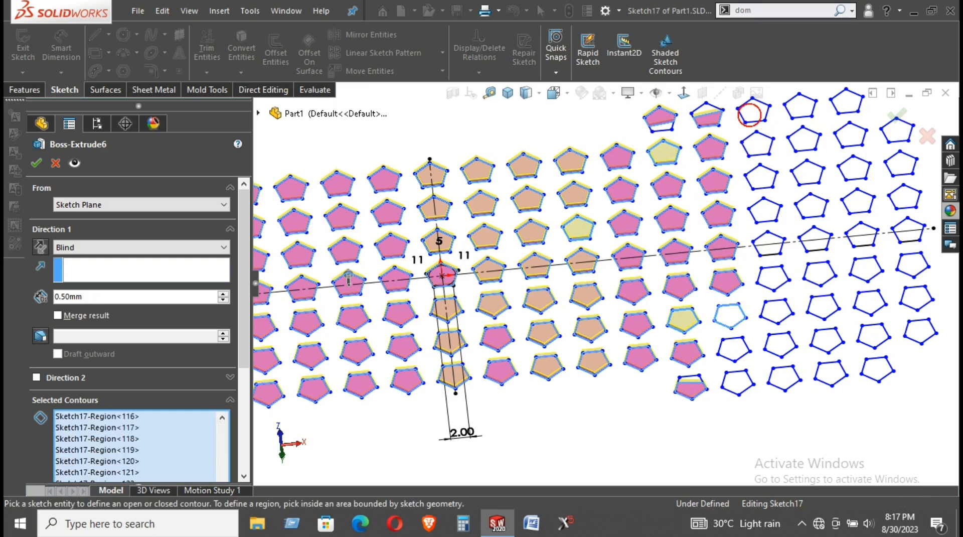
left_click(807, 109)
left_click(805, 137)
left_click(805, 170)
left_click(811, 204)
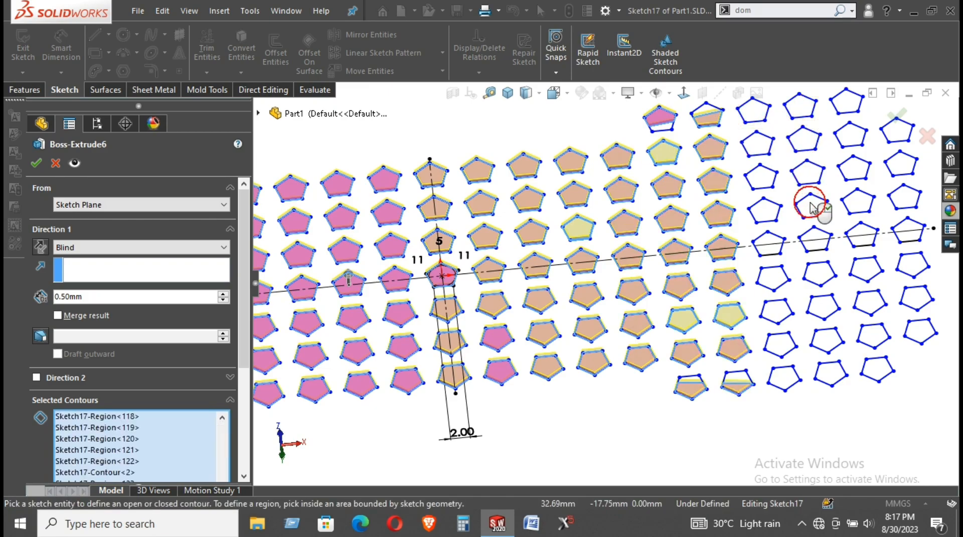
left_click(816, 236)
left_click(811, 267)
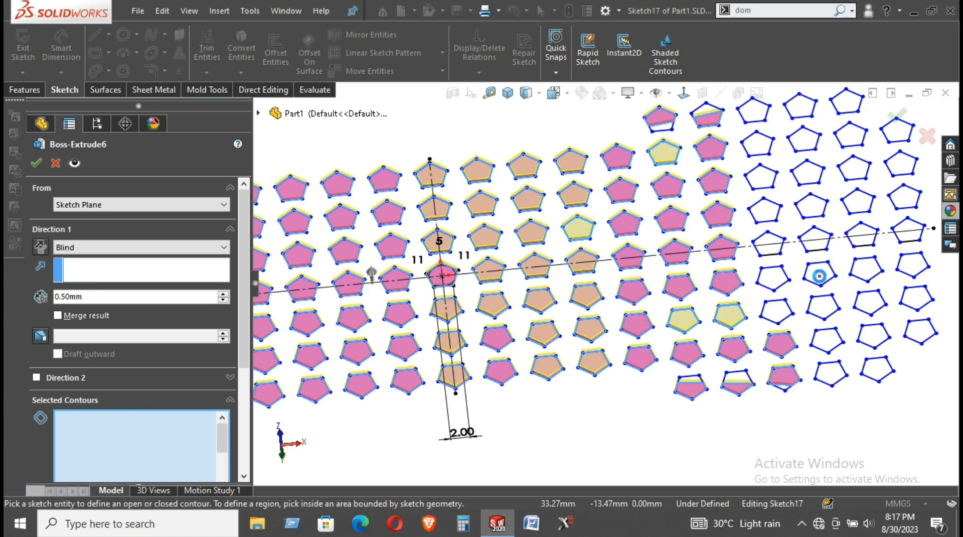
left_click(828, 338)
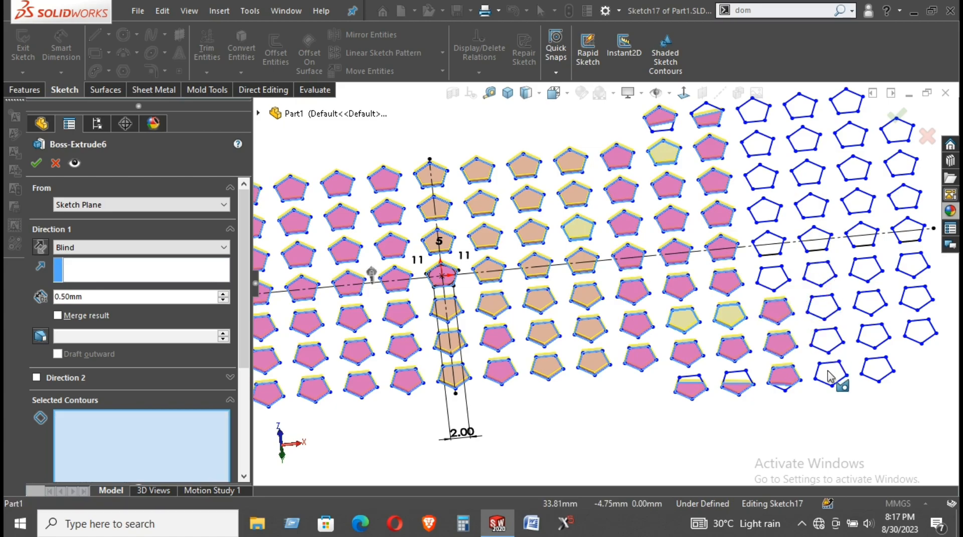
left_click(830, 372)
Add the pentagons of the second-to-last column and the upper part of the rightmost column
left_click(878, 371)
left_click(873, 336)
left_click(867, 300)
left_click(867, 271)
left_click(865, 234)
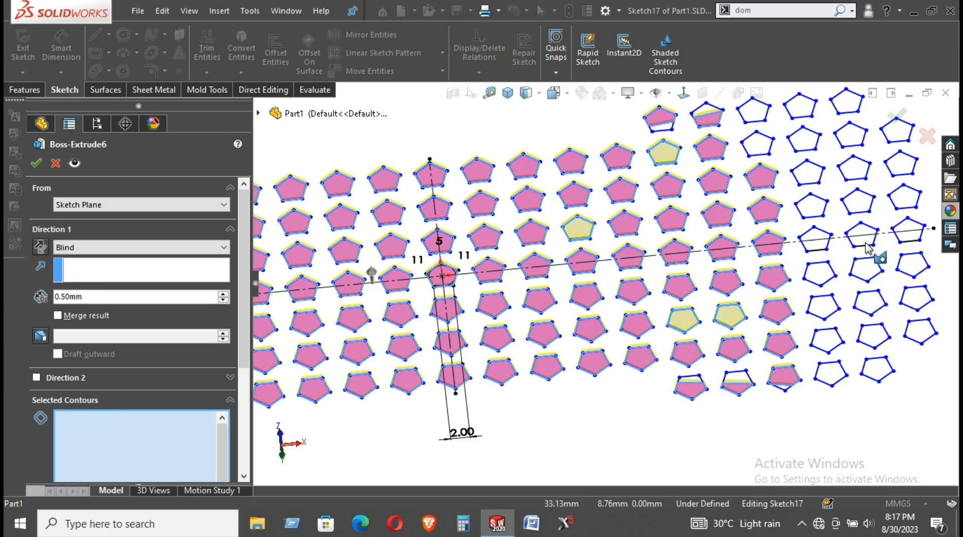
left_click(861, 206)
left_click(853, 174)
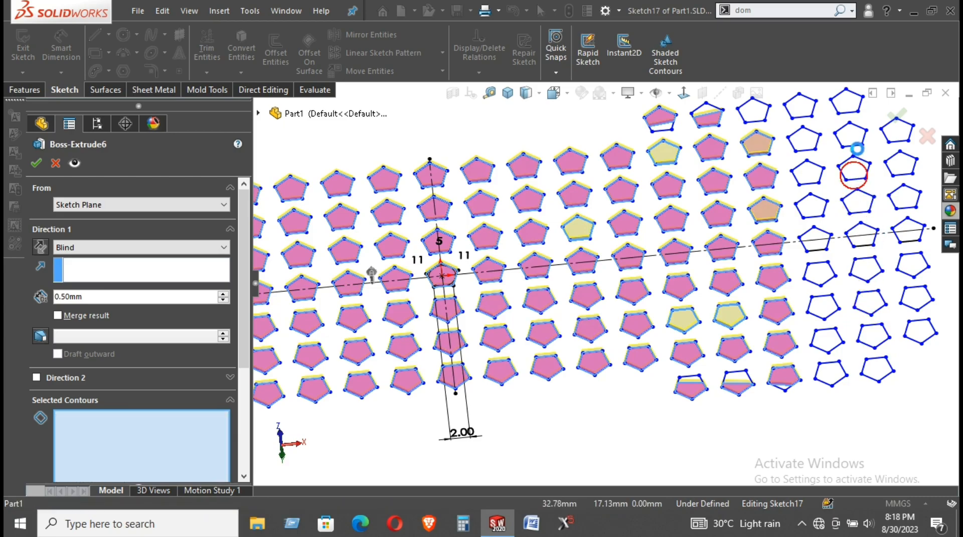
left_click(850, 135)
left_click(846, 100)
left_click(898, 132)
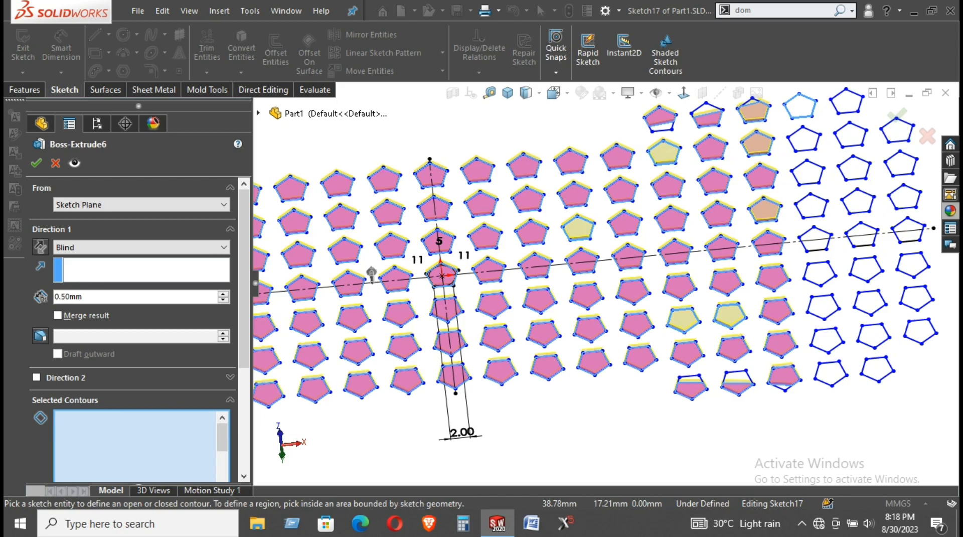
left_click(901, 167)
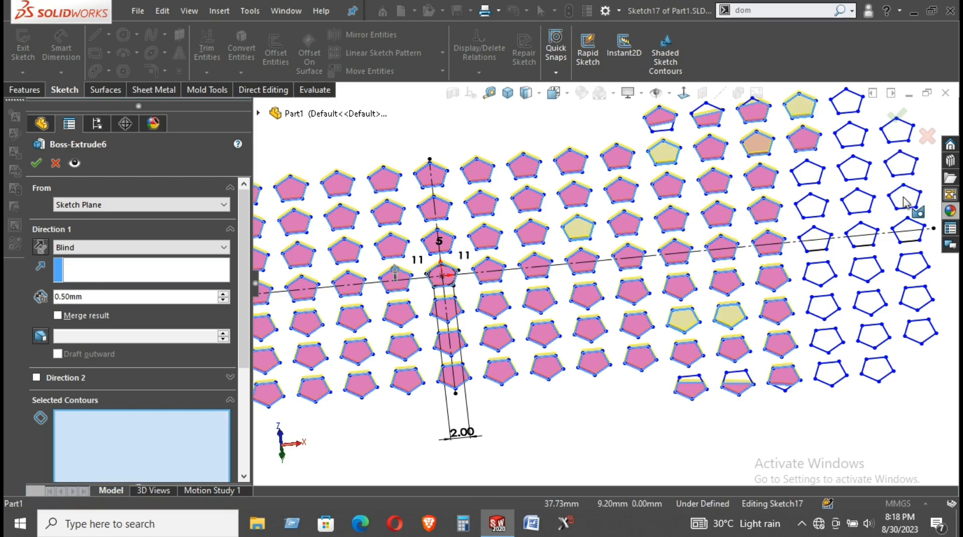
left_click(905, 199)
left_click(913, 237)
left_click(916, 271)
Add the lower pentagon of the far-right column to the Boss-Extrude6 contours
left_click(921, 332)
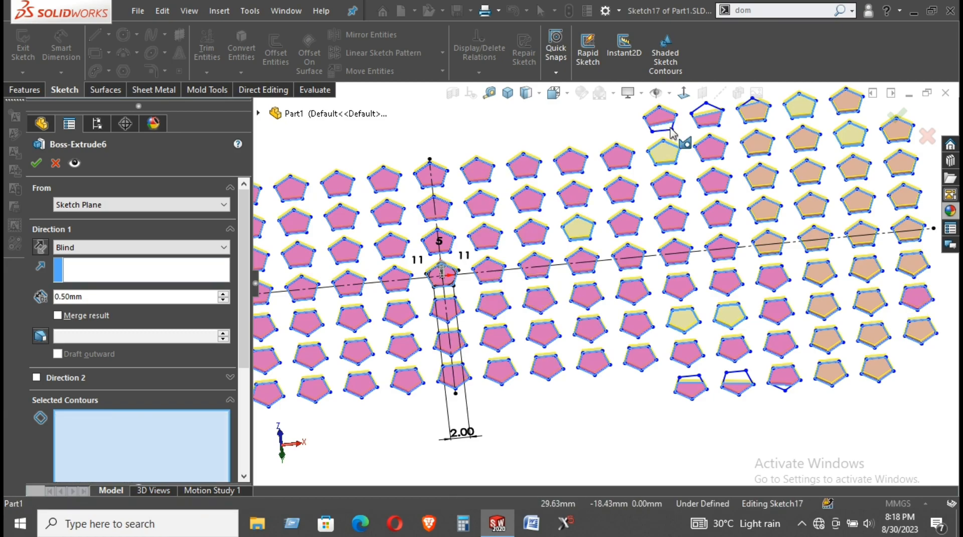
Add split tile pieces and the left and right yellow pentagons to the 0.50 mm extrusion contours
scroll(672, 133, "down", 3)
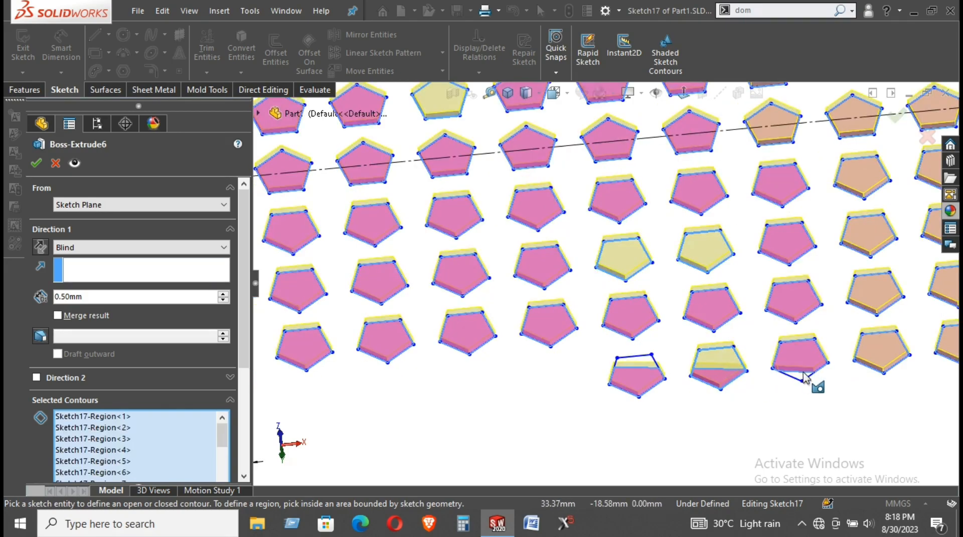
scroll(783, 381, "down", 5)
left_click(672, 321)
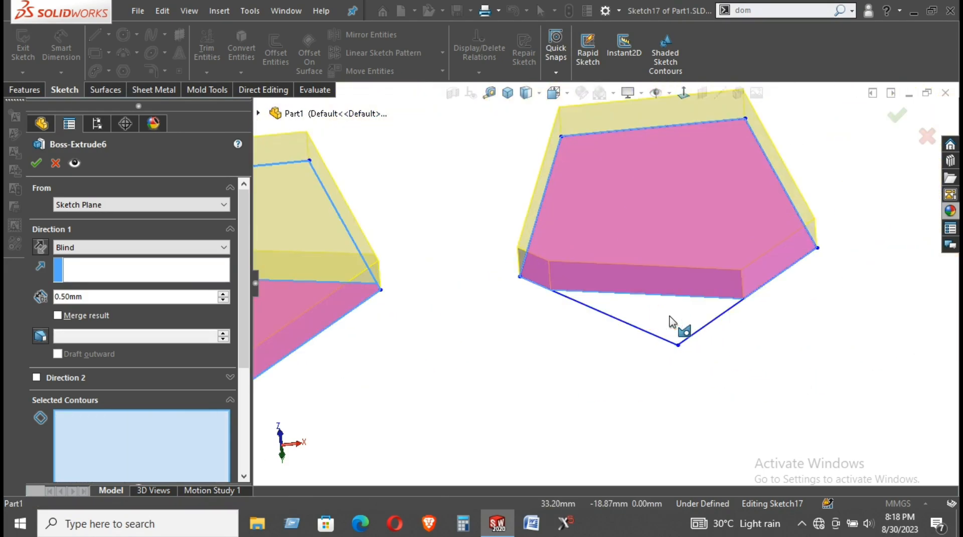
scroll(671, 322, "up", 4)
scroll(510, 272, "up", 3)
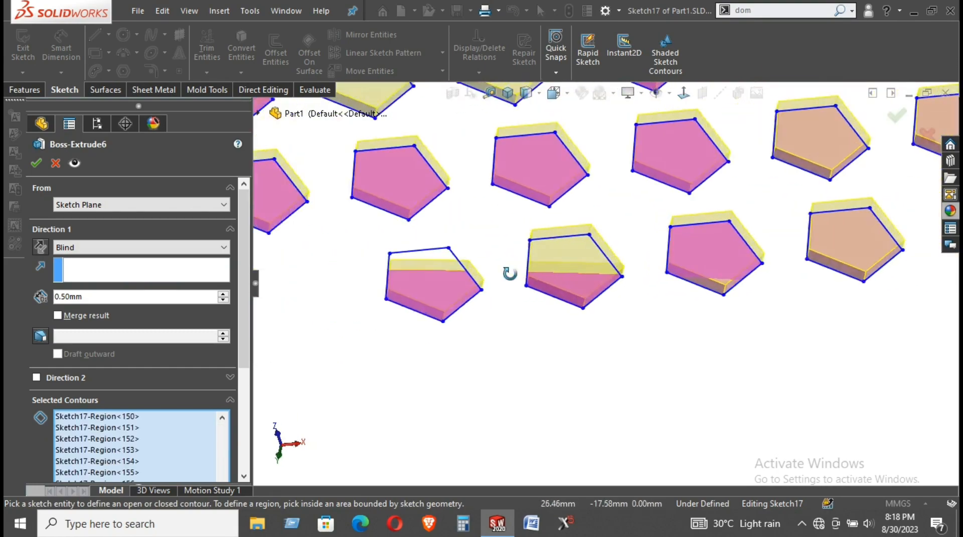
left_click(522, 279)
scroll(455, 251, "down", 4)
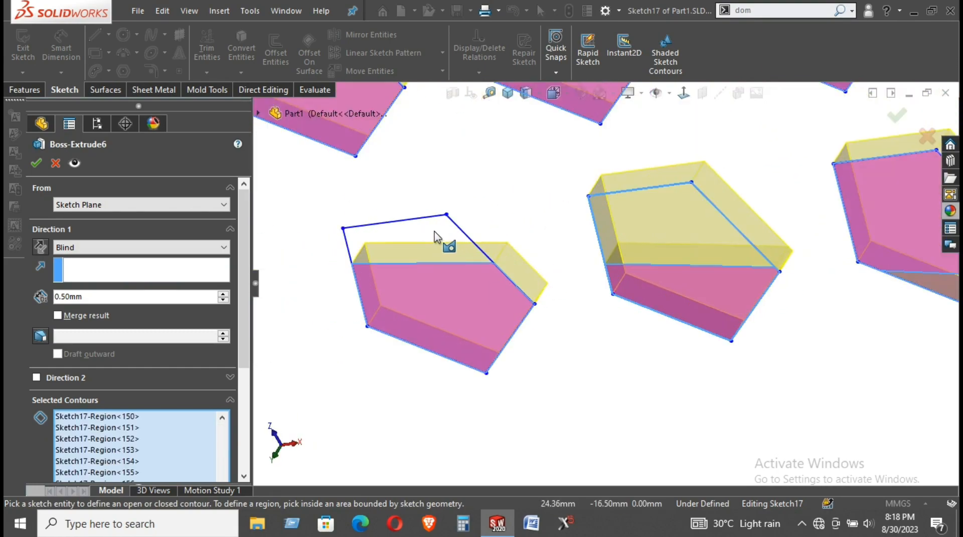
left_click(434, 230)
left_click(625, 225)
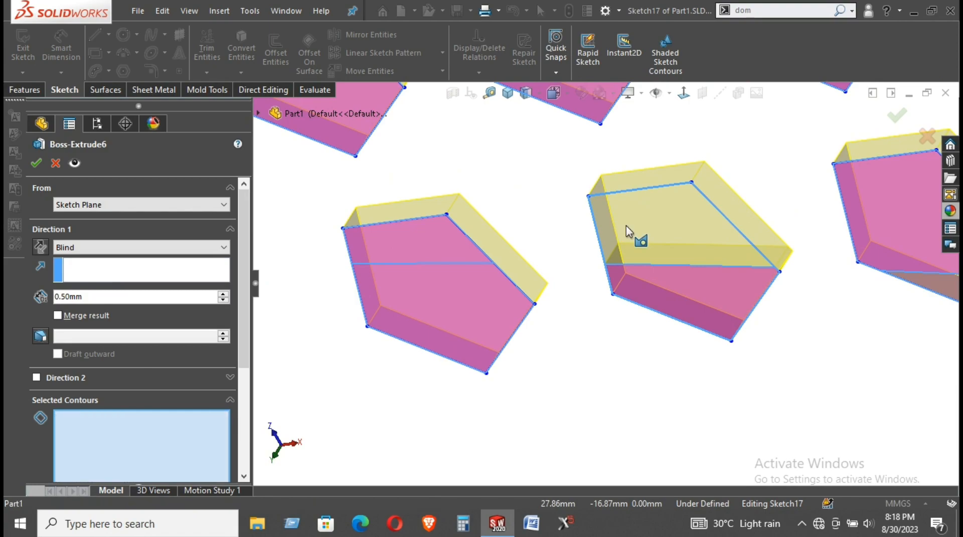
scroll(628, 232, "up", 5)
scroll(627, 232, "up", 4)
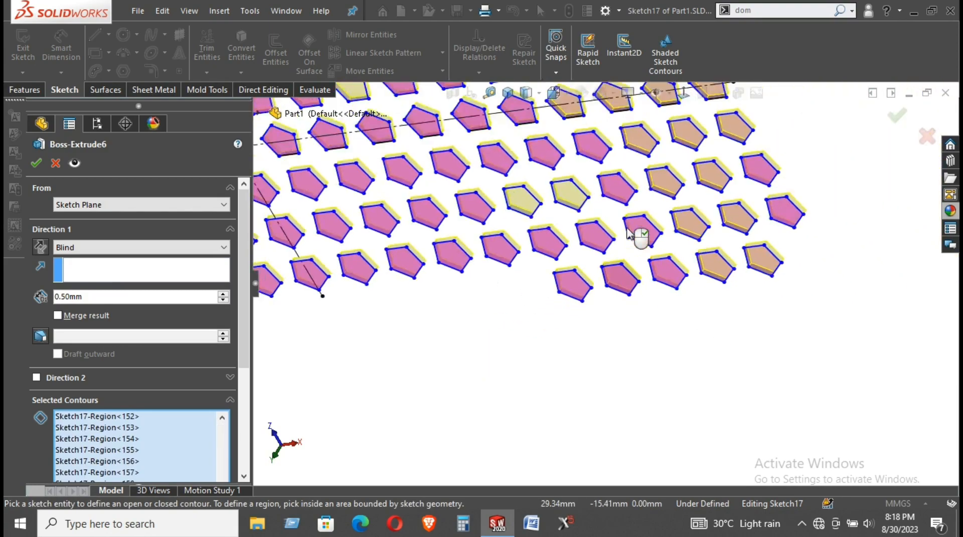
scroll(550, 268, "down", 5)
left_click(533, 270)
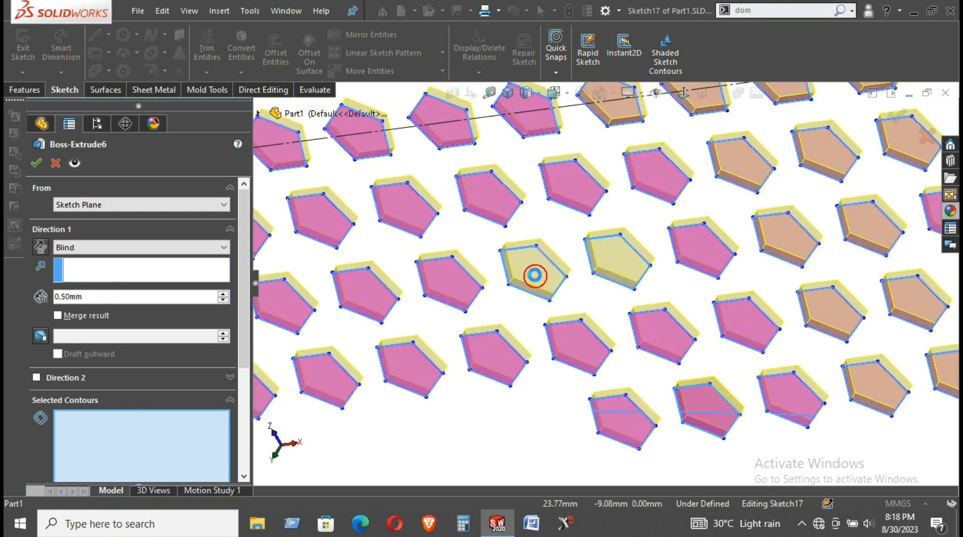
left_click(612, 258)
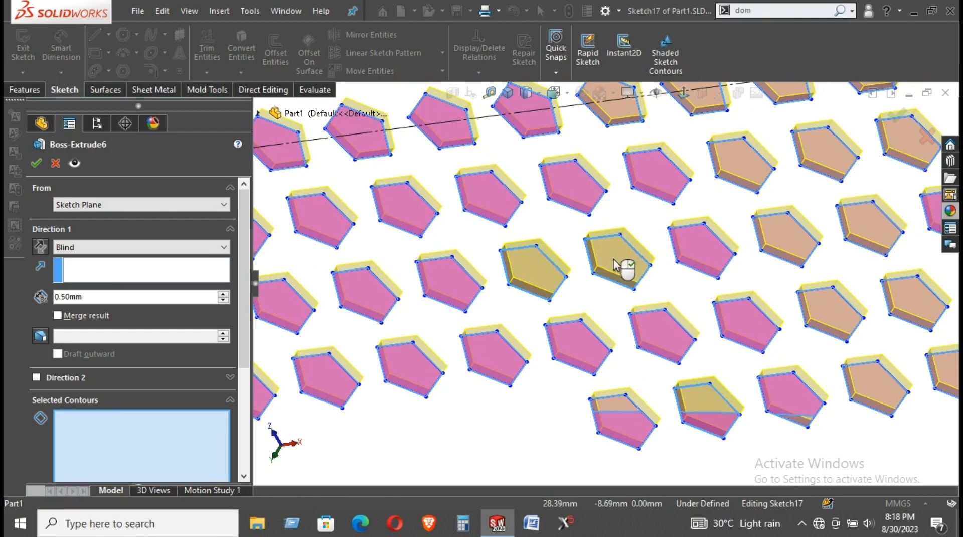
Add the missing left-tile triangle, top-right corner and another pentagon region to the extrusion
scroll(617, 265, "up", 3)
scroll(617, 266, "up", 2)
mouse_move(617, 266)
middle_mouse_down()
mouse_move(608, 336)
mouse_move(536, 112)
mouse_move(507, 140)
middle_mouse_up()
scroll(506, 140, "down", 6)
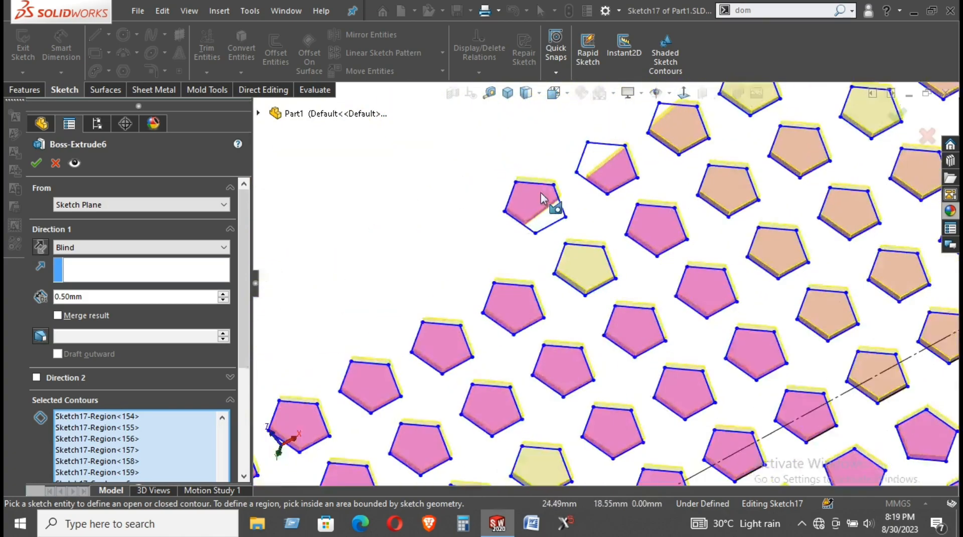
left_click(577, 260)
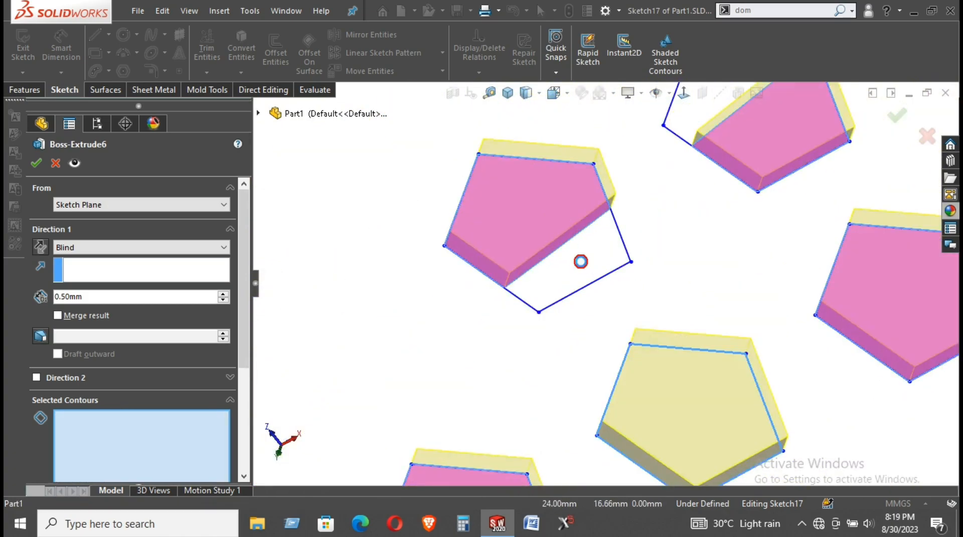
left_click(693, 121)
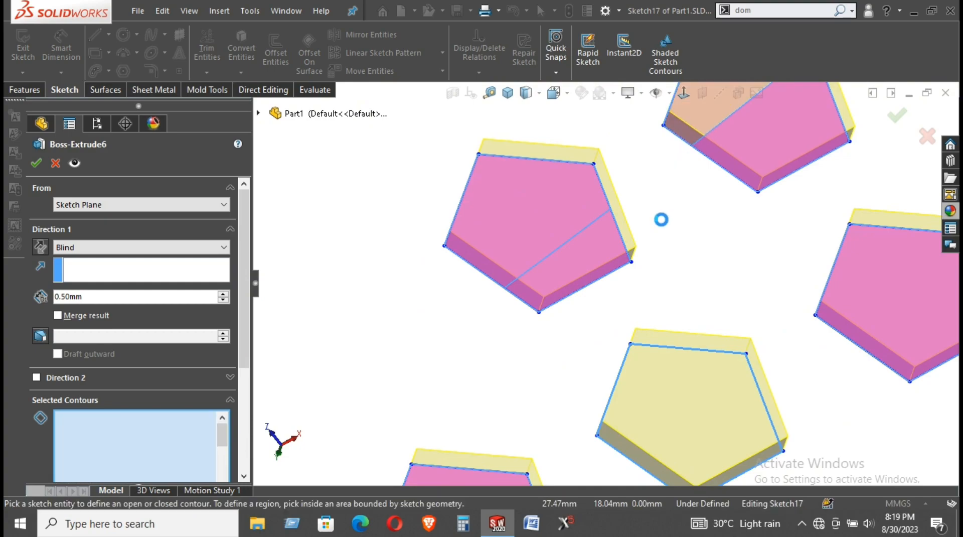
scroll(665, 219, "up", 5)
scroll(722, 147, "down", 2)
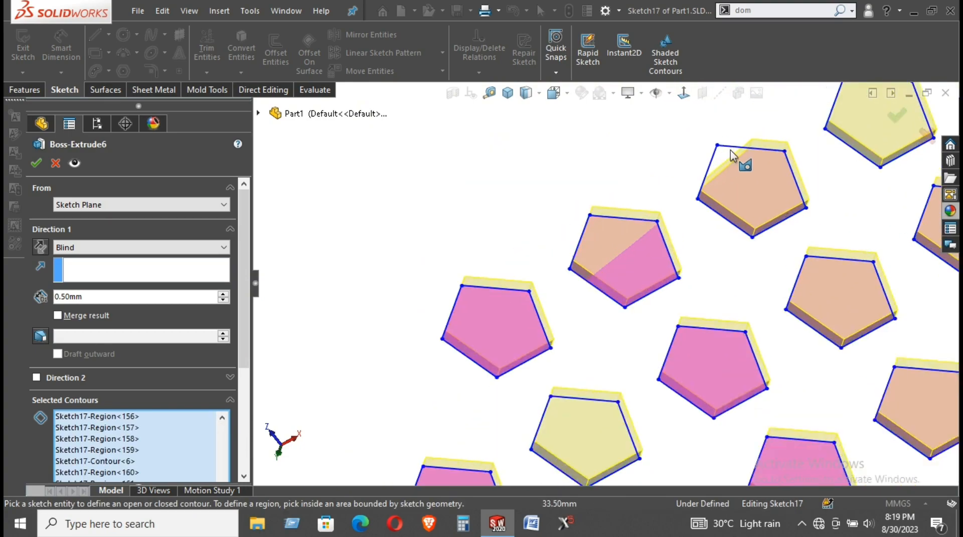
left_click(720, 155)
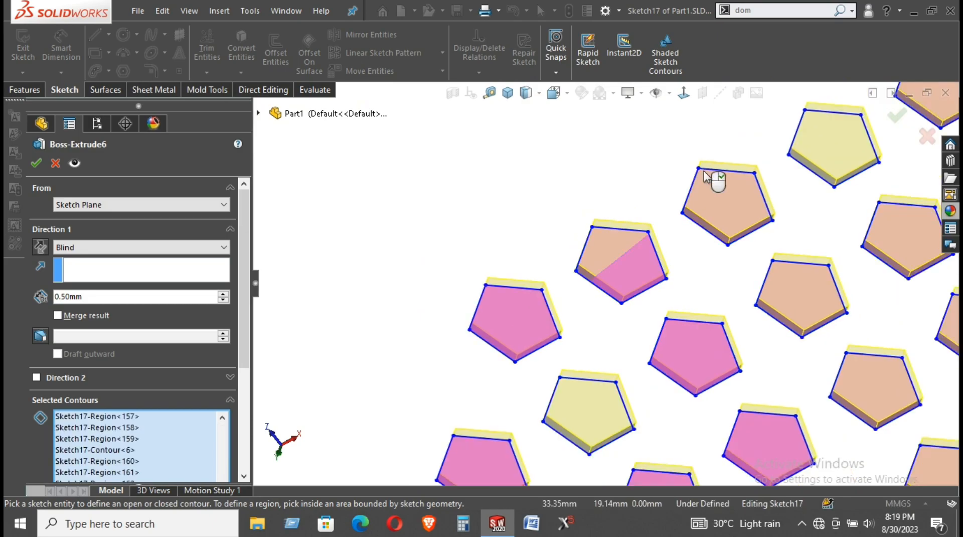
scroll(712, 178, "up", 6)
scroll(647, 392, "up", 2)
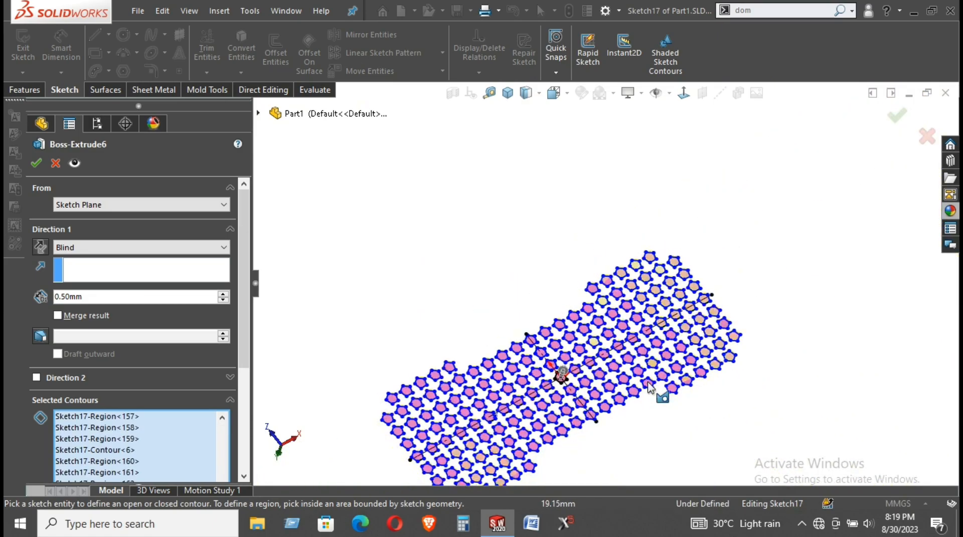
scroll(647, 393, "down", 4)
Confirm the 0.50 mm tile extrusion as separate bodies and show the hidden Body-Move/Copy1 board
left_click(35, 162)
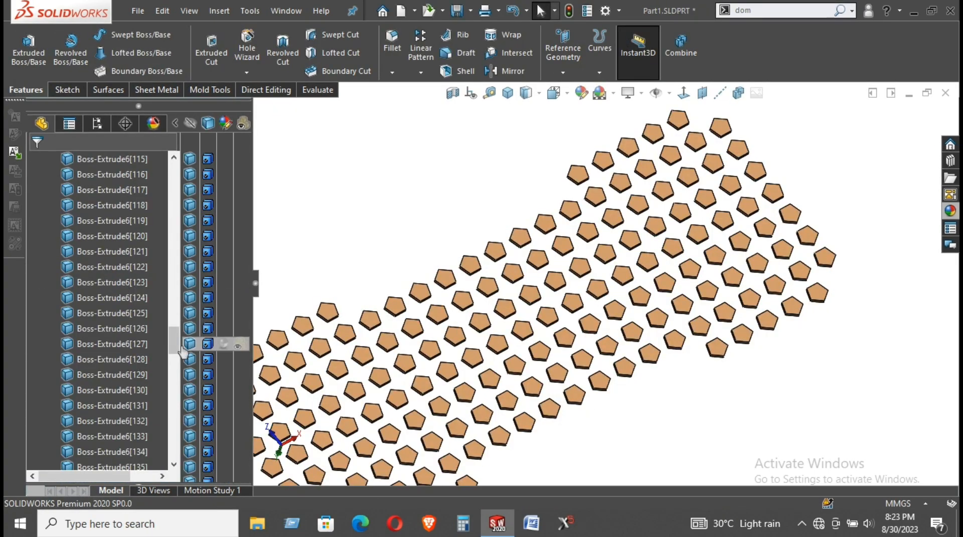
left_click_drag(179, 347, 193, 188)
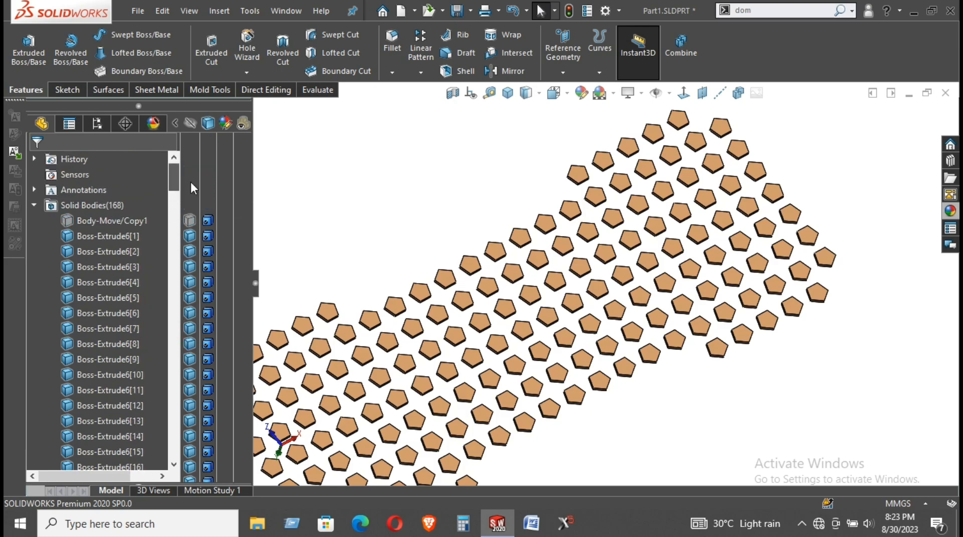
left_click(90, 222)
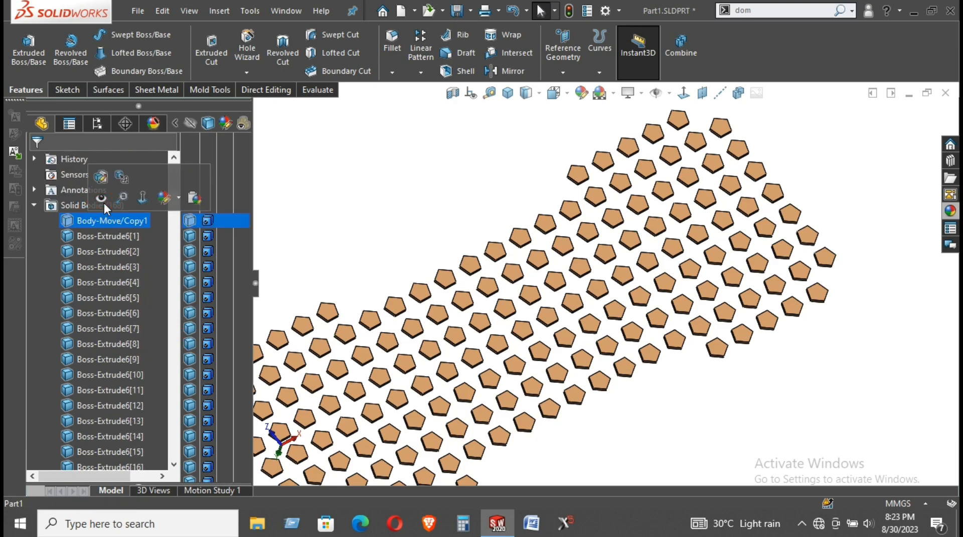
left_click(408, 201)
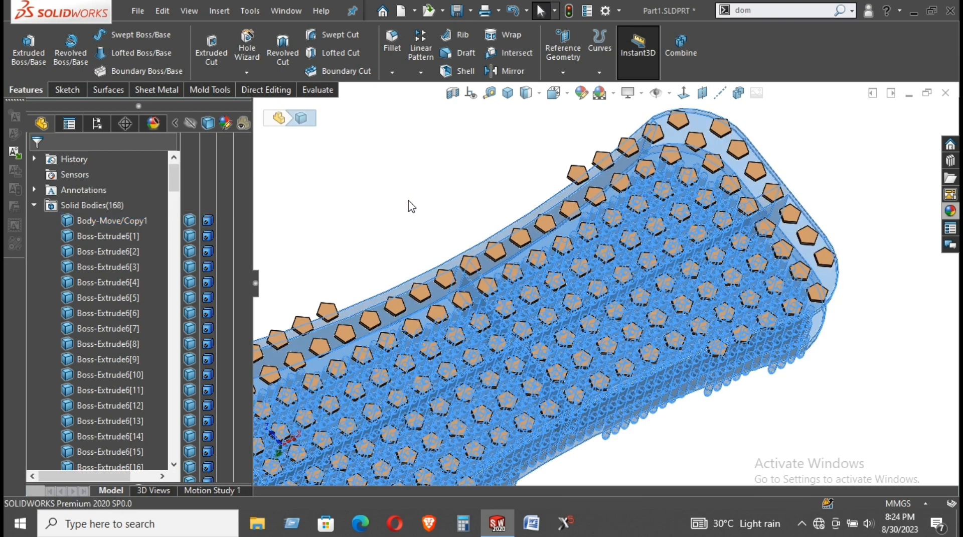
Save the part and orbit to view the studded top and bristles
scroll(409, 201, "up", 1)
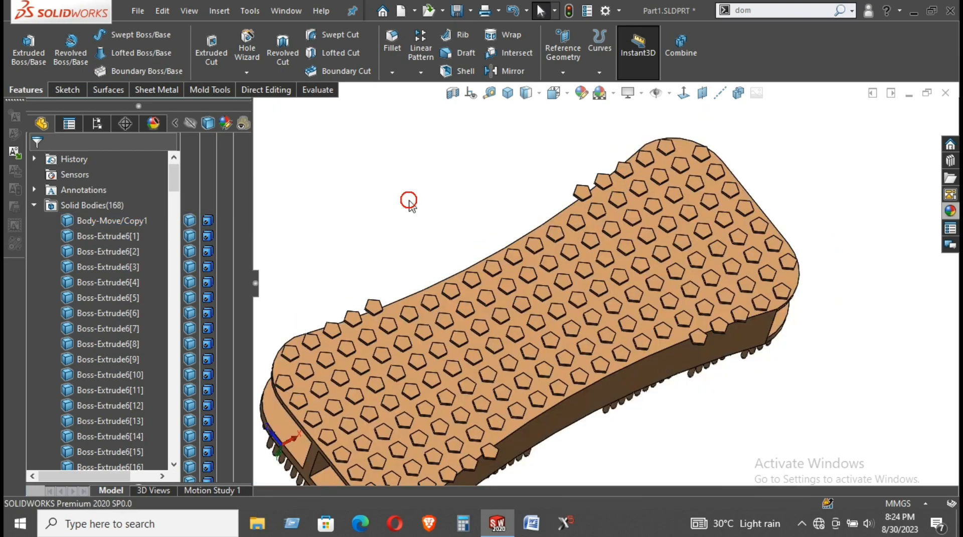
left_click(458, 18)
middle_click_drag(602, 165, 532, 253)
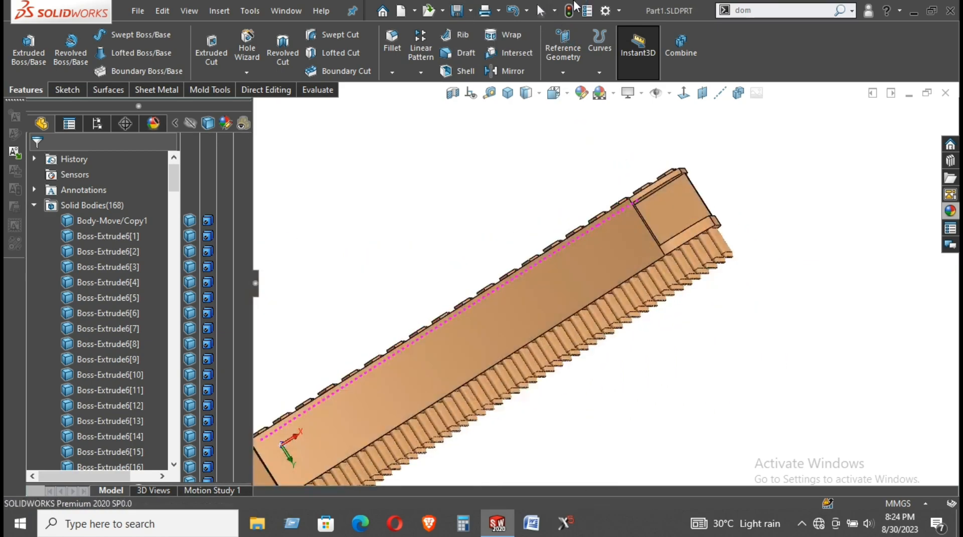
middle_click_drag(529, 289, 557, 291)
left_click(558, 288)
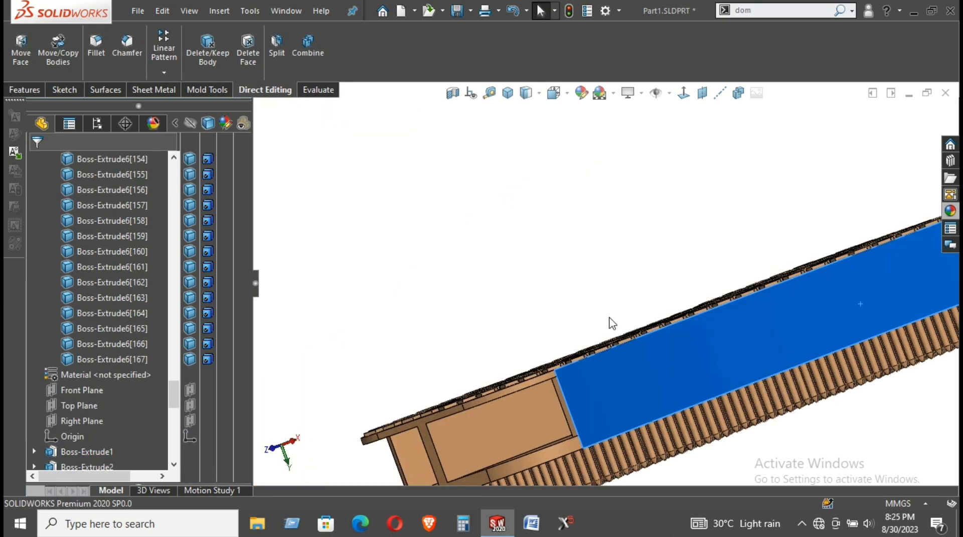
Combine the board and every pentagon tile body with Add, creating Combine9 as one solid
left_click(571, 280)
middle_click_drag(630, 333, 561, 307)
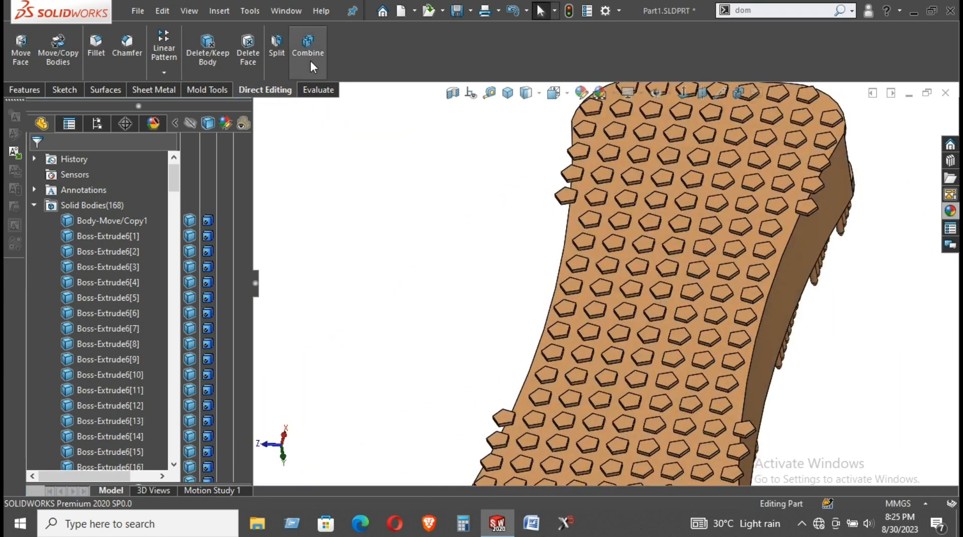
left_click(311, 61)
scroll(712, 274, "up", 1)
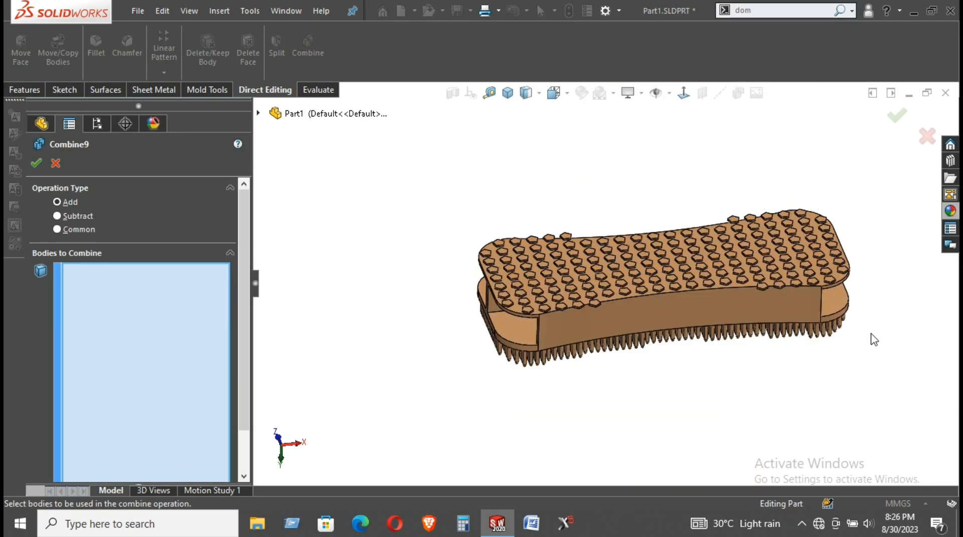
left_click_drag(889, 435, 884, 424)
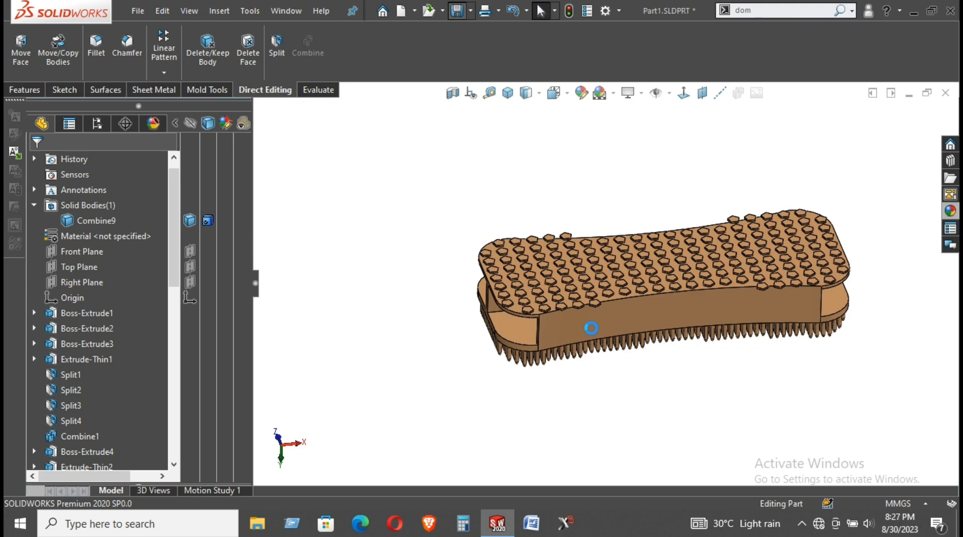
scroll(595, 331, "down", 4)
Start Sketch18 on the studded top face and view it Normal To
left_click(600, 307)
scroll(600, 300, "down", 5)
middle_click_drag(674, 296, 733, 273)
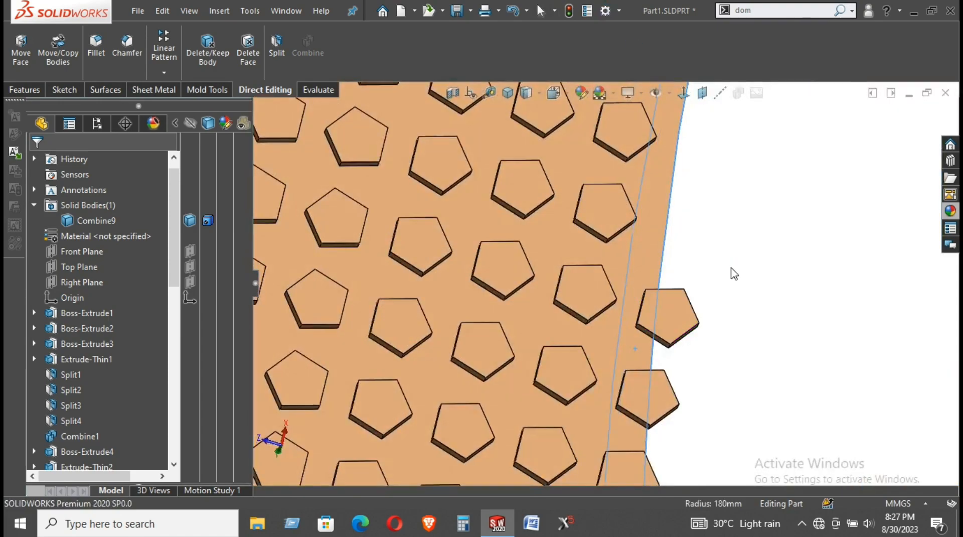
scroll(718, 279, "up", 3)
scroll(790, 264, "down", 3)
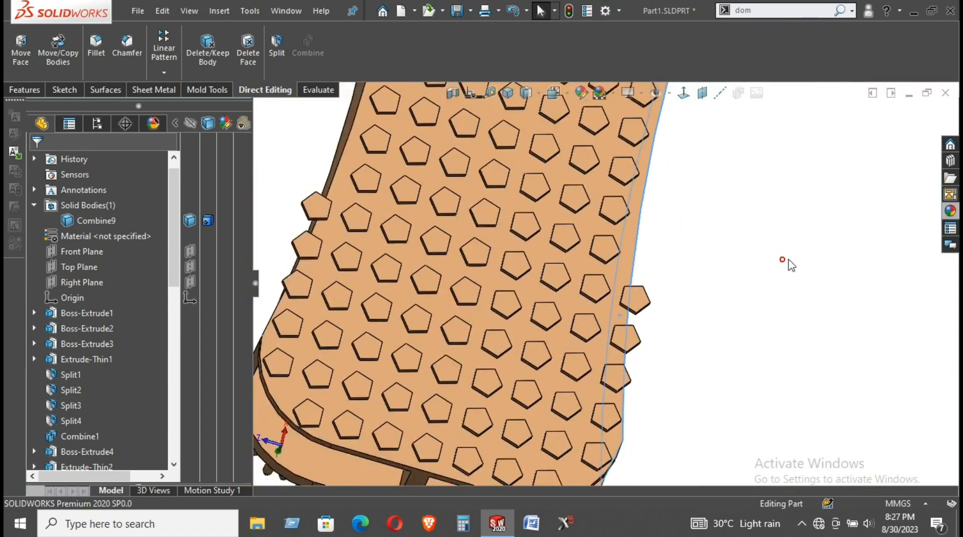
right_click(352, 151)
left_click(386, 130)
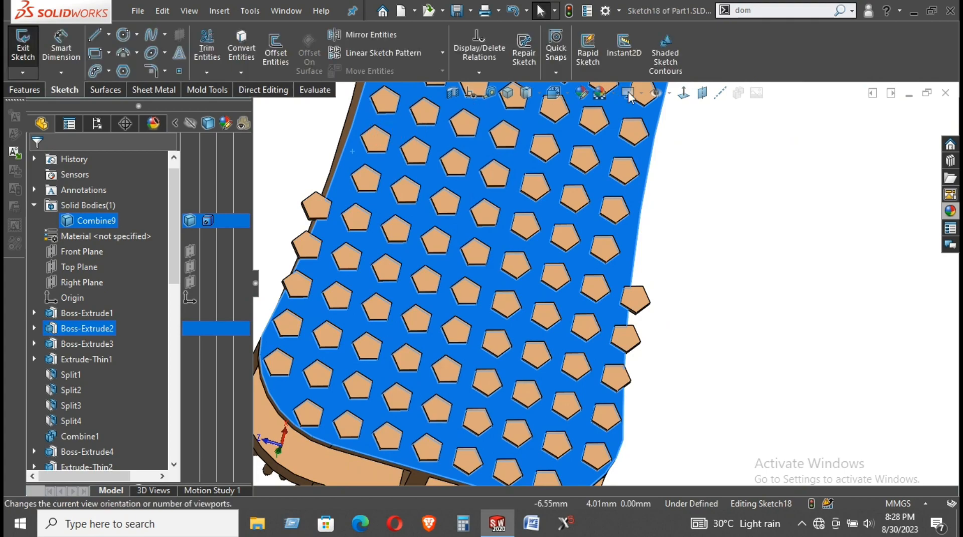
left_click(682, 95)
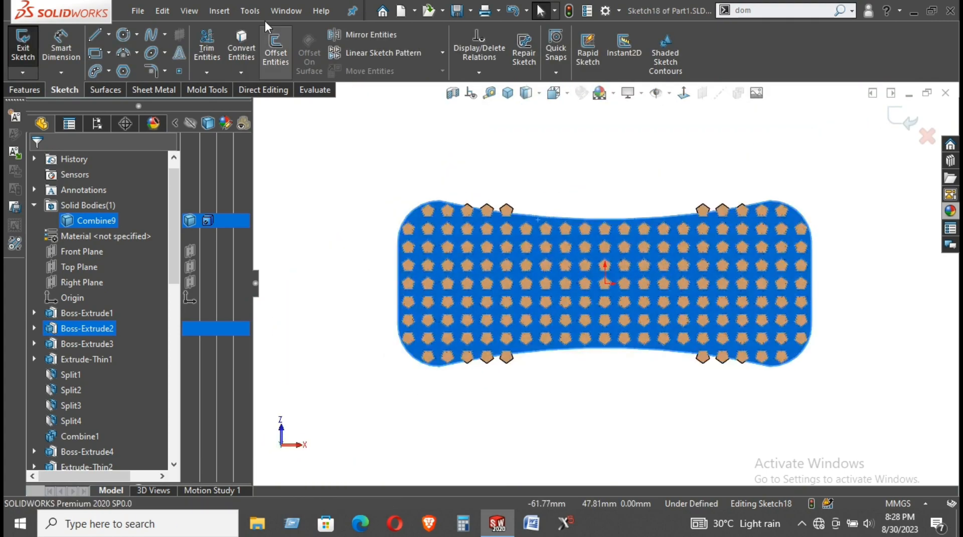
Try converting the top face edges, undo it, and orbit toward the front edge
left_click(241, 37)
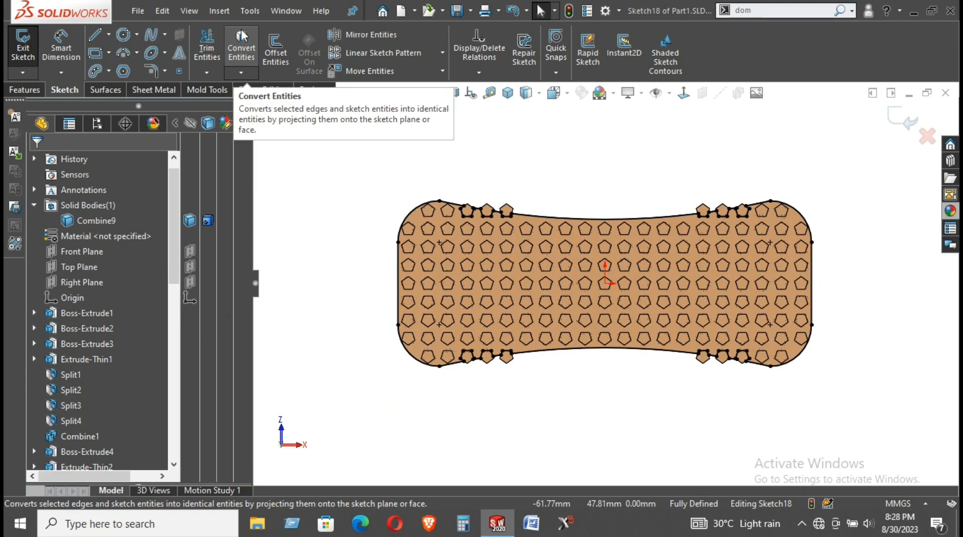
left_click(512, 11)
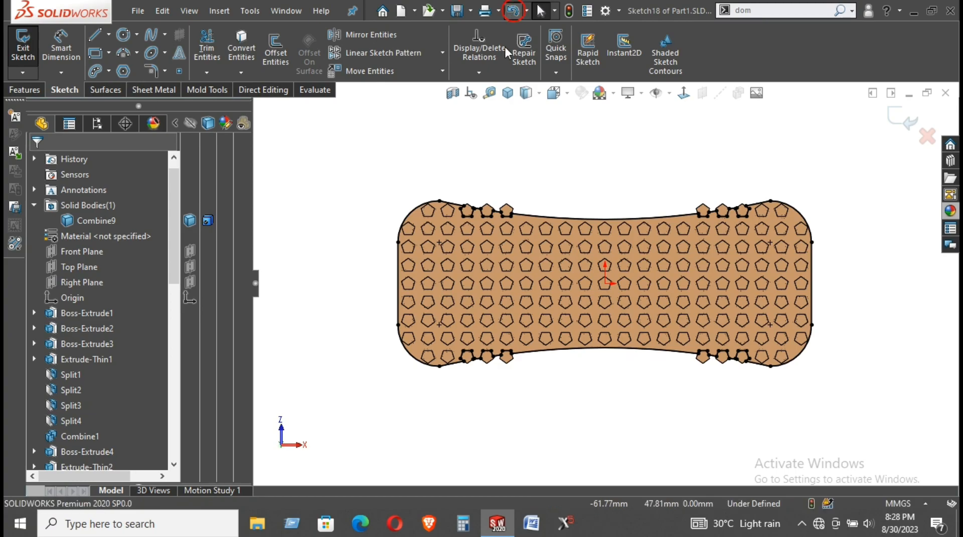
left_click(354, 151)
scroll(439, 272, "down", 6)
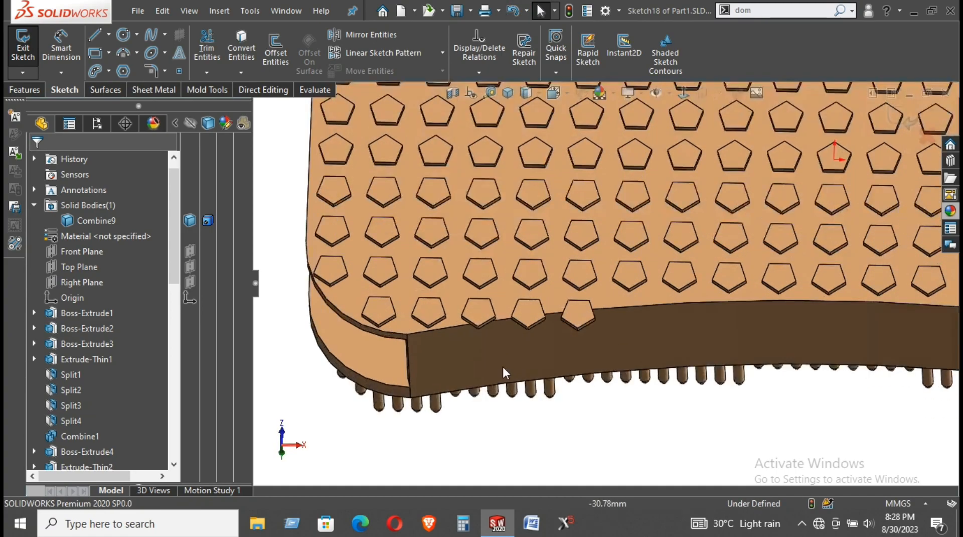
middle_click_drag(489, 305, 494, 257)
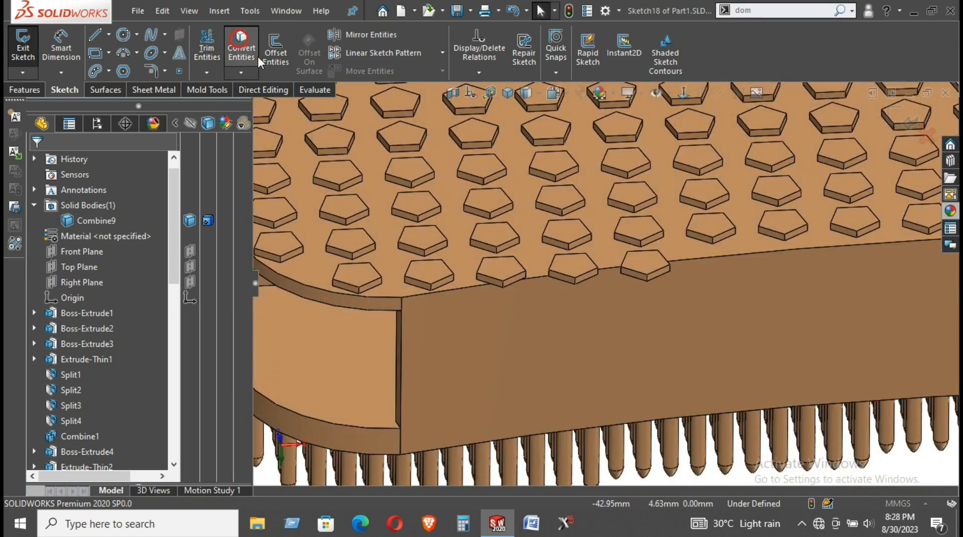
Begin Convert Entities, picking the board's top front edge instead of the whole top face
left_click(460, 340)
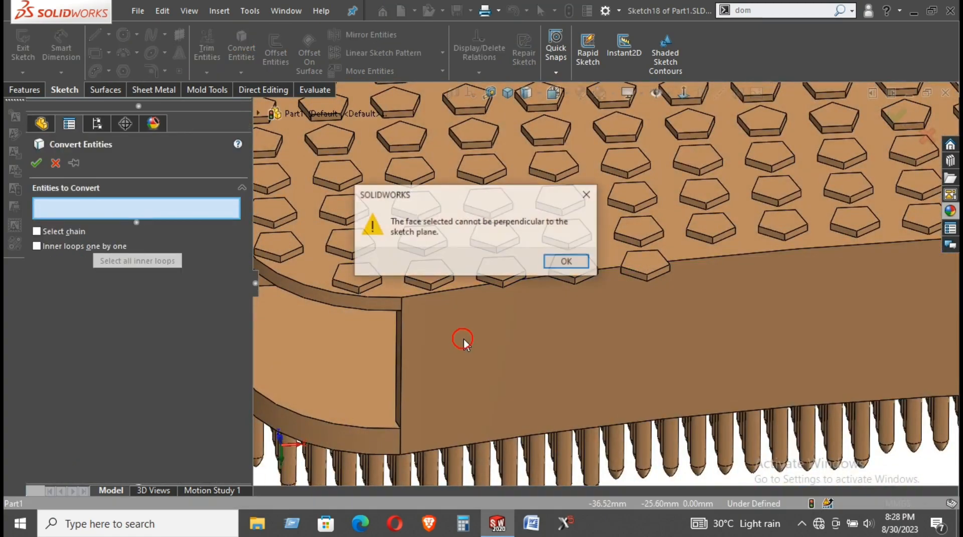
left_click(585, 190)
left_click(395, 287)
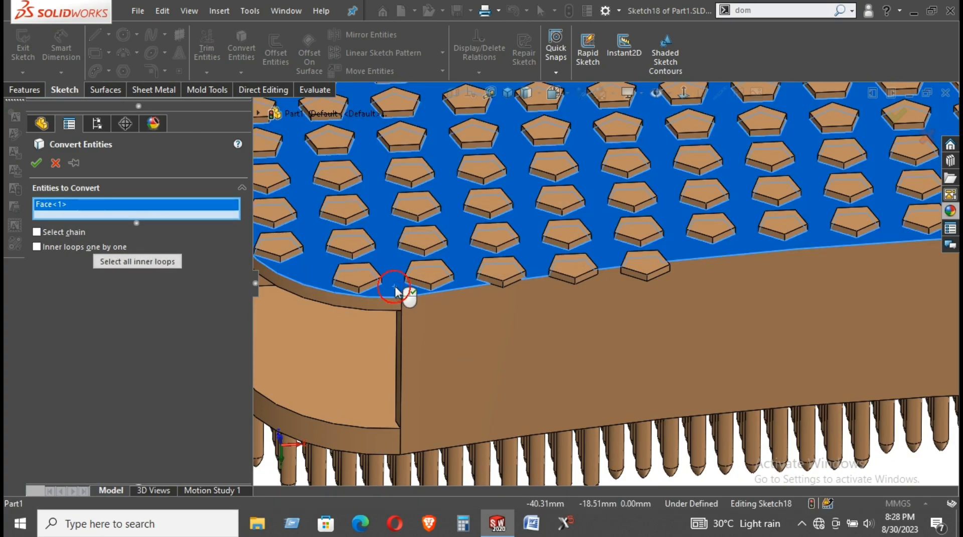
middle_click_drag(502, 280, 466, 319)
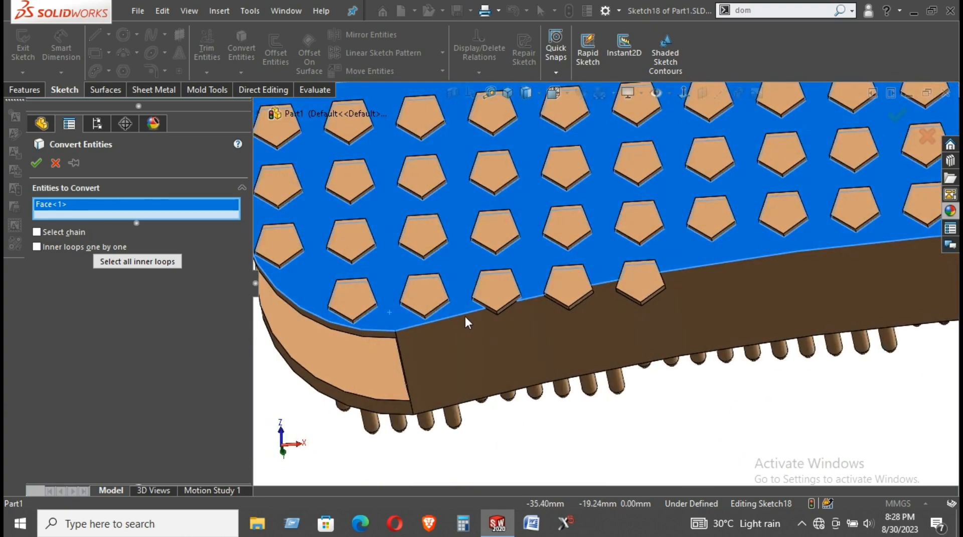
left_click(465, 313)
left_click(465, 313)
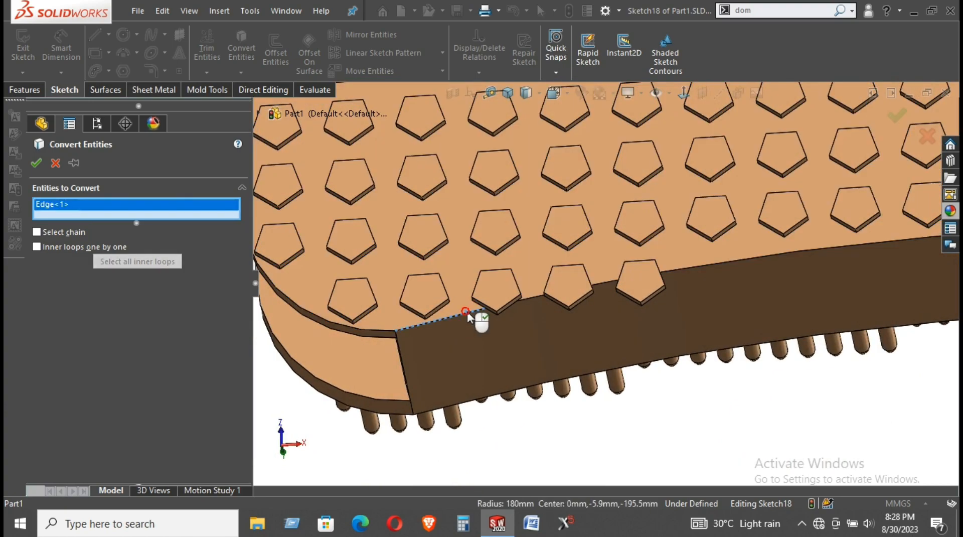
middle_click_drag(529, 299, 482, 276)
scroll(508, 344, "down", 5)
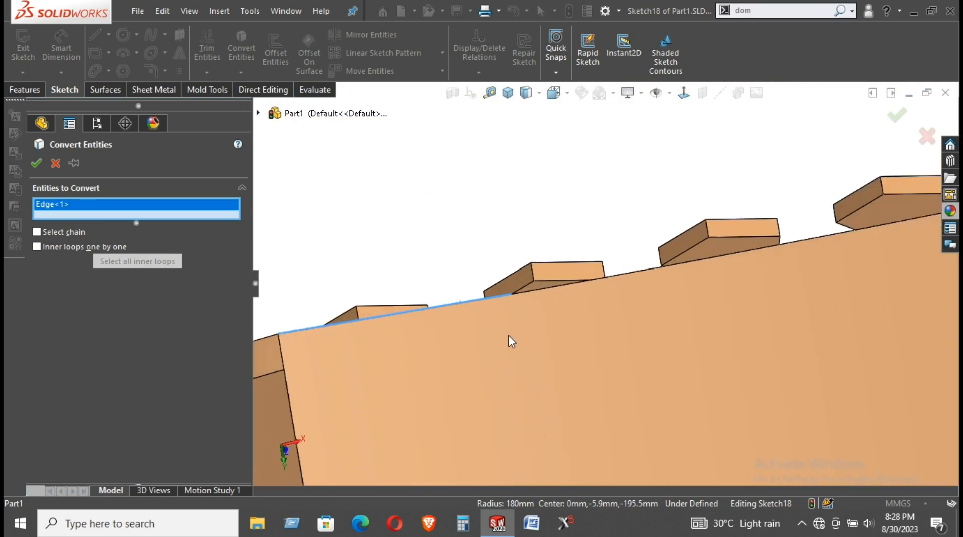
Add the next top edge segments along the front, including those between and under tiles
left_click(548, 280)
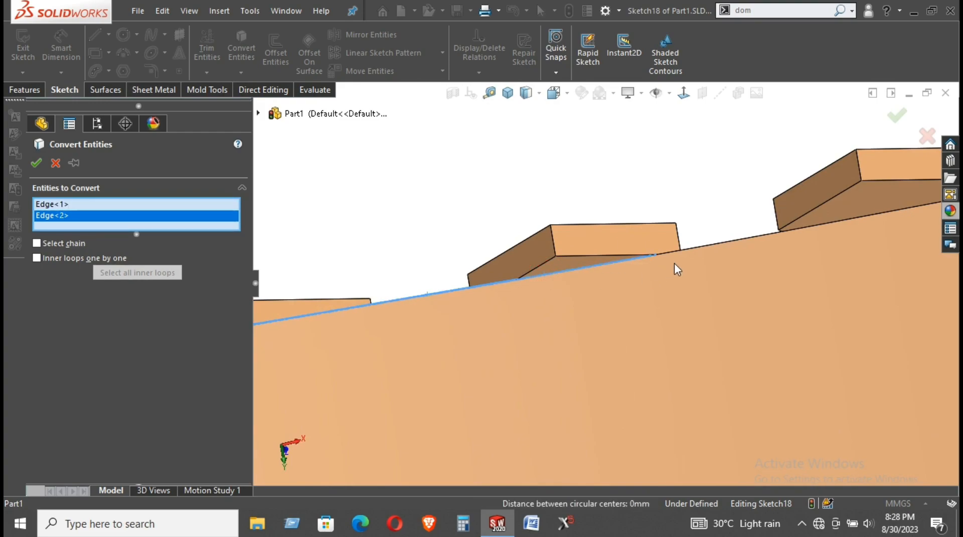
left_click(691, 252)
left_click(844, 221)
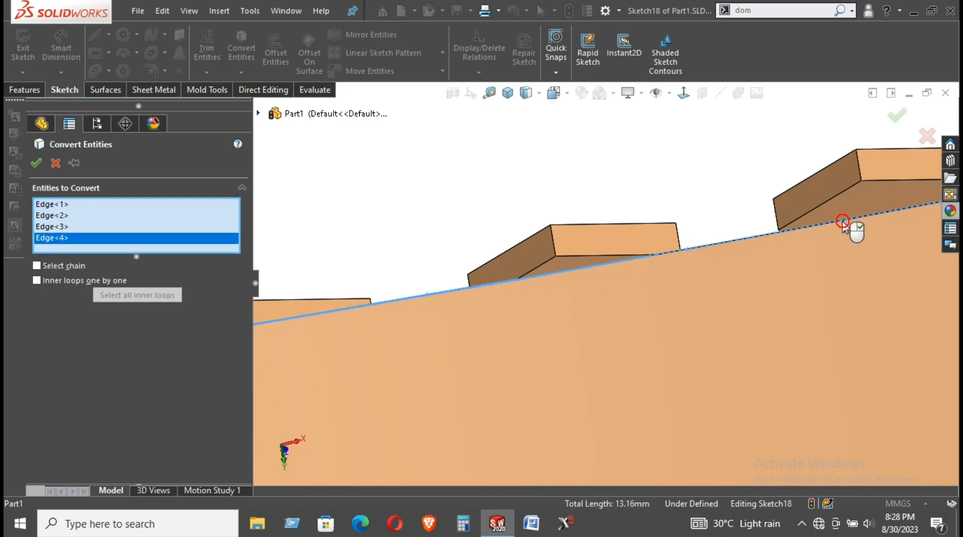
scroll(692, 284, "up", 5)
scroll(856, 254, "down", 3)
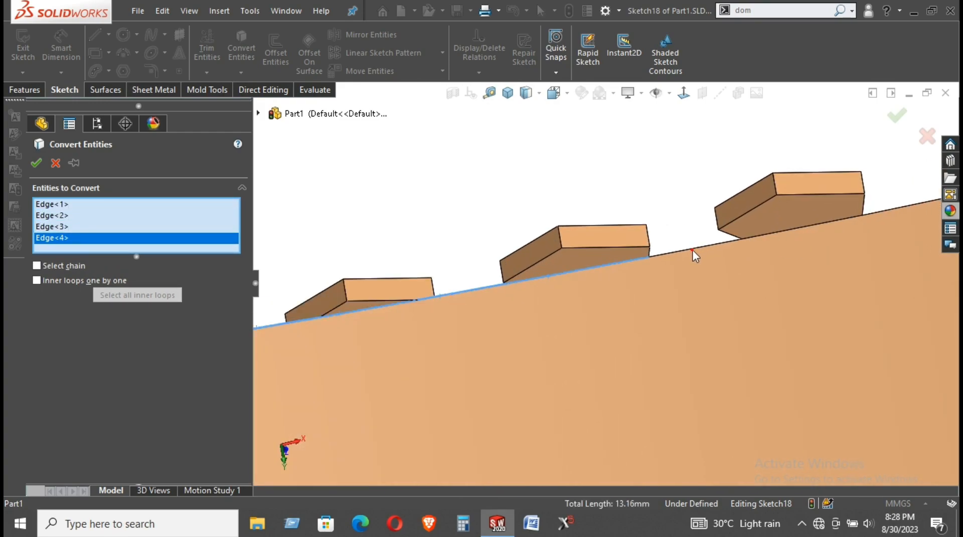
left_click(693, 249)
left_click(820, 224)
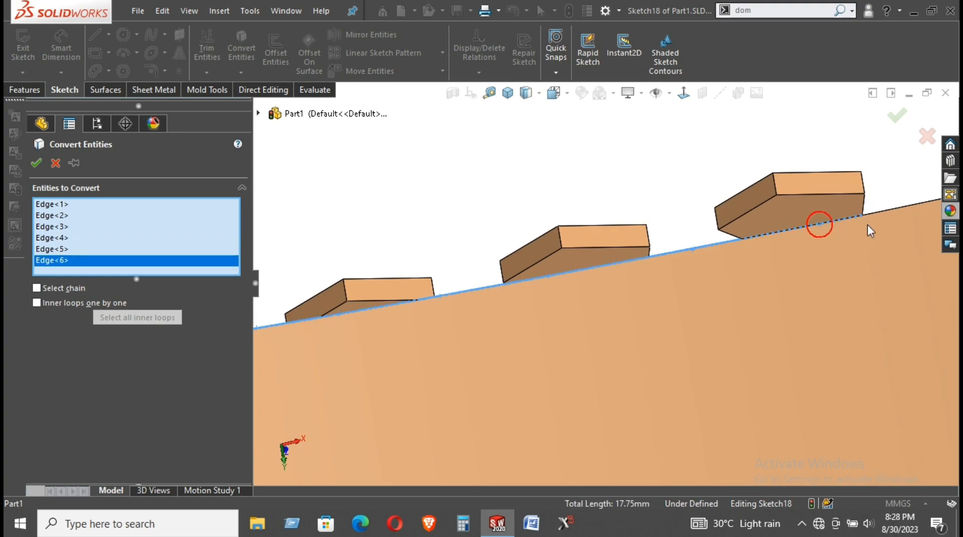
left_click(892, 211)
scroll(746, 289, "up", 5)
scroll(745, 298, "up", 3)
scroll(710, 265, "down", 6)
scroll(633, 243, "down", 2)
scroll(274, 341, "down", 3)
scroll(445, 321, "up", 5)
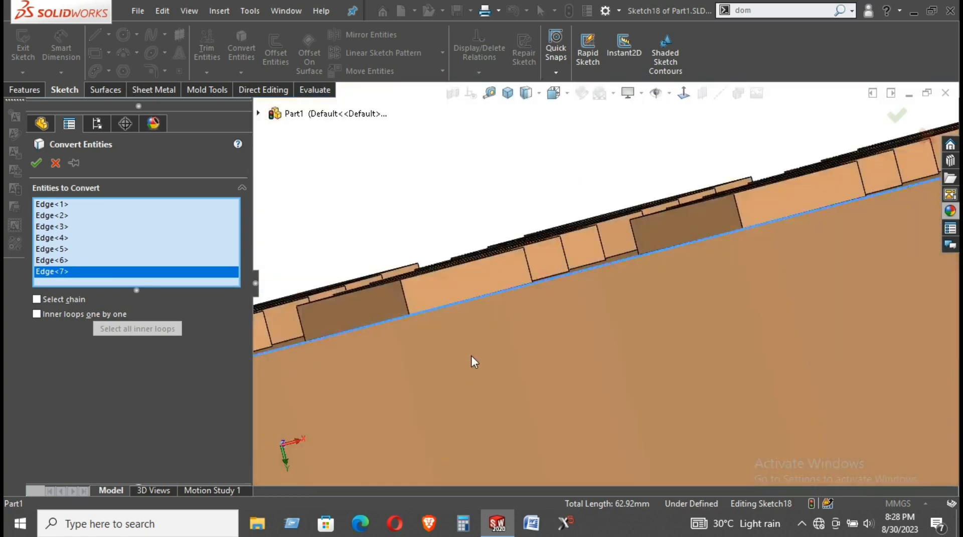
scroll(757, 258, "down", 4)
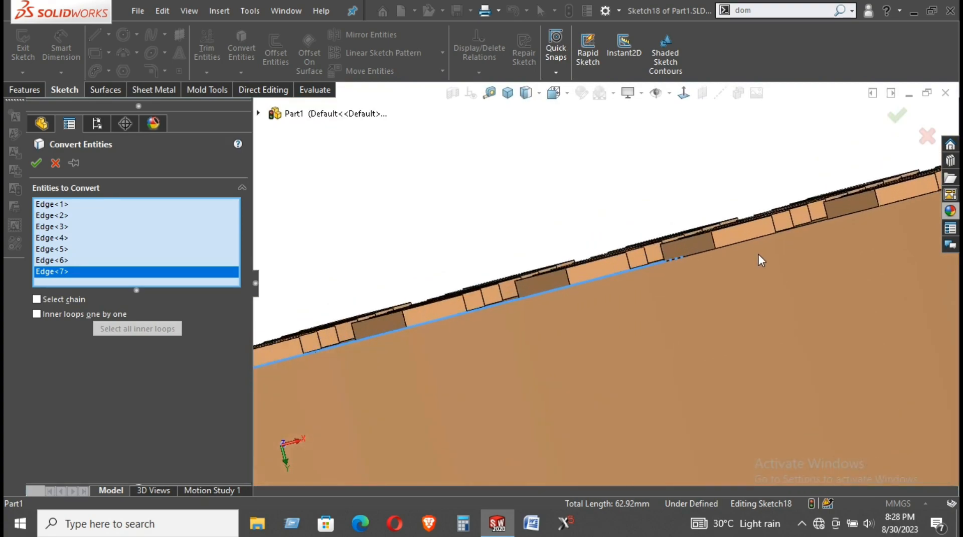
Add the sloped outer plate edge segments up to the board's front corner
left_click(695, 273)
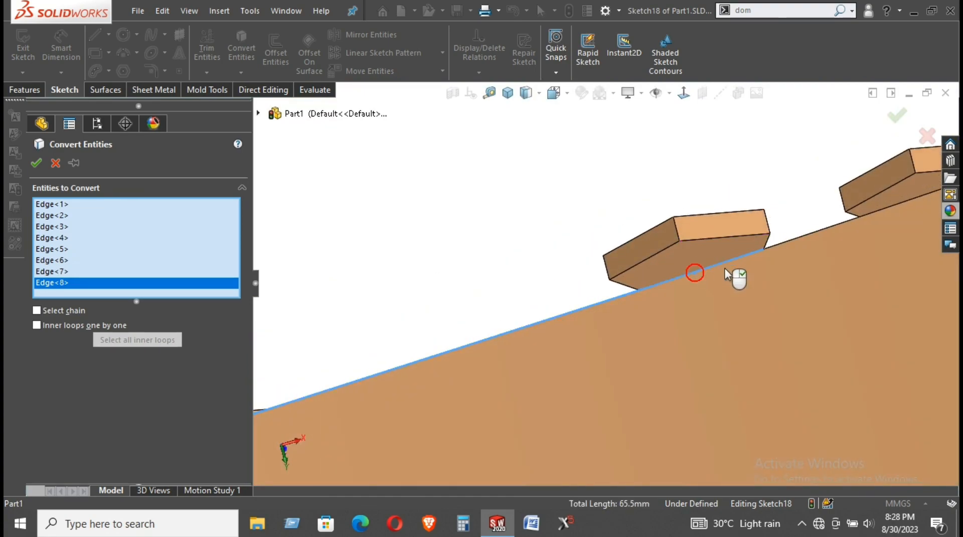
left_click(821, 228)
scroll(777, 253, "up", 1)
scroll(777, 253, "up", 3)
scroll(830, 231, "down", 3)
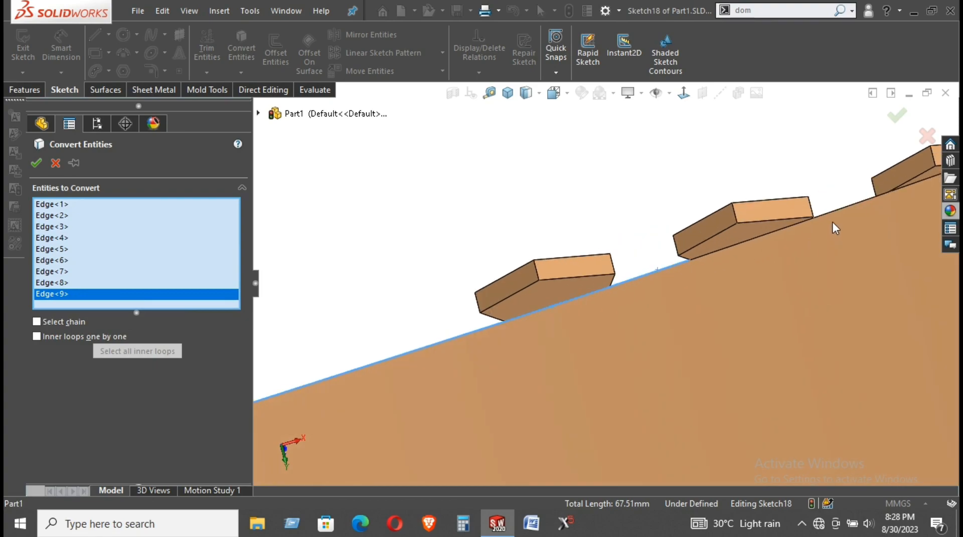
left_click(794, 225)
left_click(866, 205)
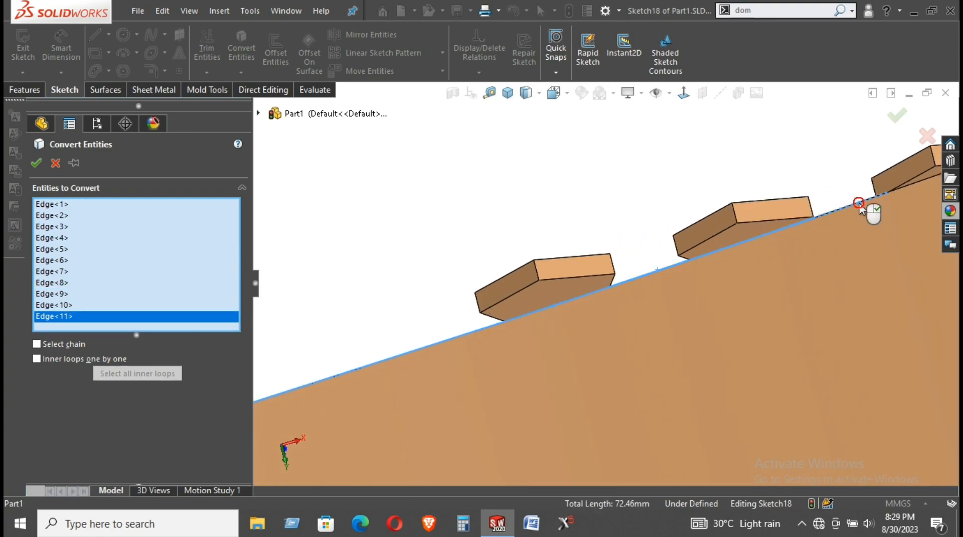
scroll(877, 209, "up", 2)
scroll(878, 209, "down", 2)
left_click(851, 198)
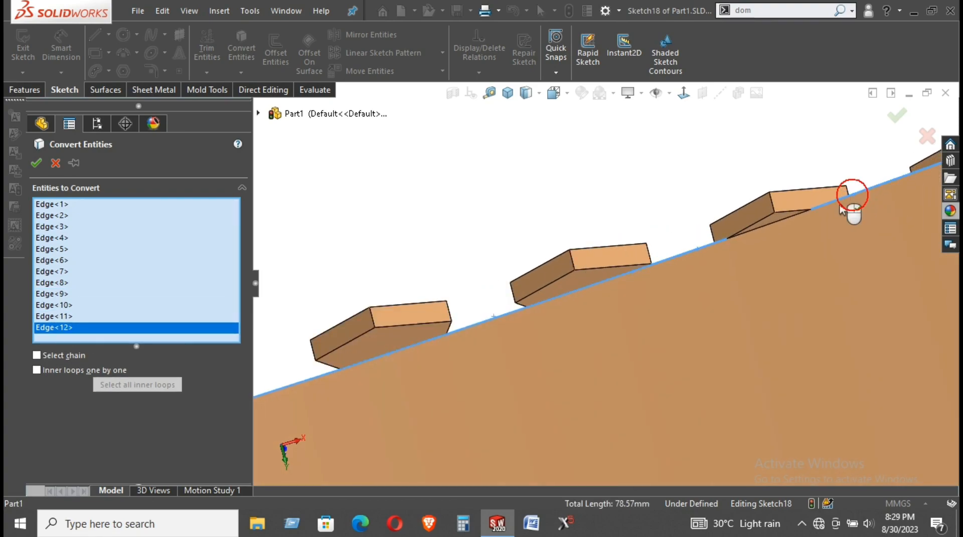
left_click(794, 220)
scroll(787, 231, "up", 2)
scroll(811, 219, "down", 5)
scroll(833, 199, "down", 2)
left_click(827, 200)
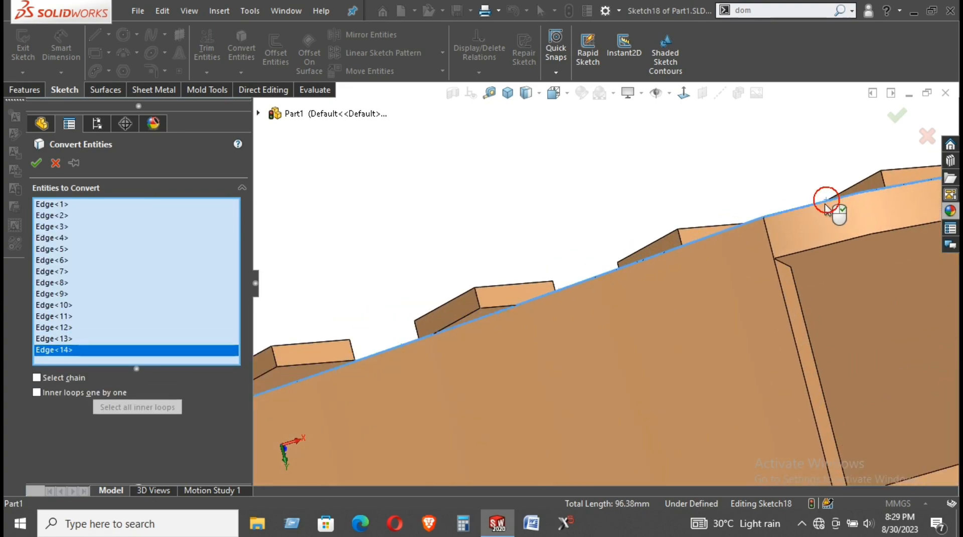
scroll(800, 273, "up", 5)
scroll(853, 270, "down", 2)
scroll(802, 234, "down", 2)
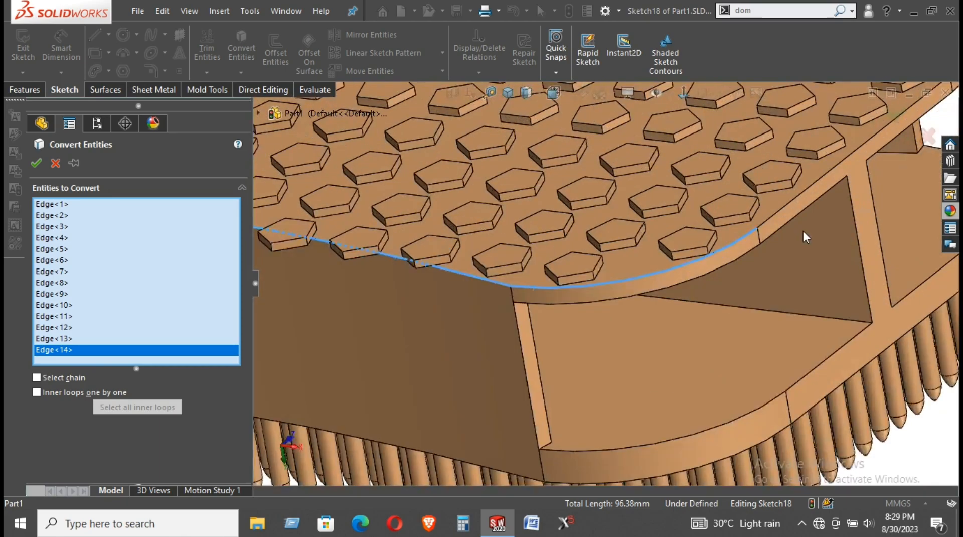
left_click(766, 222)
scroll(767, 268, "up", 5)
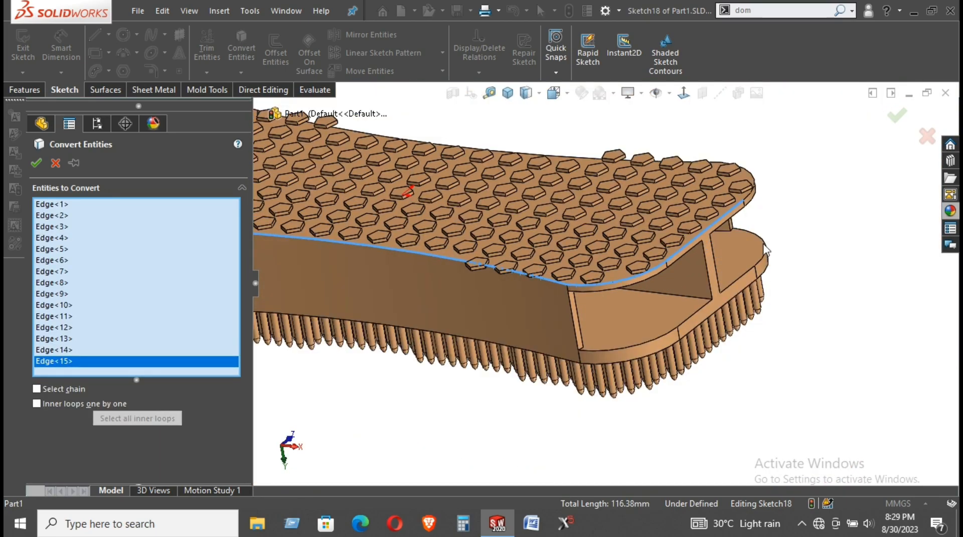
scroll(694, 256, "down", 5)
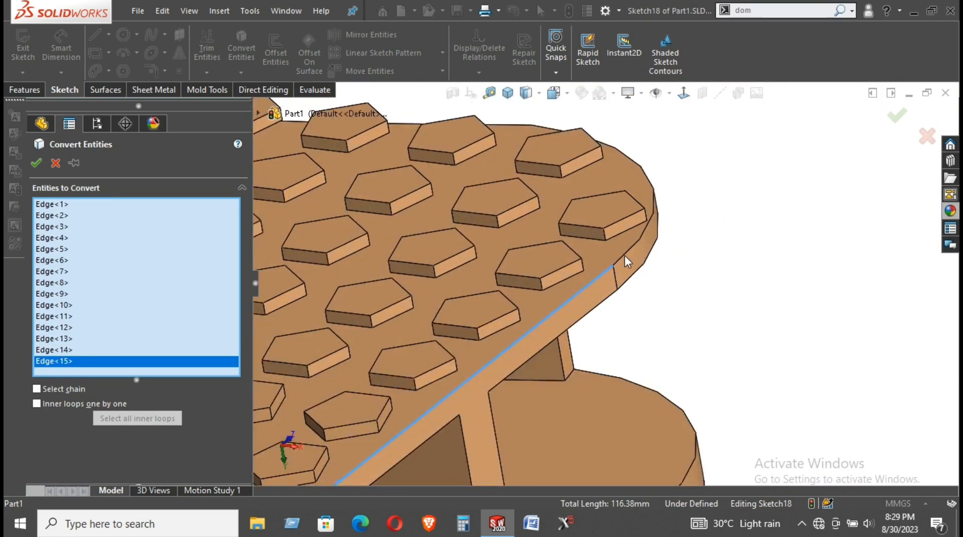
left_click(624, 256)
scroll(623, 152, "up", 2)
Add the curved diagonal plate edge and further outer edges beside the tiles, including the long side edge
middle_click_drag(577, 173, 495, 302)
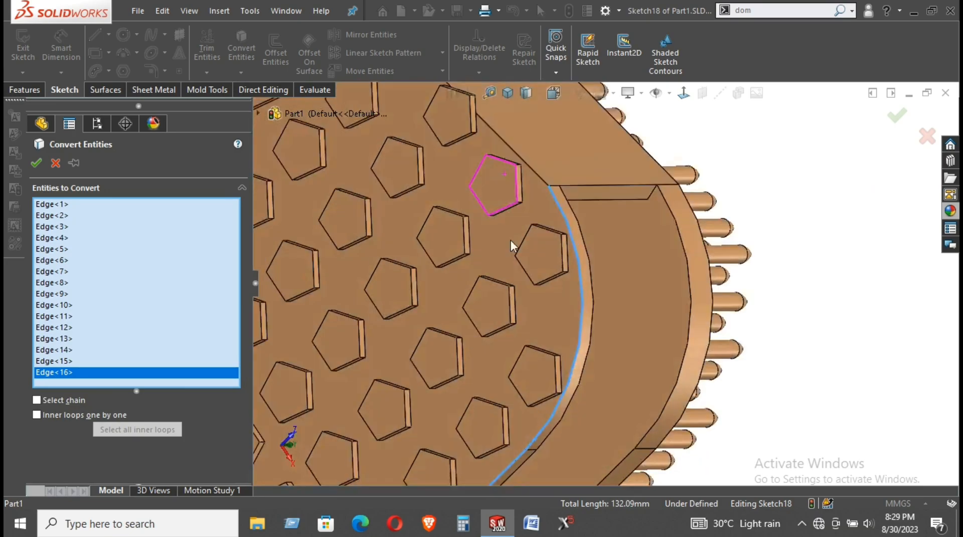
left_click(543, 179)
scroll(543, 182, "up", 2)
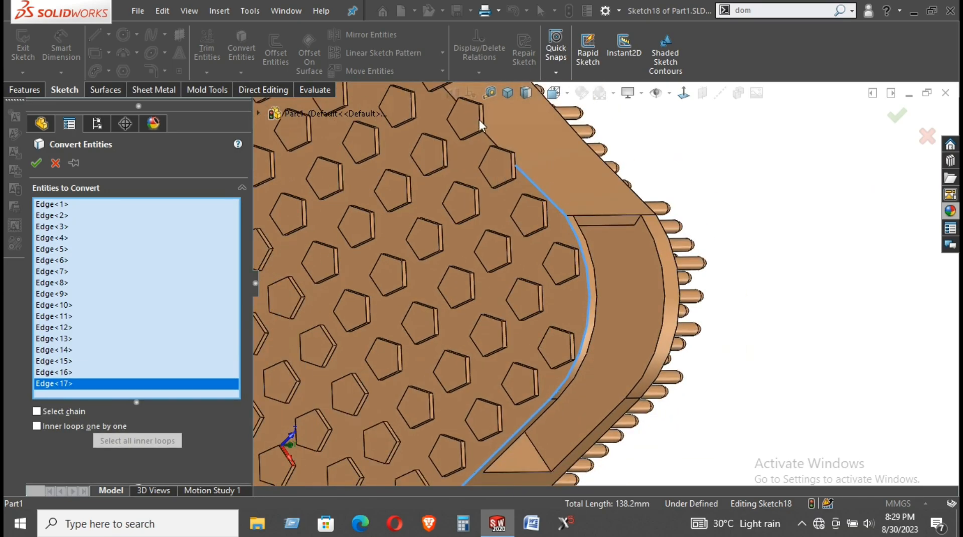
scroll(546, 152, "down", 2)
middle_click_drag(547, 155, 462, 199)
scroll(457, 189, "down", 6)
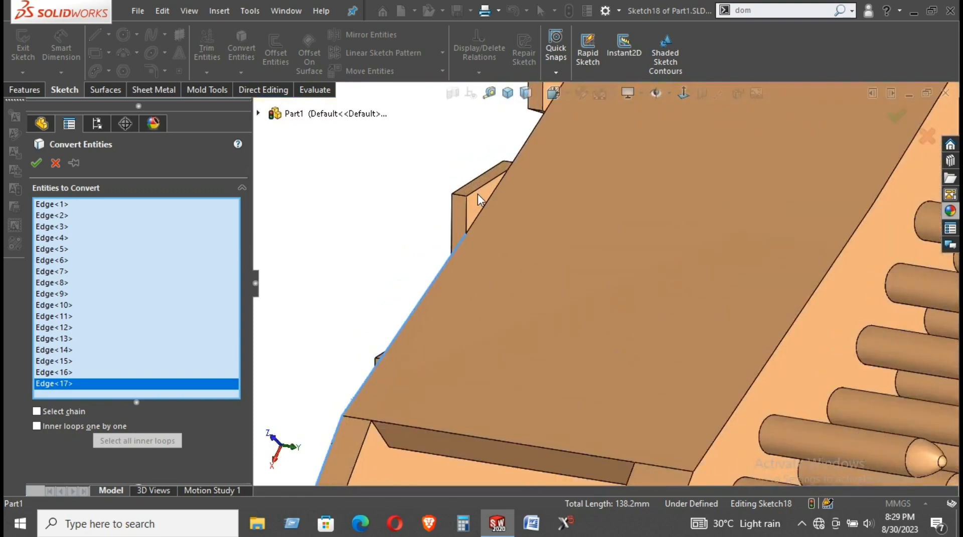
left_click(514, 219)
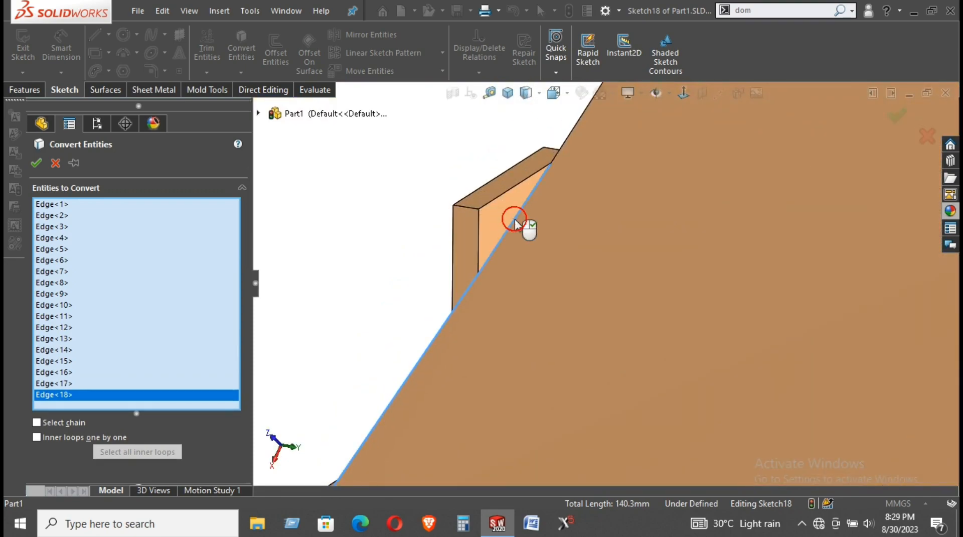
left_click(571, 138)
scroll(554, 227, "up", 2)
scroll(632, 151, "up", 2)
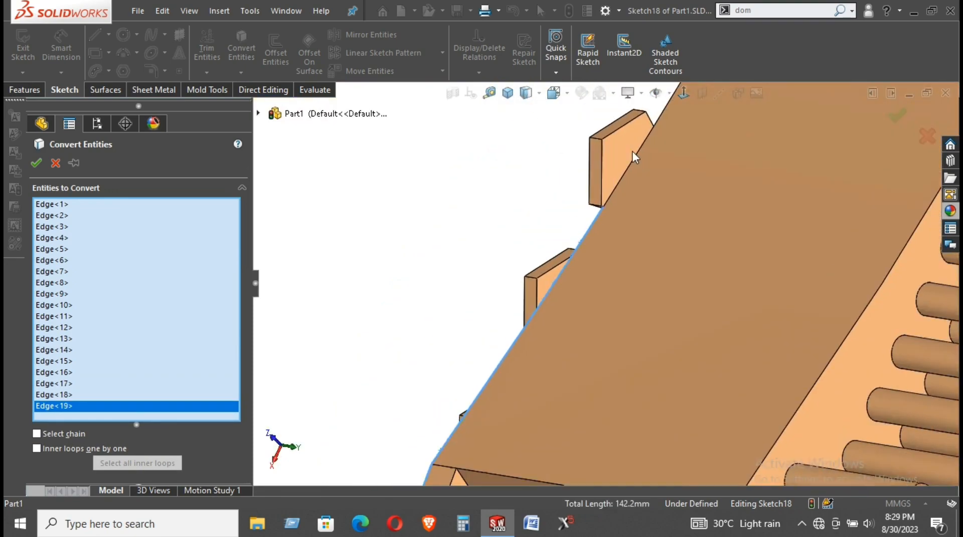
scroll(627, 177, "down", 2)
left_click(625, 176)
left_click(664, 118)
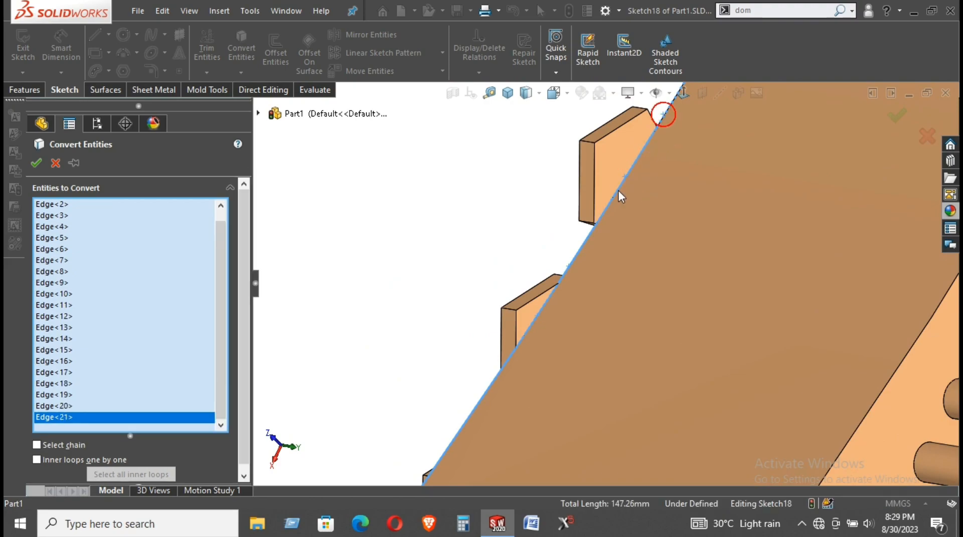
scroll(628, 201, "up", 2)
scroll(630, 204, "down", 3)
left_click(631, 201)
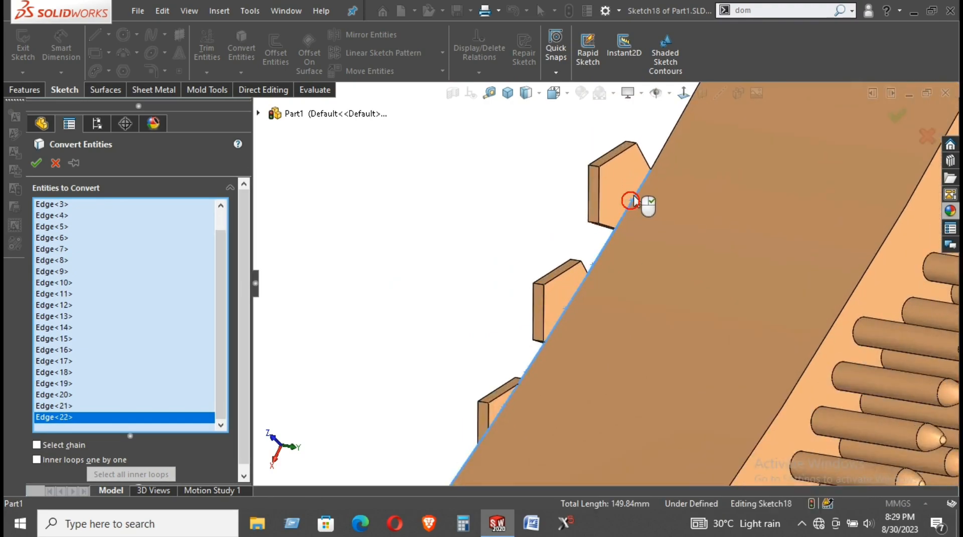
left_click(661, 152)
scroll(631, 222, "up", 2)
scroll(631, 222, "up", 3)
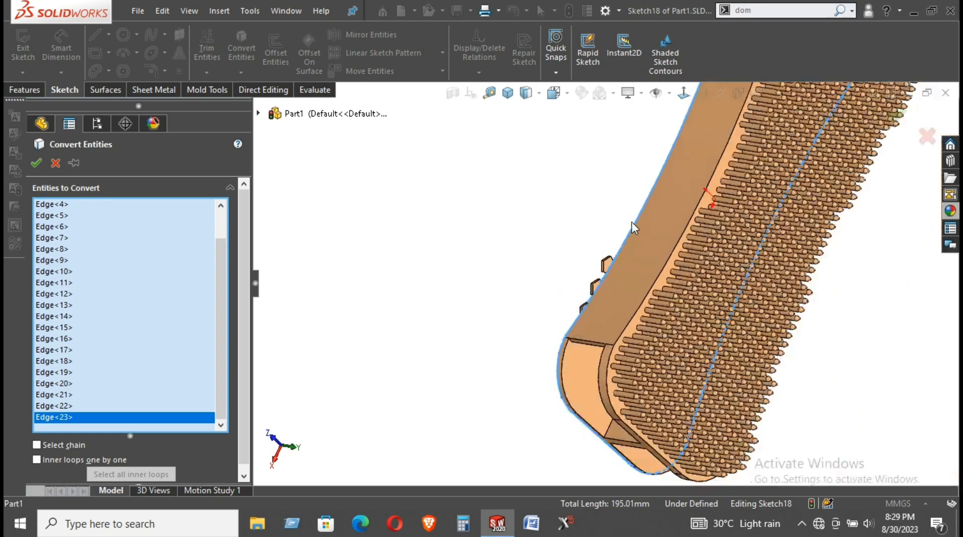
scroll(631, 223, "down", 2)
scroll(622, 226, "down", 4)
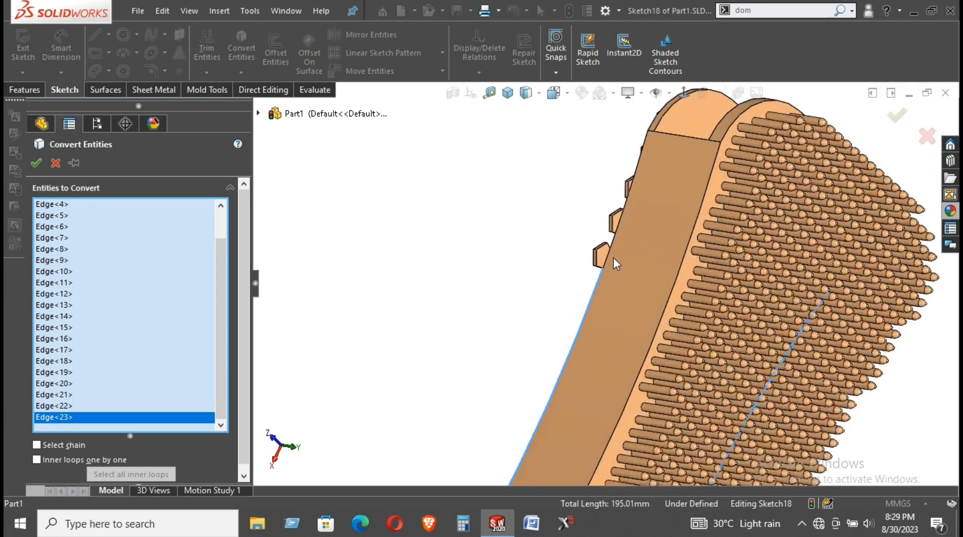
Drop a mistakenly picked tile face and add the plate edges running up the side
left_click(594, 262)
left_click(593, 261)
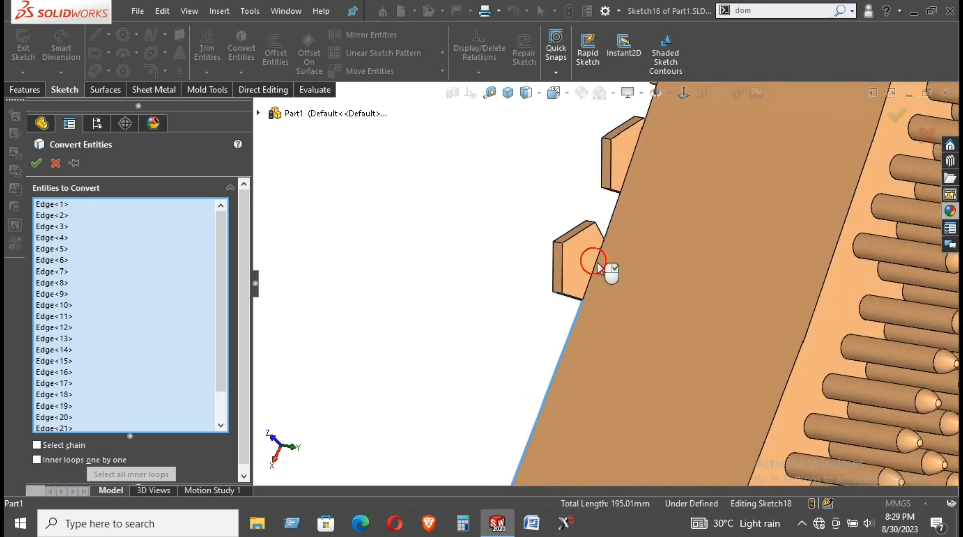
left_click(596, 262)
left_click(613, 215)
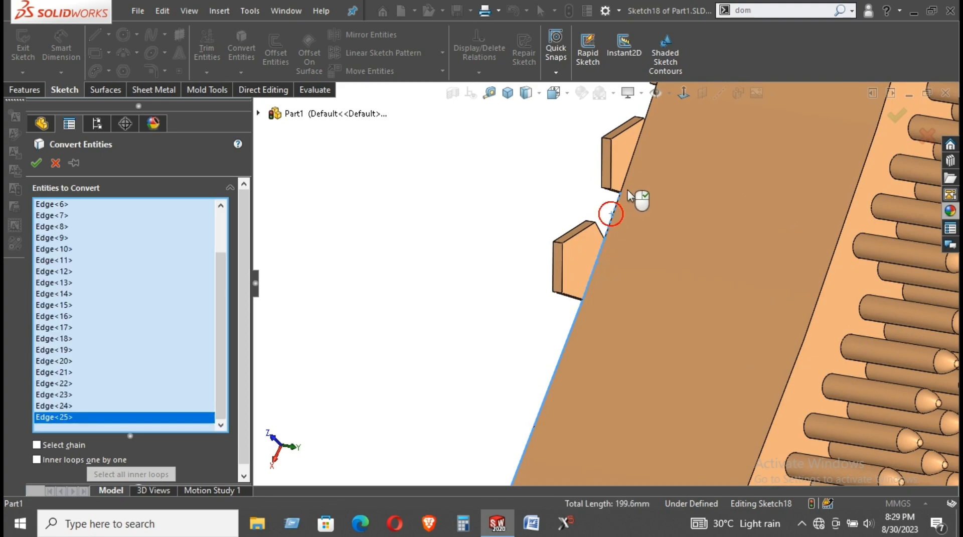
left_click(628, 173)
left_click(648, 112)
scroll(646, 271, "up", 5)
scroll(621, 242, "down", 5)
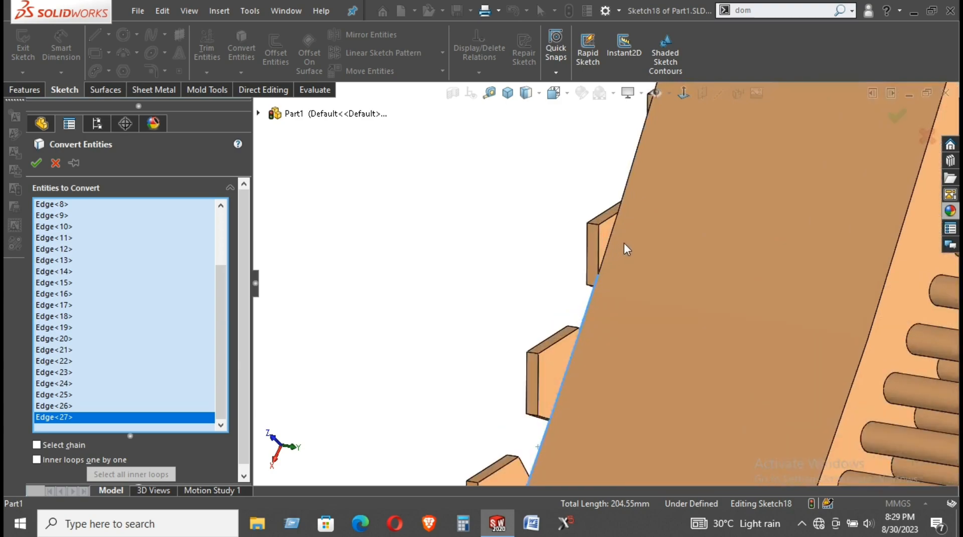
left_click(612, 234)
left_click(623, 192)
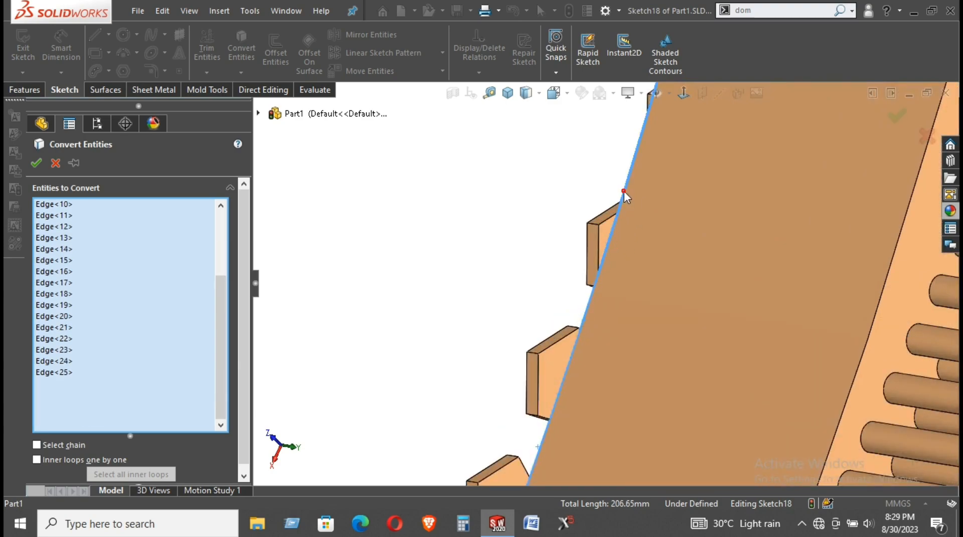
scroll(624, 251, "up", 2)
scroll(625, 253, "up", 4)
scroll(625, 246, "down", 3)
Add the curved end edge and last top edge, then confirm the fully defined outline
middle_click_drag(631, 221, 647, 259)
left_click(637, 252)
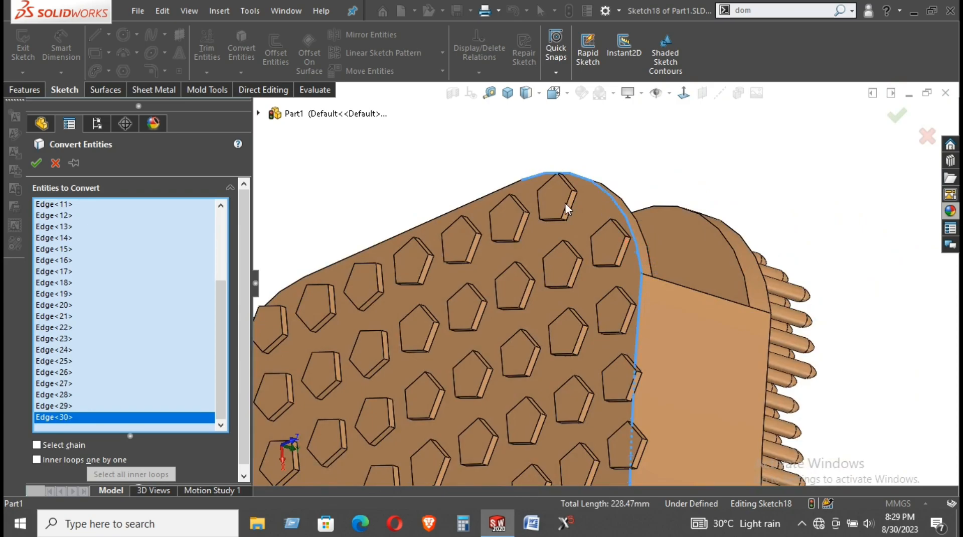
left_click(492, 196)
middle_click_drag(536, 217, 377, 285)
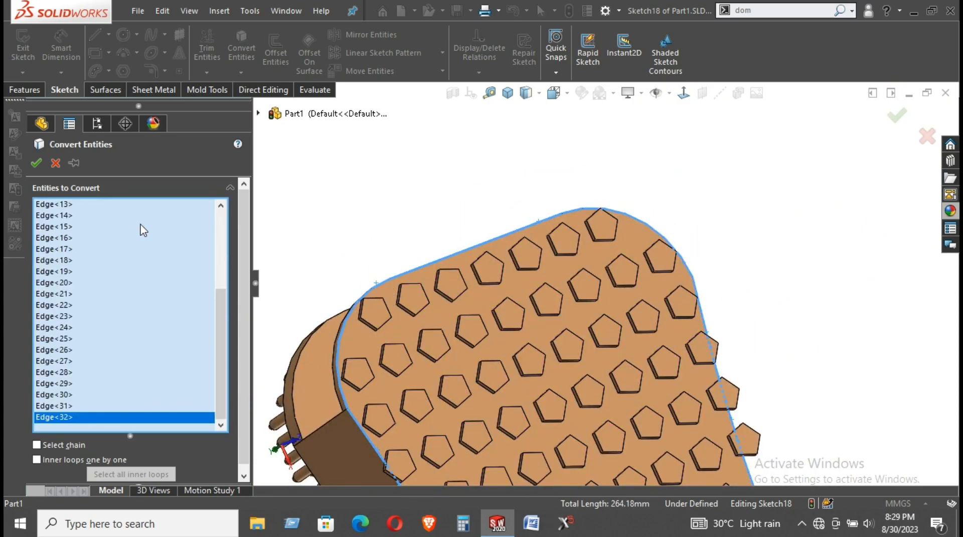
left_click(36, 163)
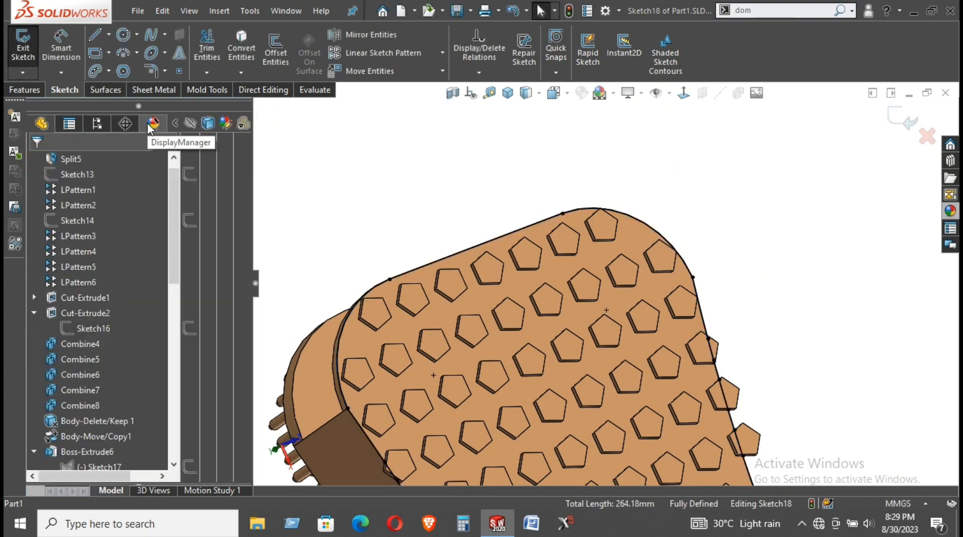
Offset the converted board outline outward by 11.00 mm
scroll(485, 258, "up", 2)
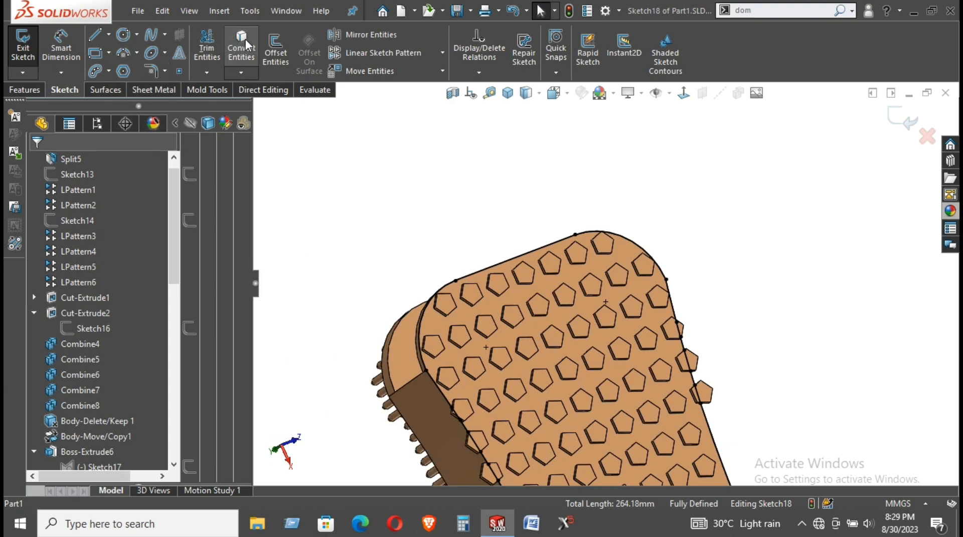
left_click(270, 41)
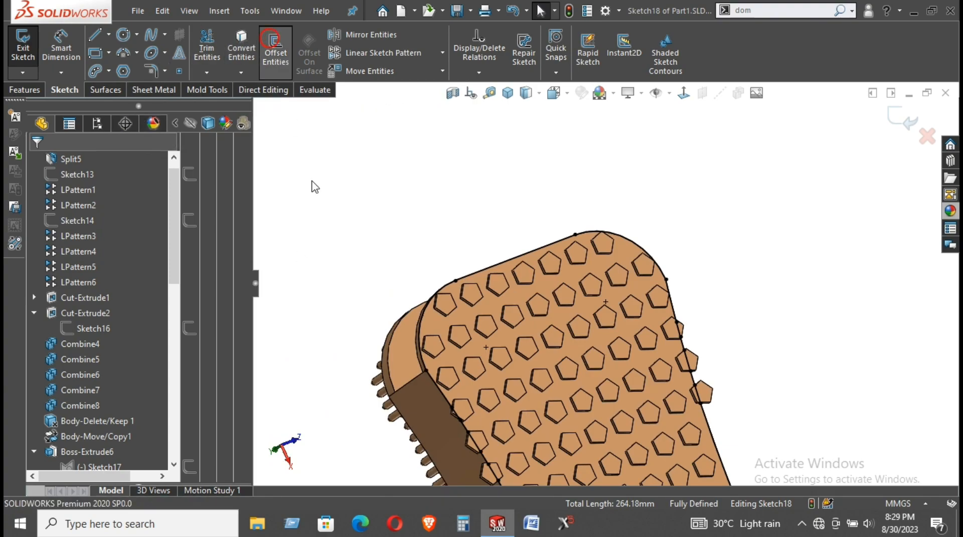
left_click(422, 319)
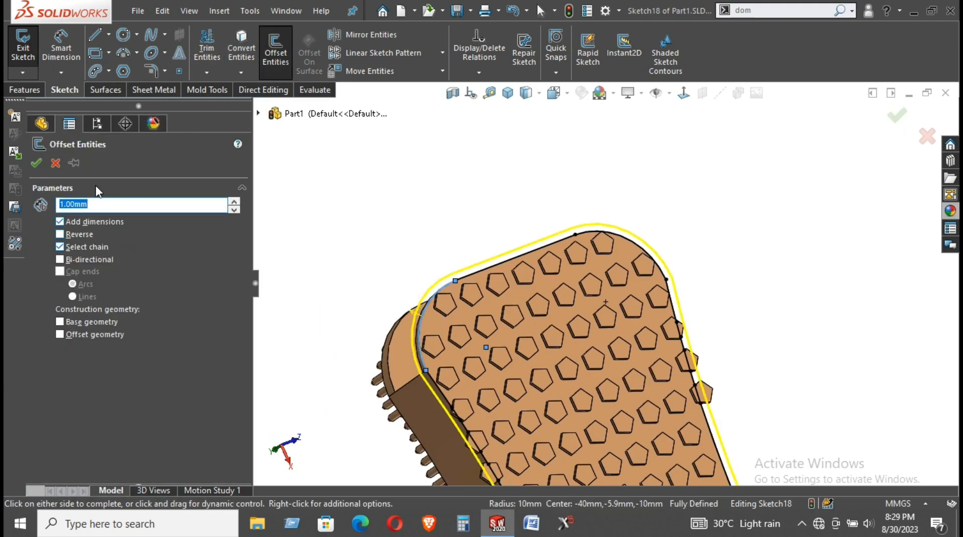
scroll(535, 265, "up", 1)
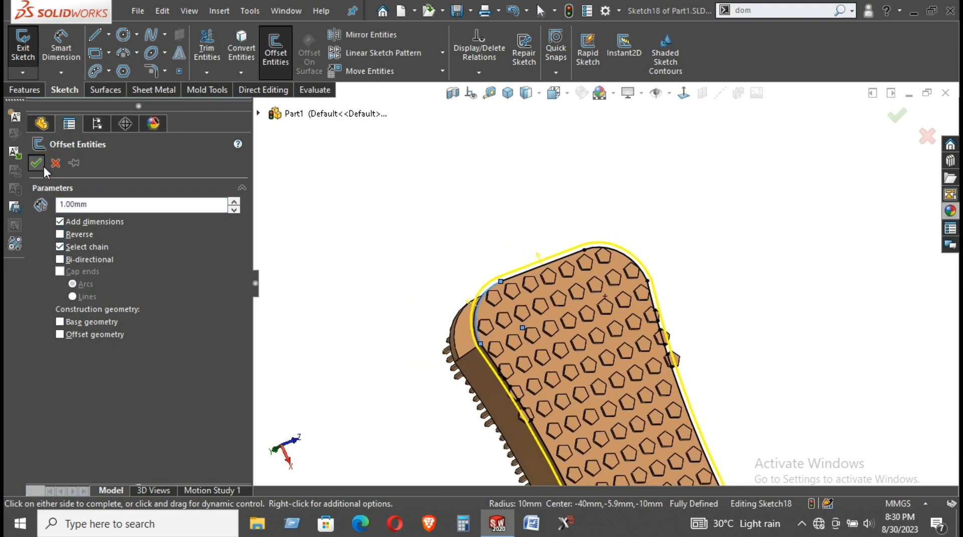
middle_click_drag(442, 216, 410, 212)
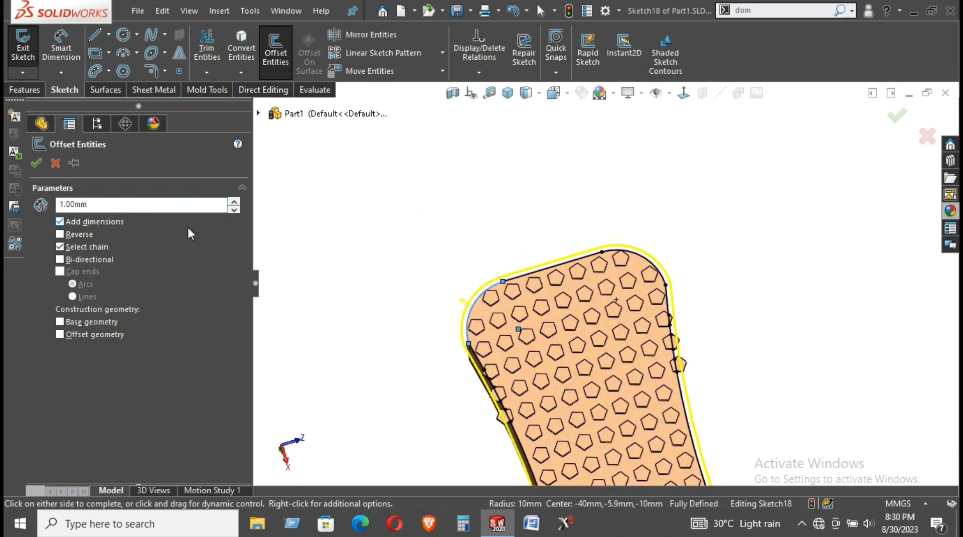
left_click(234, 200)
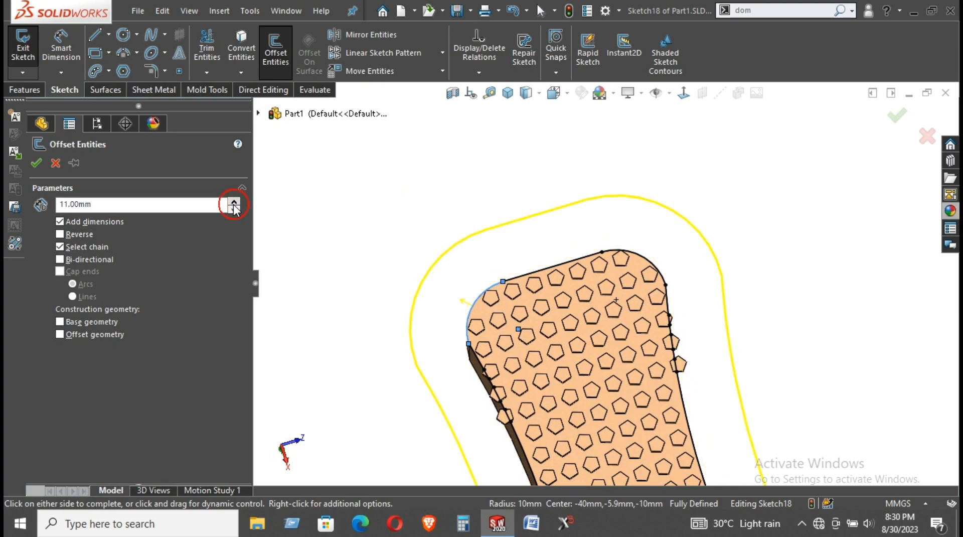
left_click(36, 163)
Extrude-cut the offset sketch 10.50 mm in reverse direction to remove the overhanging tile pieces
left_click(20, 90)
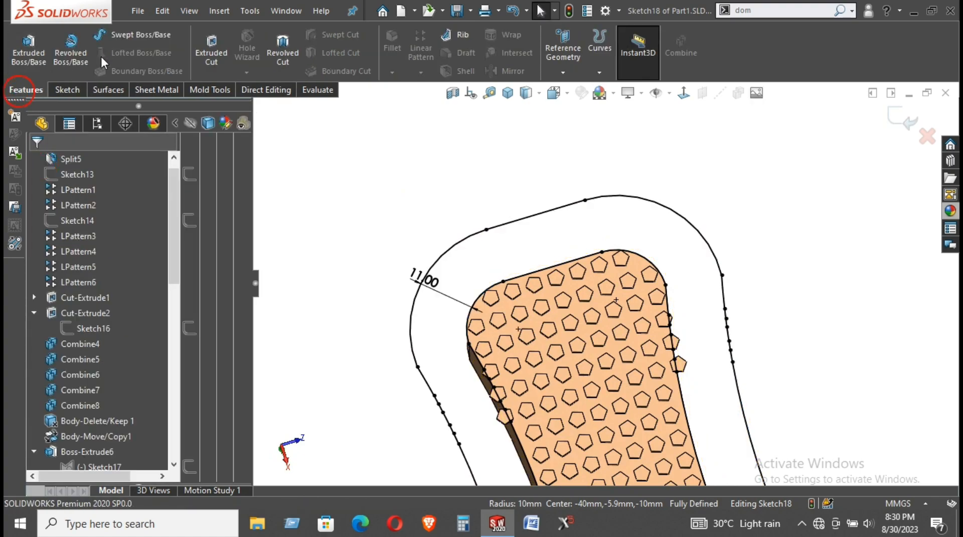
left_click(209, 57)
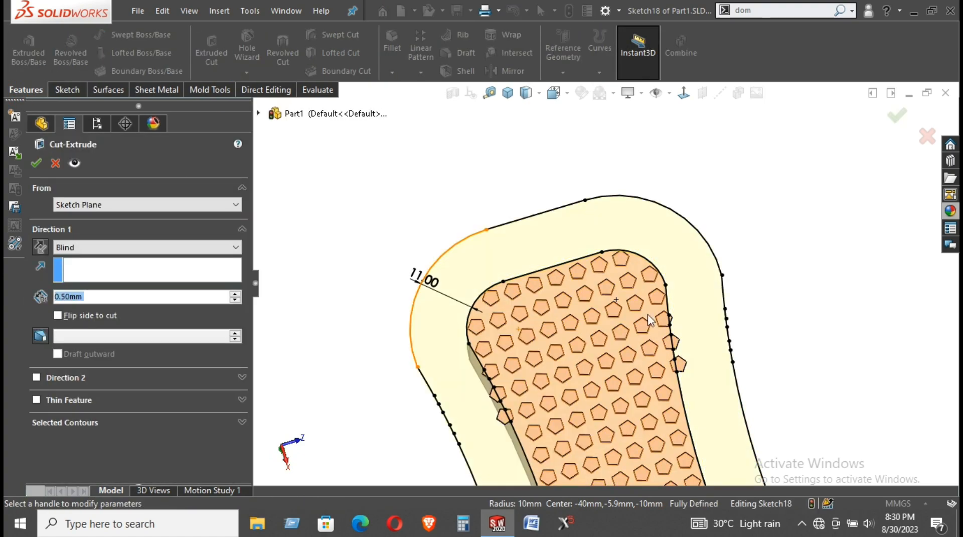
left_click(235, 293)
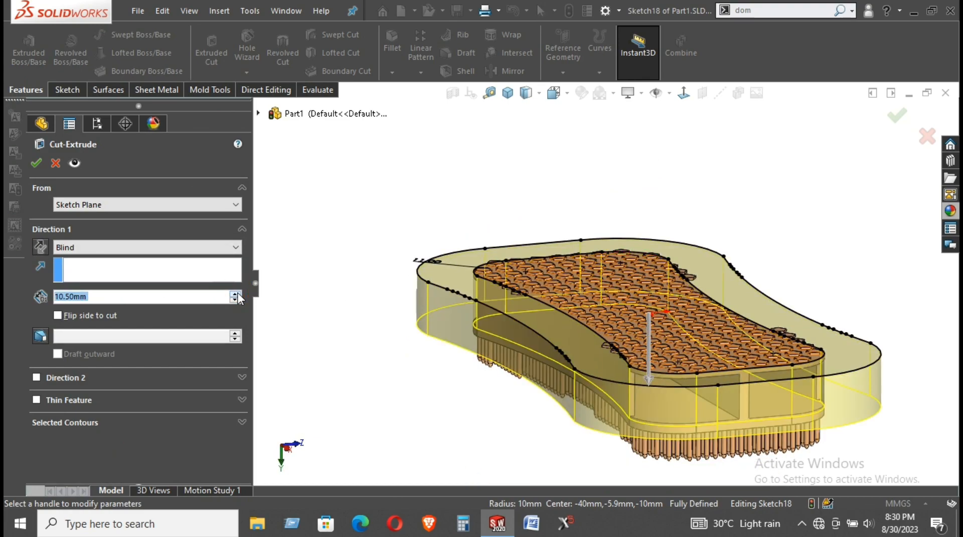
left_click(40, 246)
left_click(34, 163)
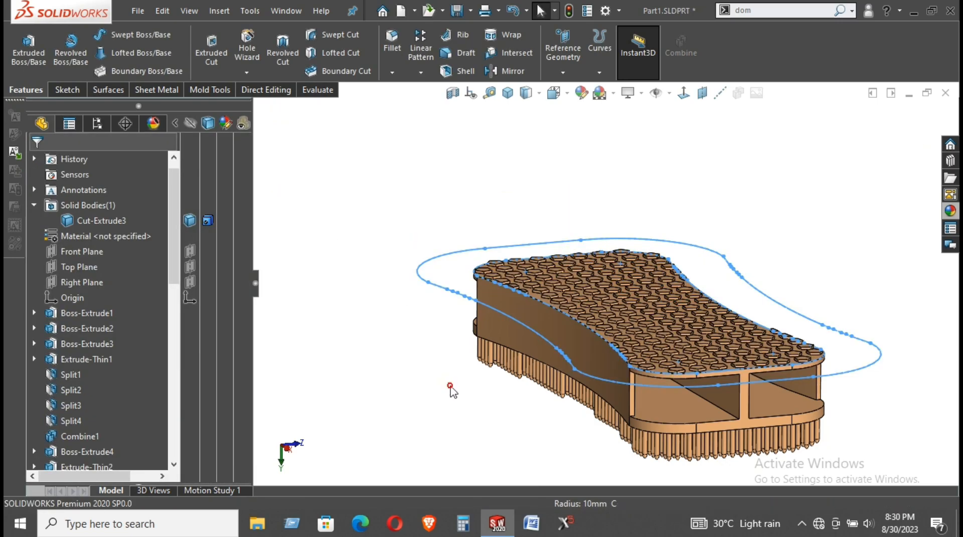
Start a new sketch on a pentagon tile's top face
scroll(554, 276, "down", 5)
scroll(509, 307, "down", 5)
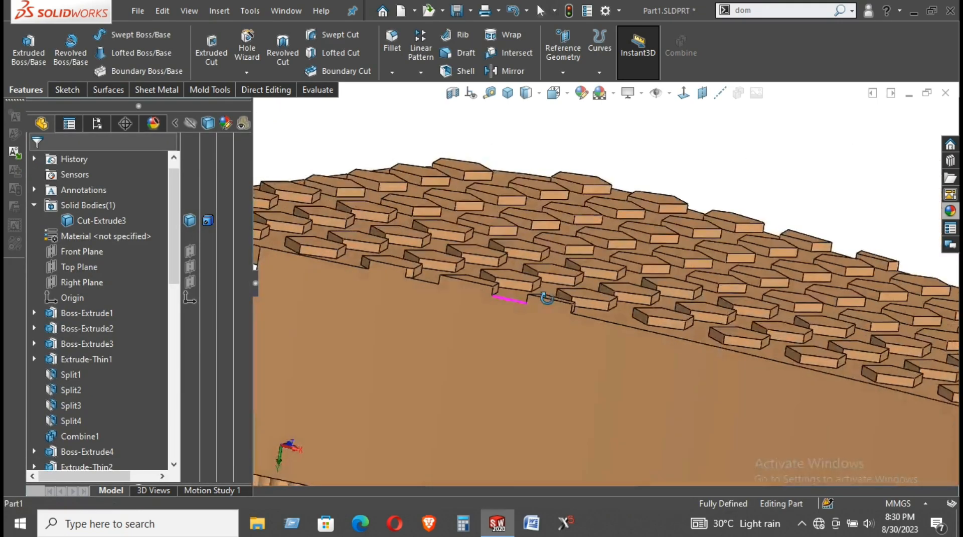
right_click(575, 269)
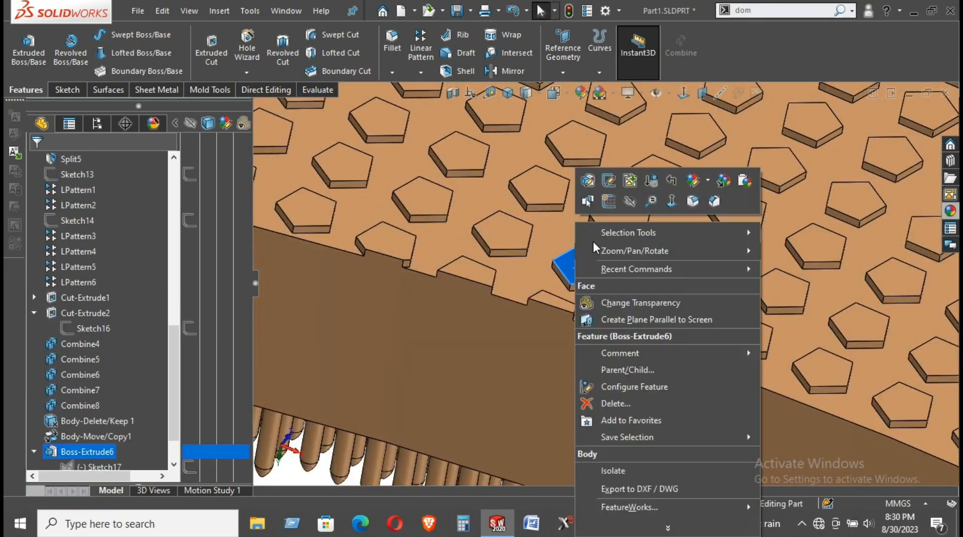
left_click(598, 178)
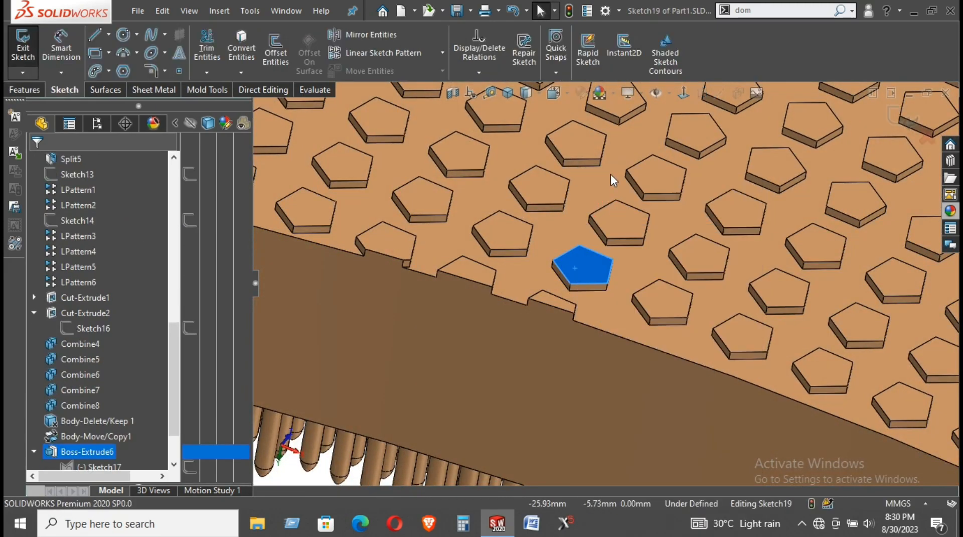
Viewing normal to the face, draw a center rectangle from the origin enclosing the whole board
left_click(677, 96)
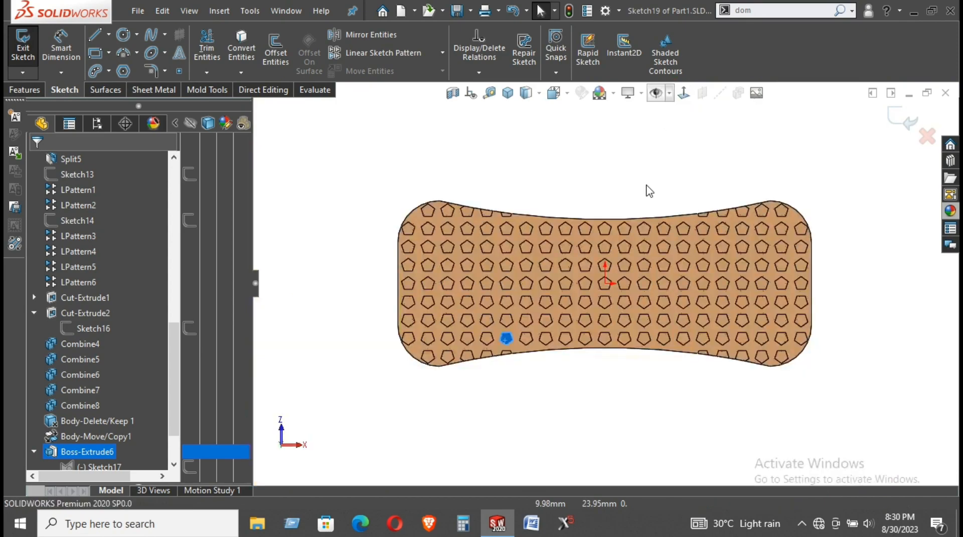
left_click(99, 56)
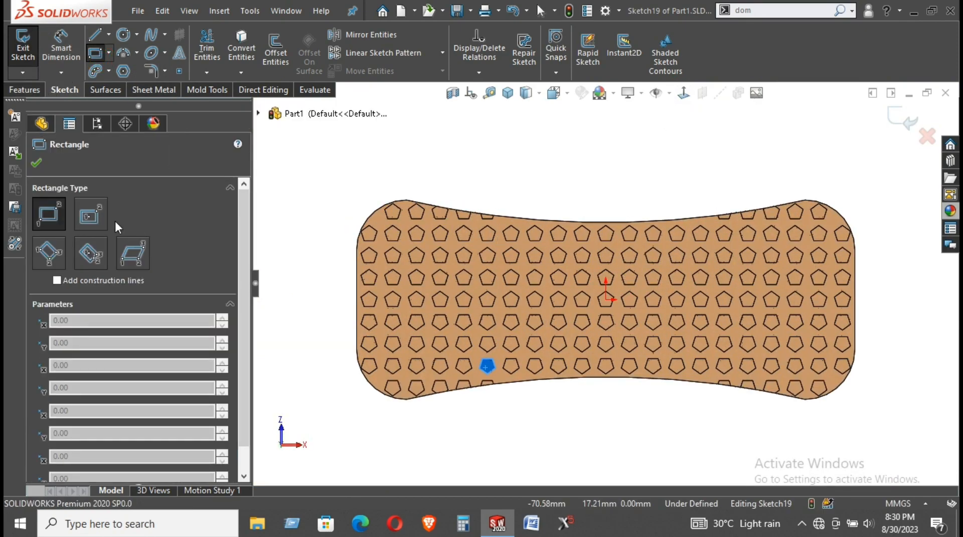
left_click(87, 216)
left_click(608, 299)
left_click(885, 180)
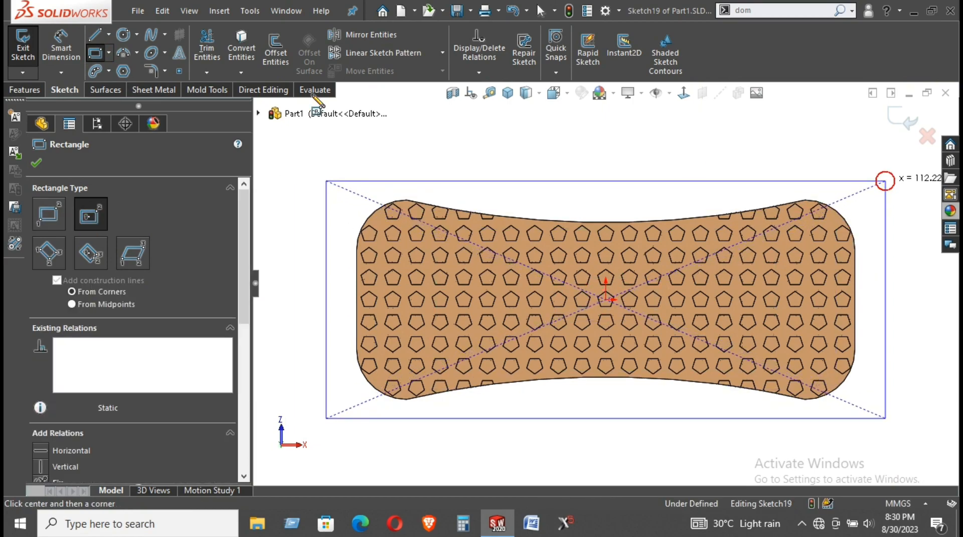
left_click(22, 90)
left_click(211, 52)
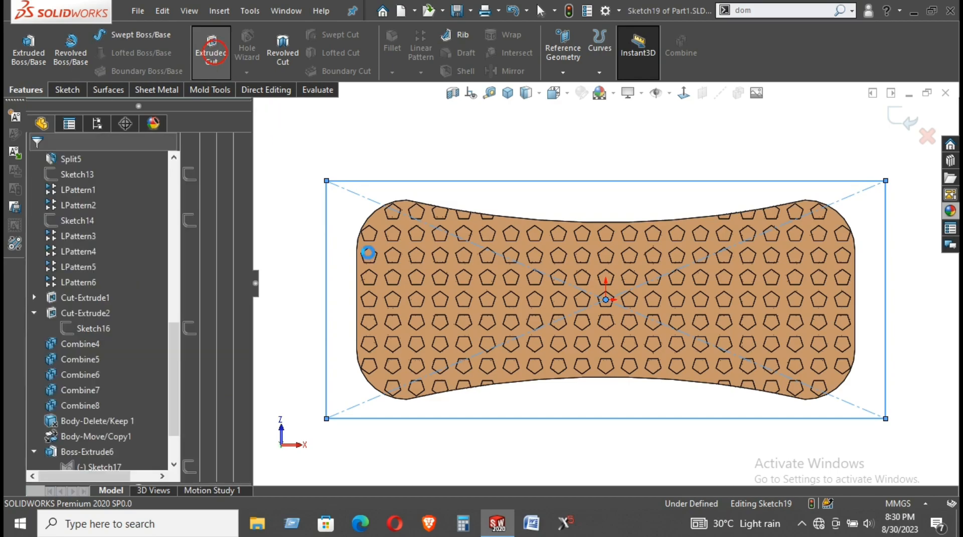
Preview a 0.50 mm blind cut depth and orbit to check the board's edges
middle_click_drag(468, 39, 422, 125)
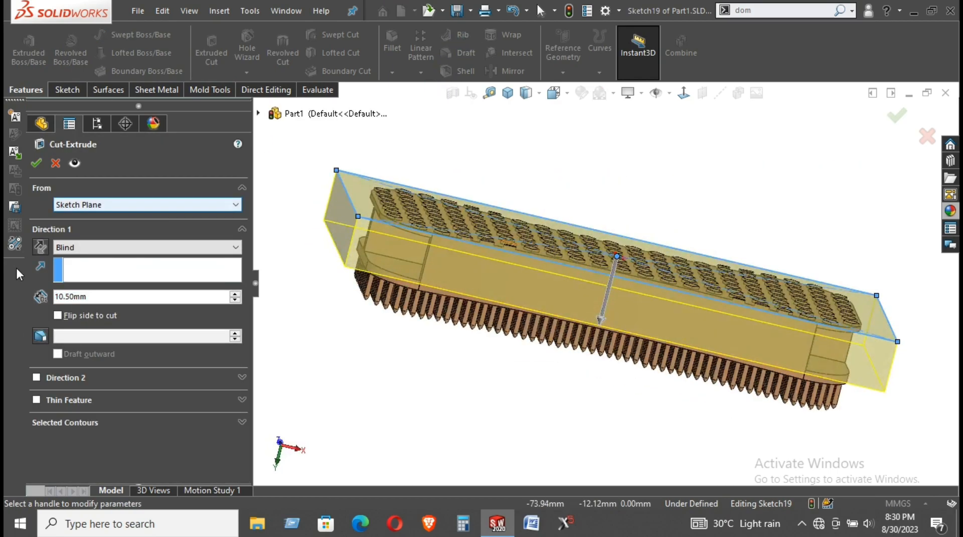
left_click(104, 297)
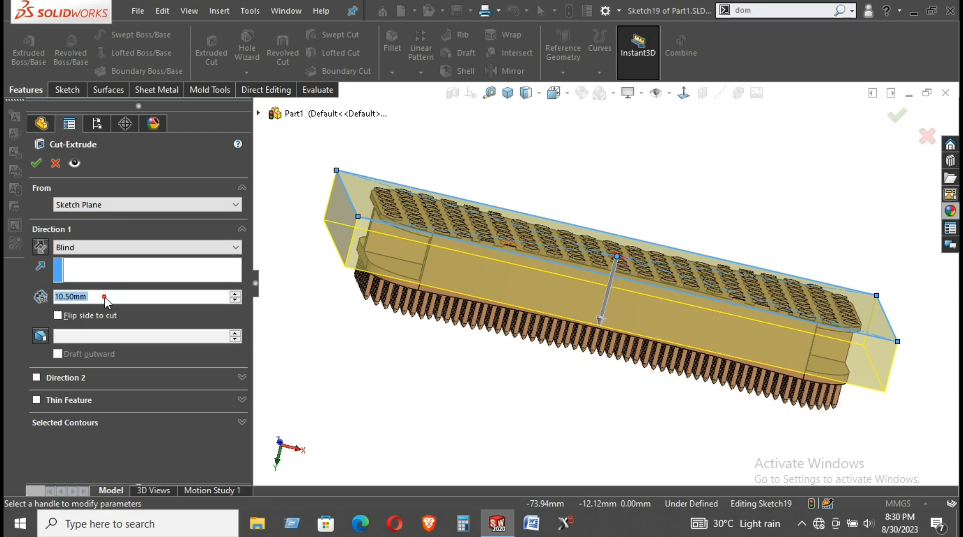
type(".5")
key("Return")
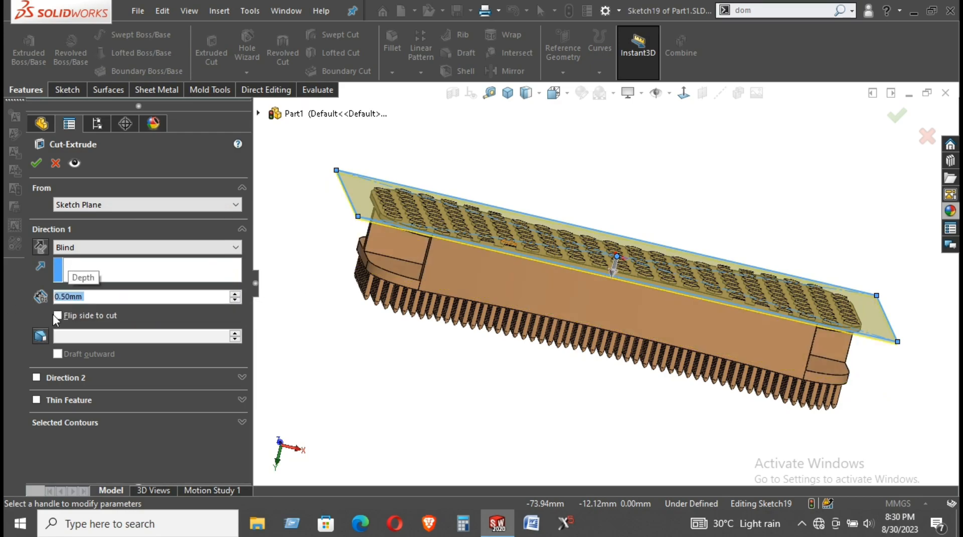
middle_click_drag(421, 251, 440, 211)
scroll(529, 256, "down", 5)
mouse_move(495, 246)
middle_mouse_down()
mouse_move(494, 221)
mouse_move(474, 263)
middle_mouse_up()
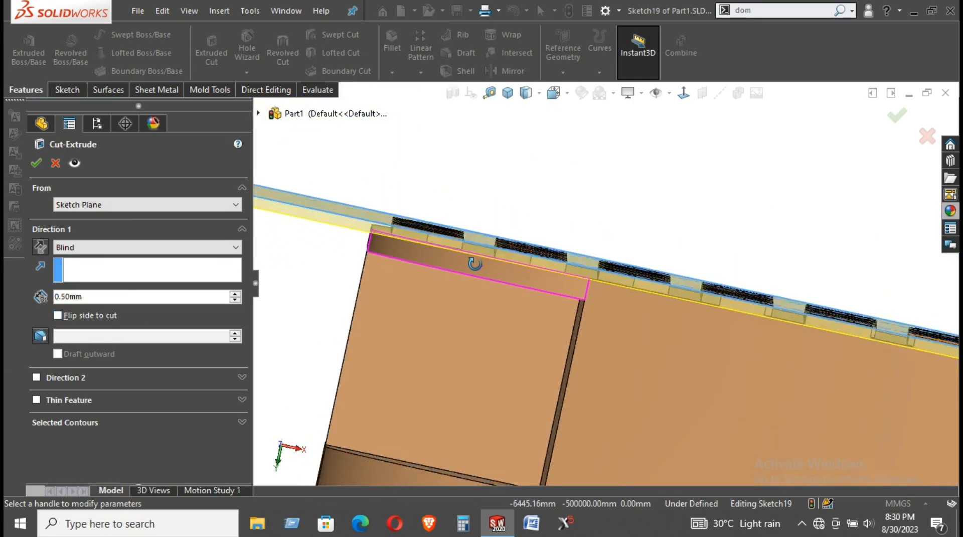
Change the cut depth to 0.20 mm and confirm, trimming the pentagon tiles flush
double_click(110, 297)
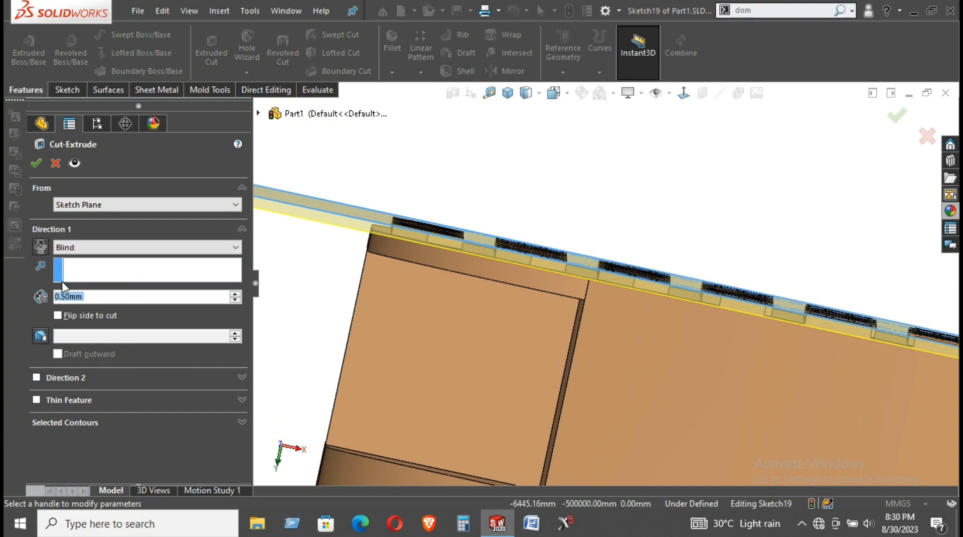
type(".2")
key("Return")
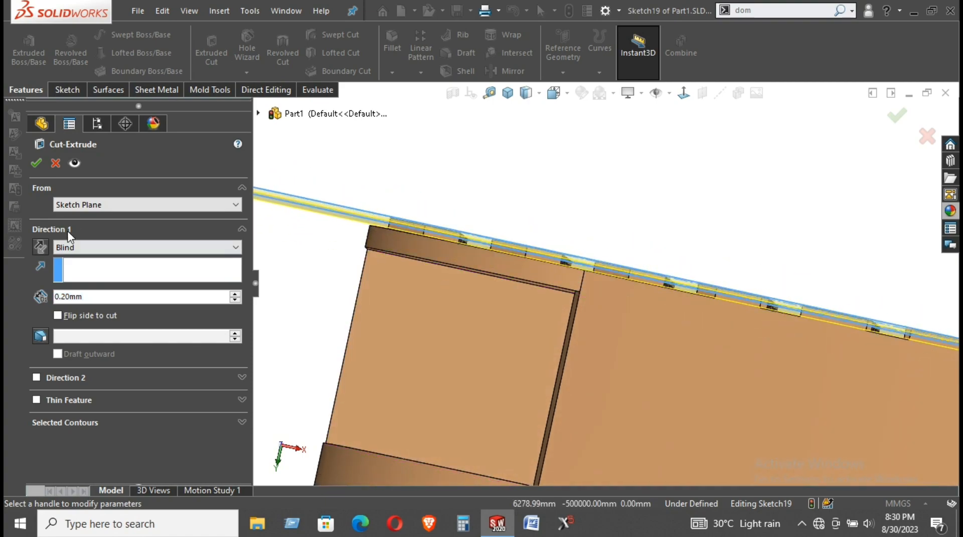
left_click(39, 163)
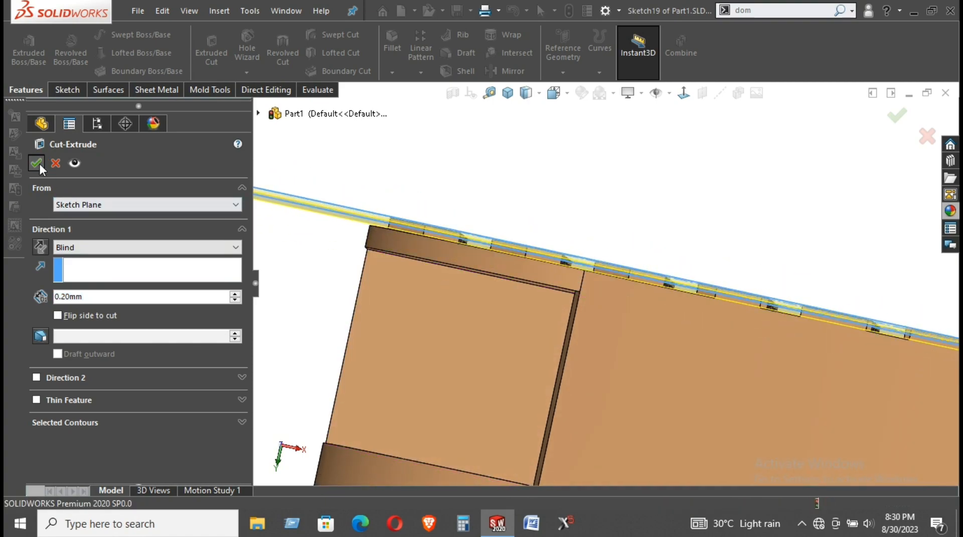
middle_click_drag(649, 181, 592, 245)
scroll(787, 344, "up", 4)
scroll(776, 327, "down", 2)
scroll(770, 320, "up", 5)
scroll(767, 317, "down", 5)
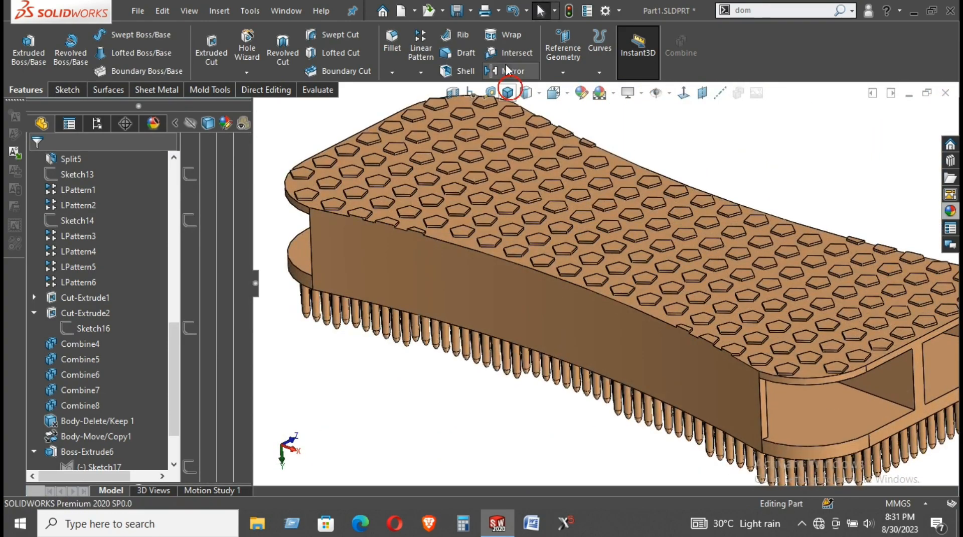
Snap the finished brush board to isometric view and orbit and zoom to inspect it
left_click(510, 85)
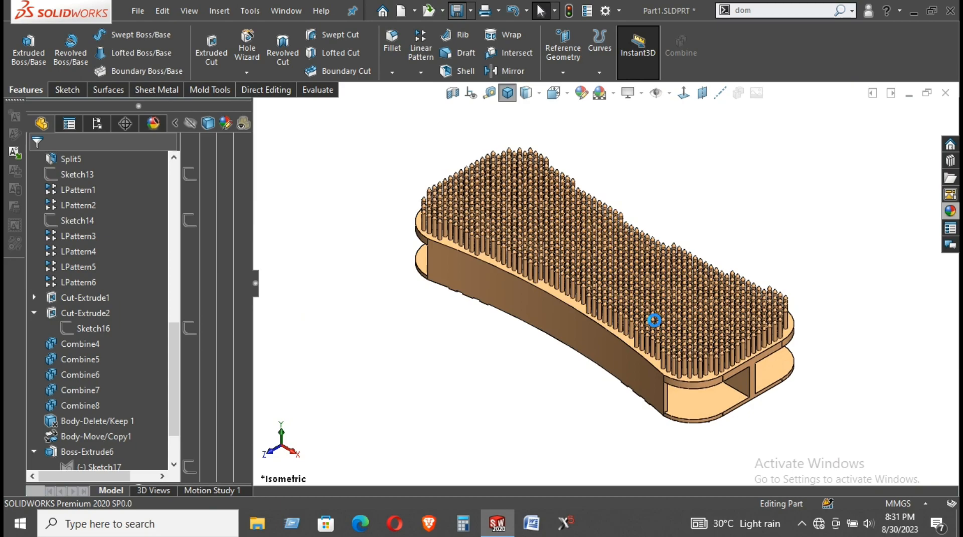
mouse_move(654, 320)
middle_mouse_down()
mouse_move(836, 323)
mouse_move(922, 96)
mouse_move(685, 215)
mouse_move(673, 273)
mouse_move(684, 269)
mouse_move(758, 374)
mouse_move(730, 364)
mouse_move(731, 447)
mouse_move(675, 332)
mouse_move(707, 321)
middle_mouse_up()
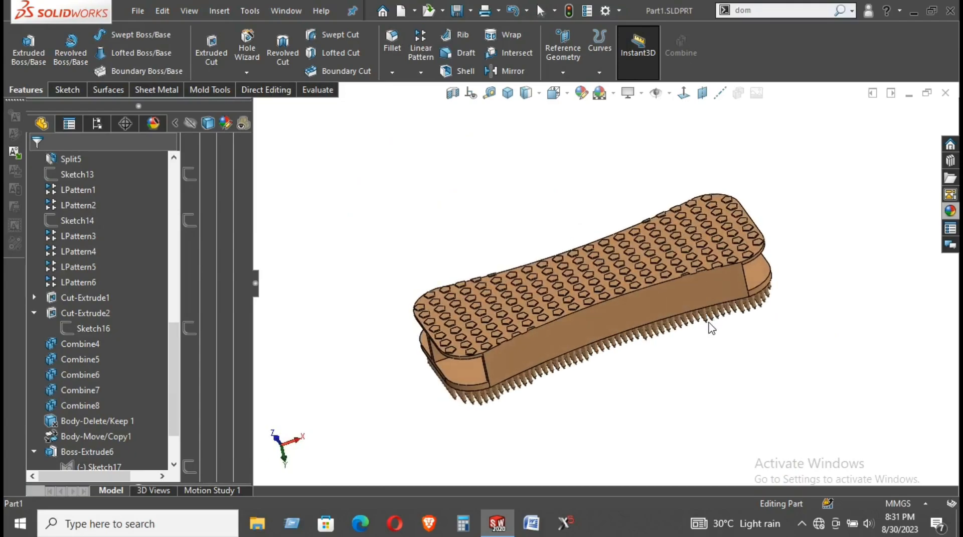
scroll(568, 258, "down", 1)
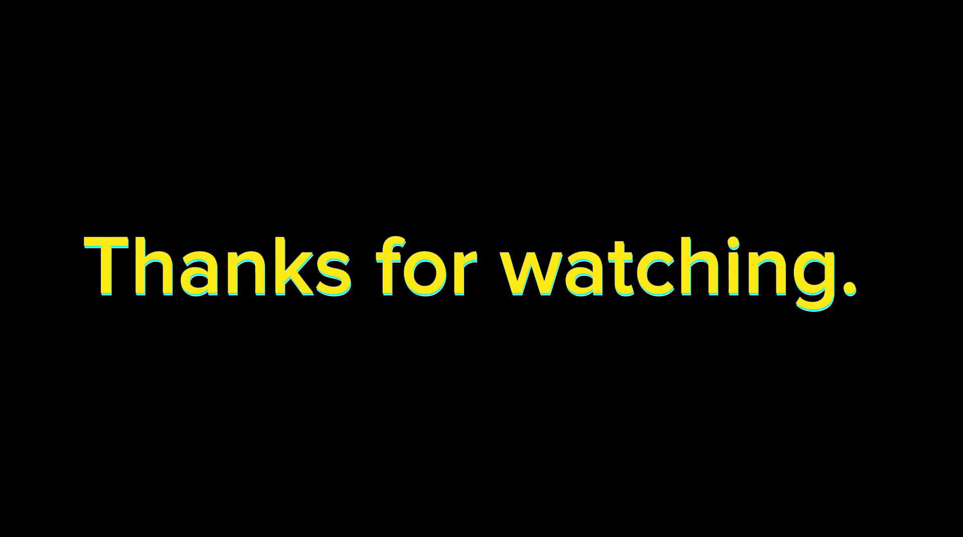